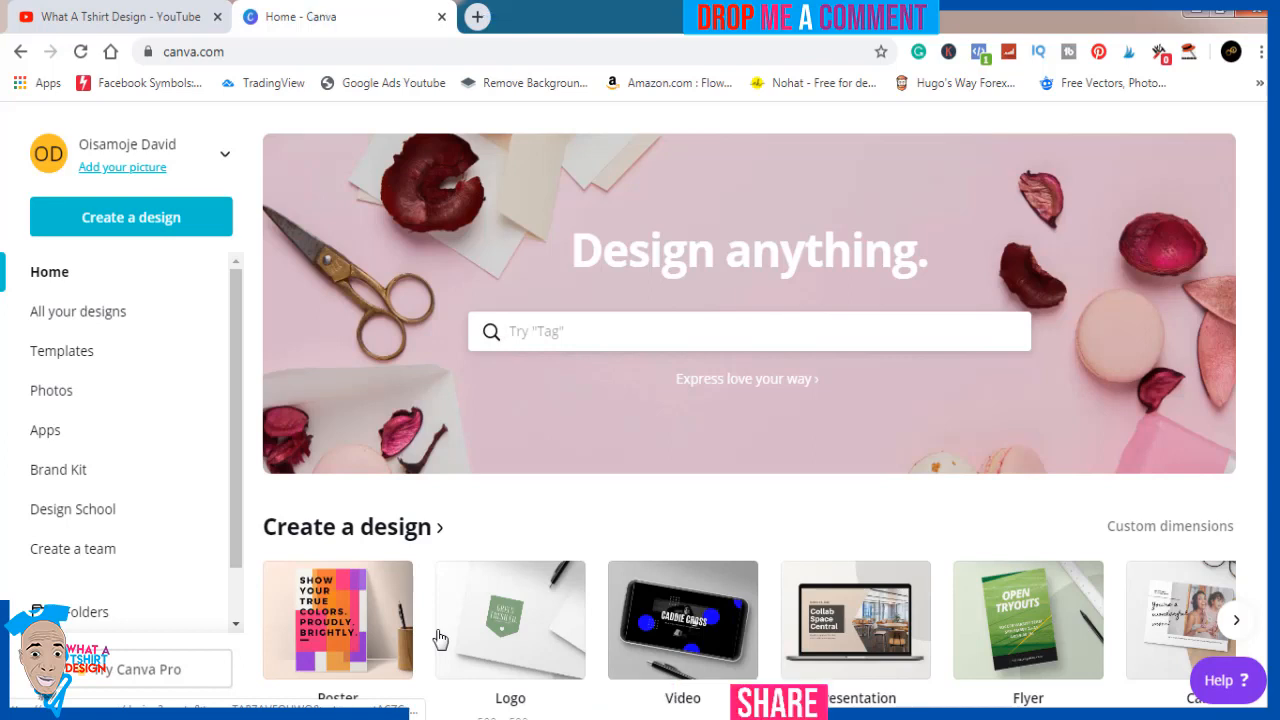
Create a new blank design with custom dimensions of 4500 × 5400 px
{"action": "left_click", "coordinate": [153, 219]}
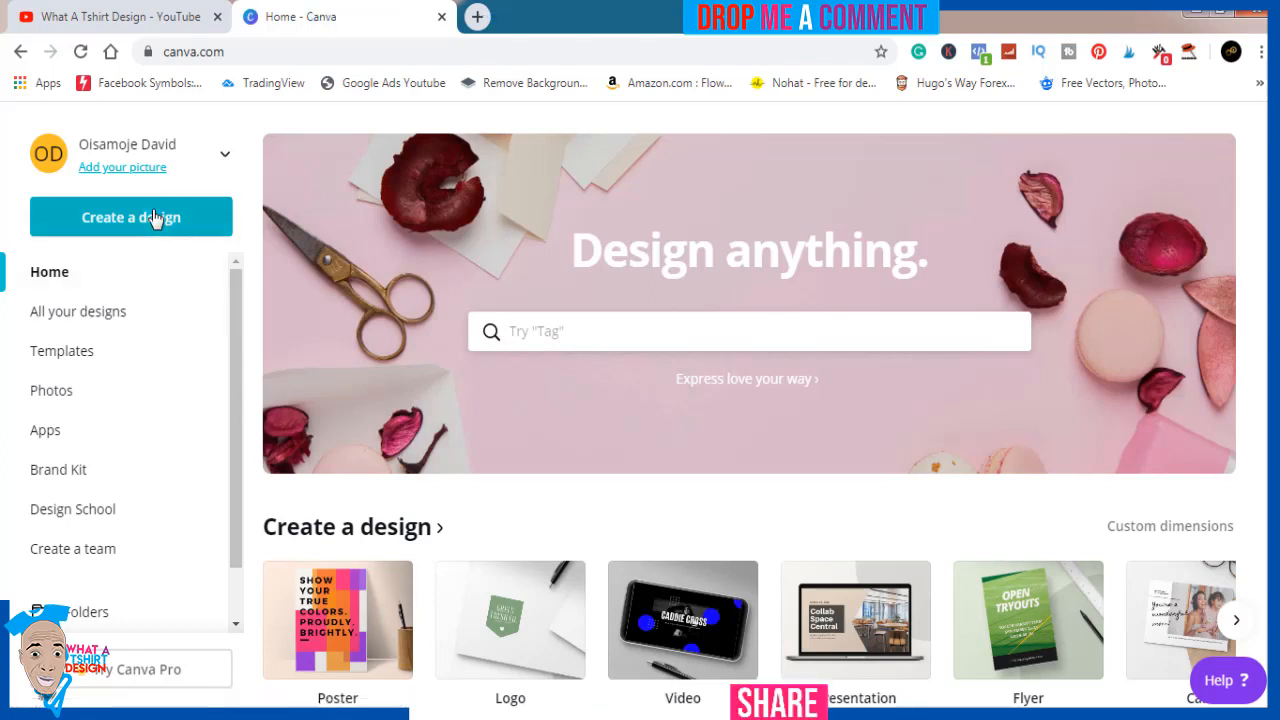
{"action": "left_click", "coordinate": [146, 324]}
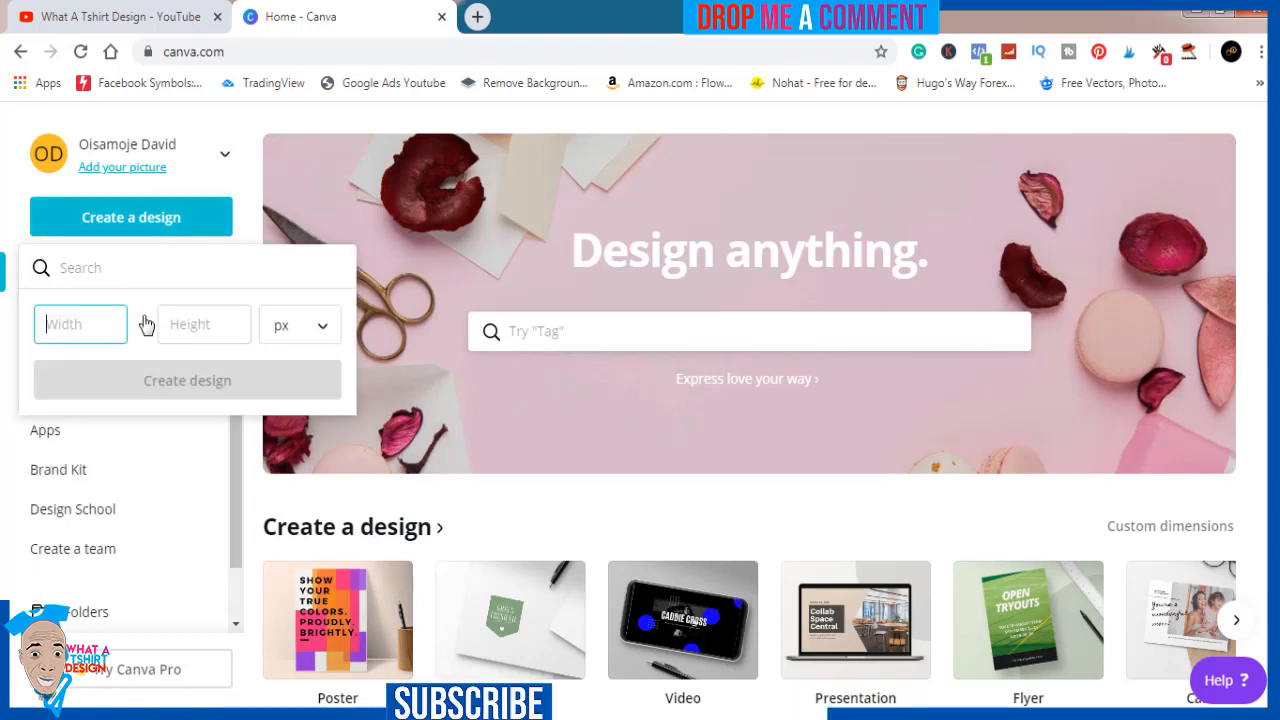
{"action": "type", "text": "4500"}
{"action": "key", "text": "Tab"}
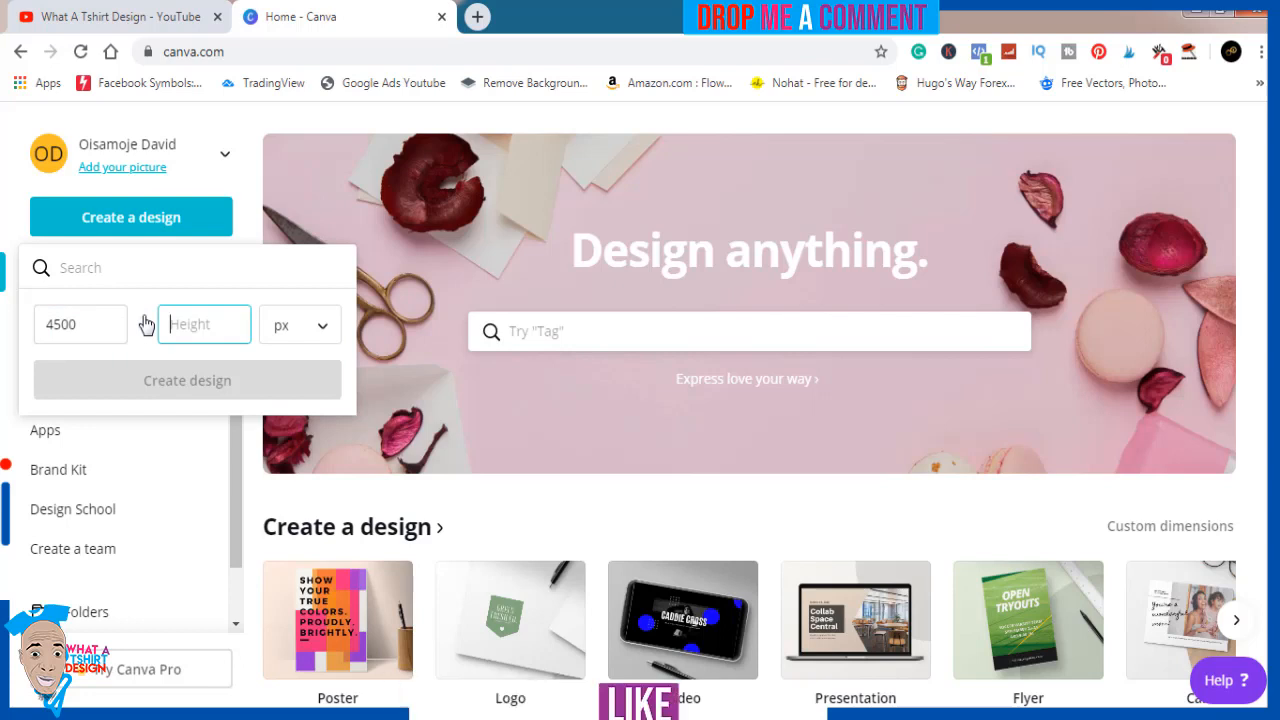
{"action": "type", "text": "5400"}
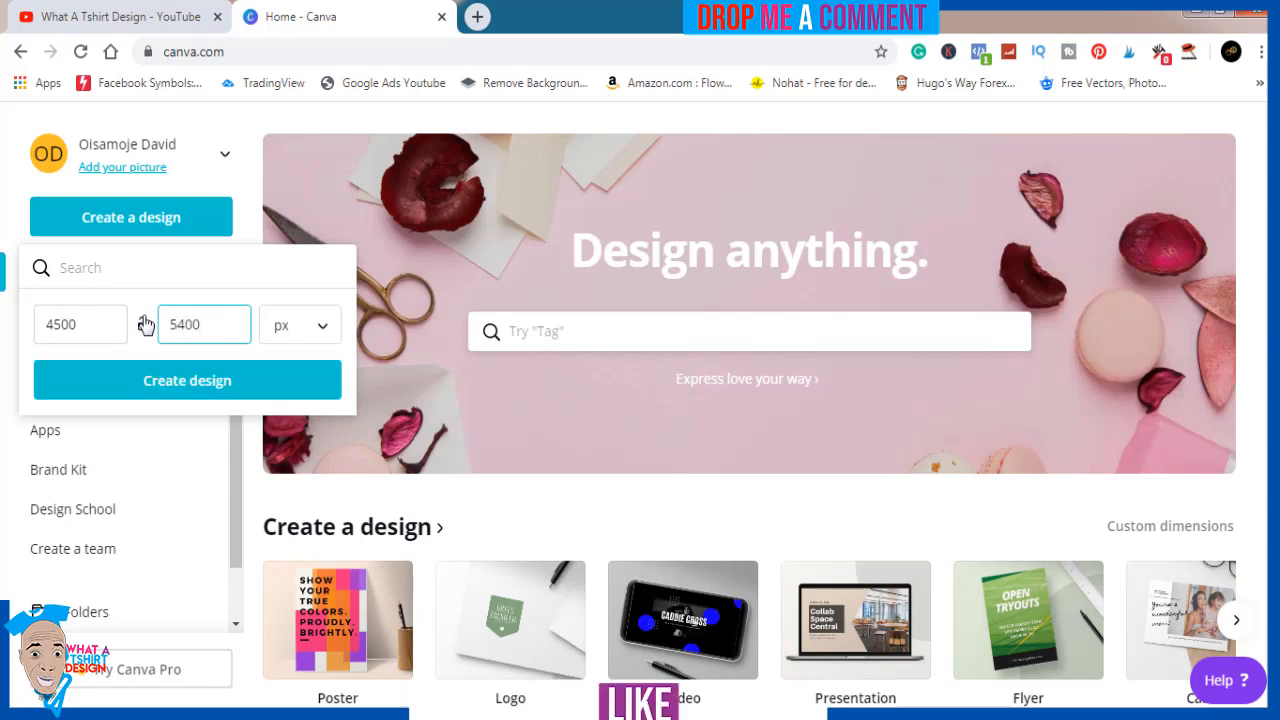
{"action": "left_click", "coordinate": [187, 386]}
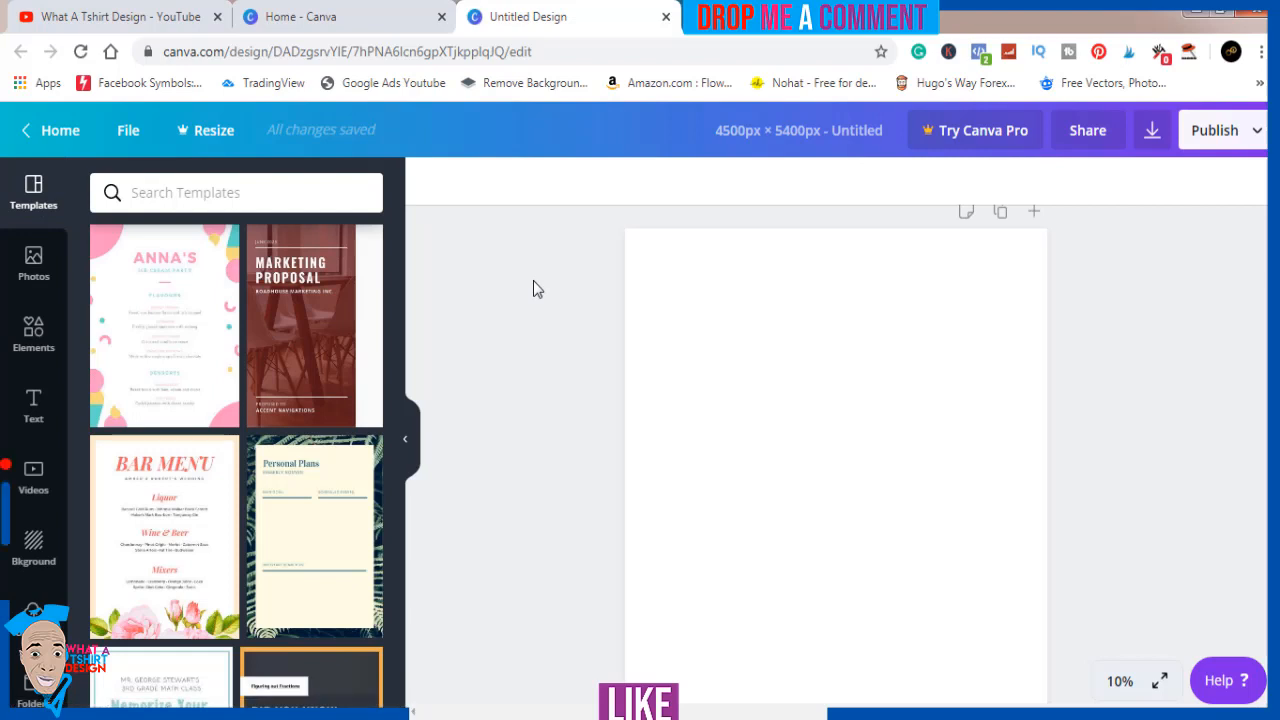
Upload the HNCL image from the Pictures library to the design's uploads
{"action": "left_click", "coordinate": [33, 618]}
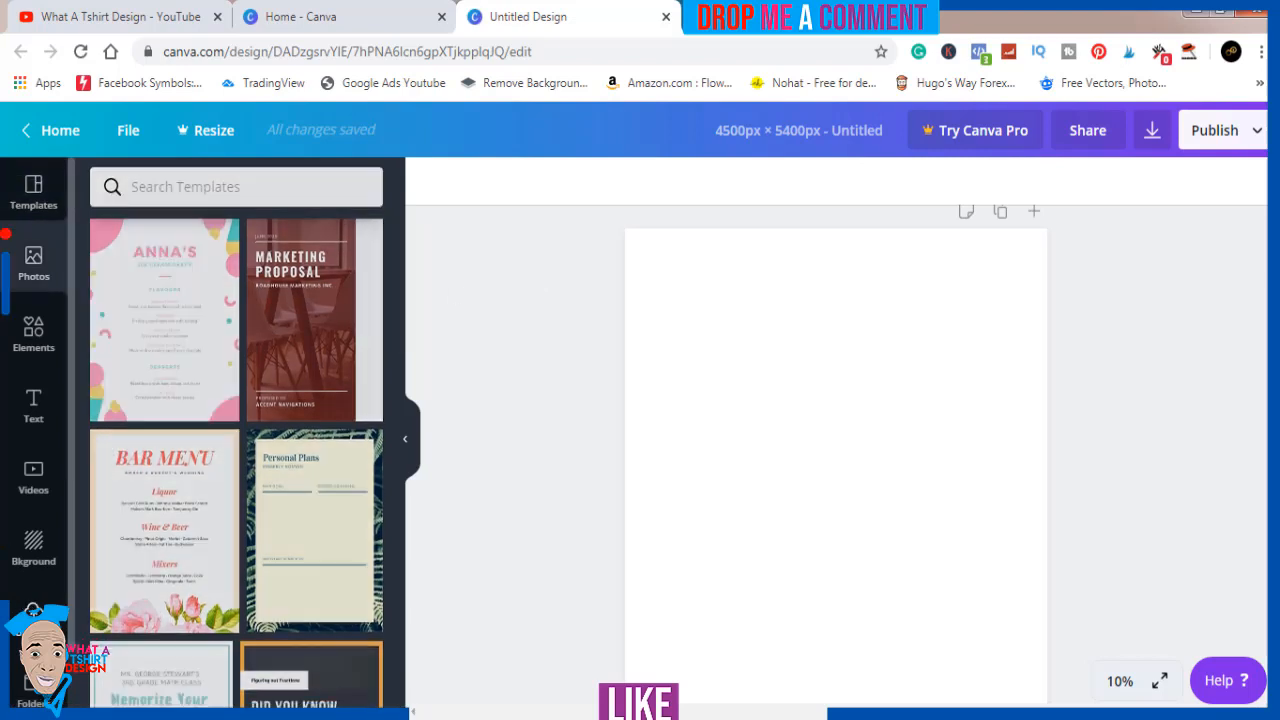
{"action": "left_click", "coordinate": [208, 194]}
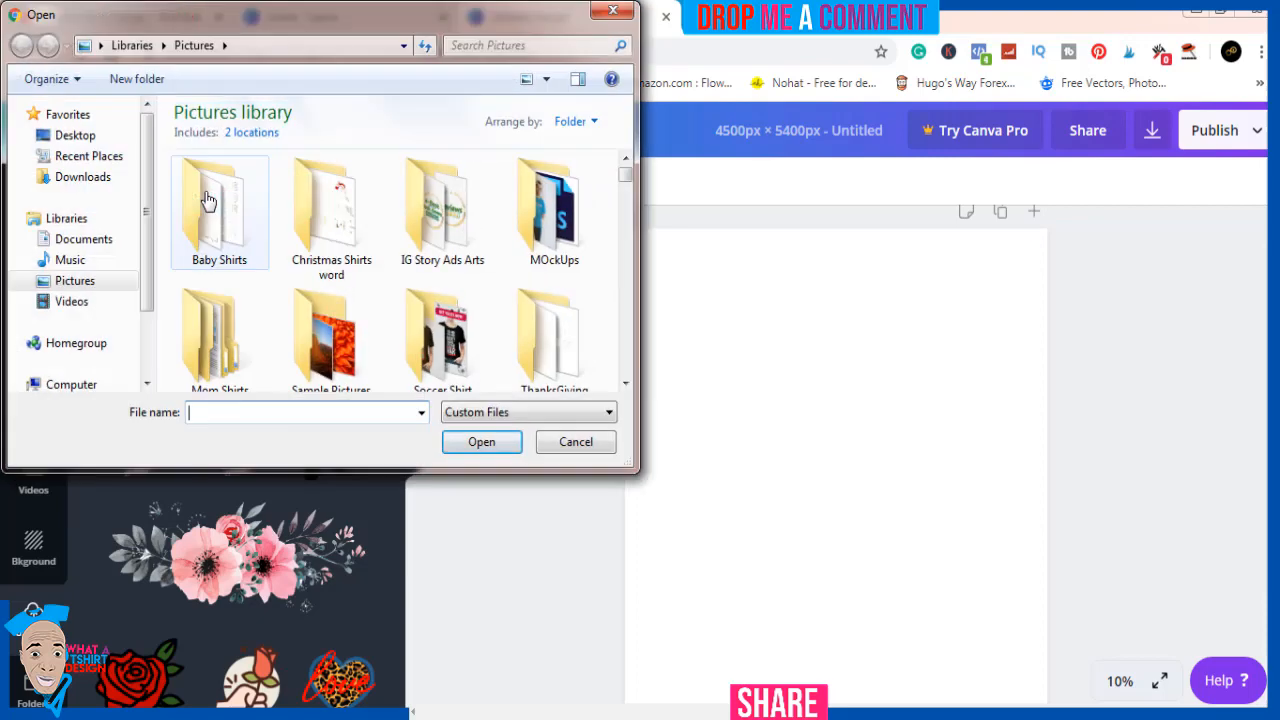
{"action": "left_click", "coordinate": [437, 315]}
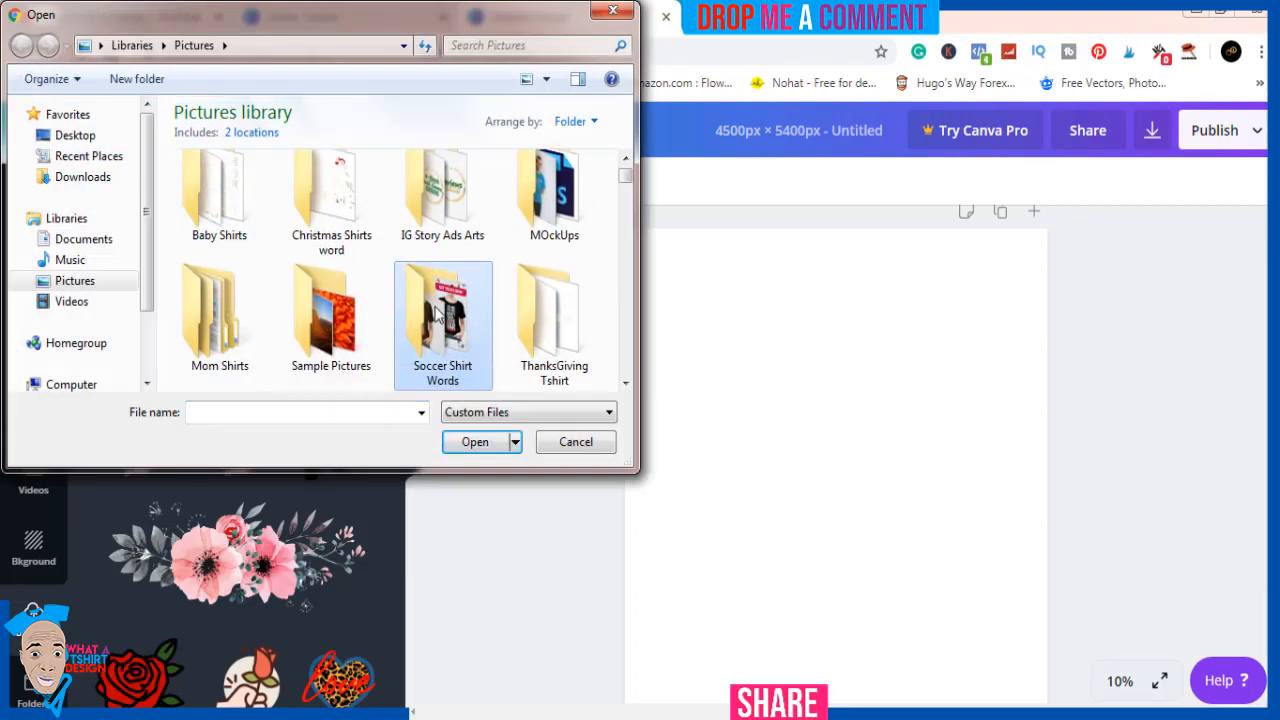
{"action": "key", "text": "h"}
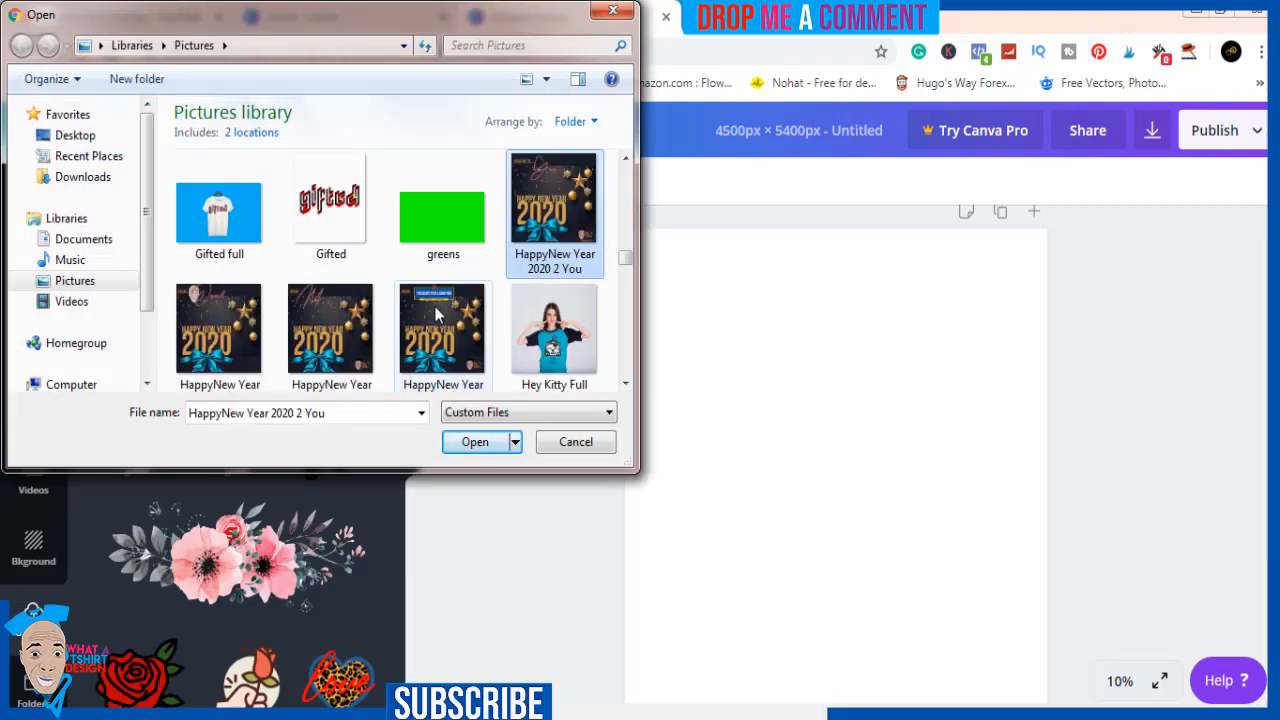
{"action": "key", "text": "h"}
{"action": "key", "text": "h"}
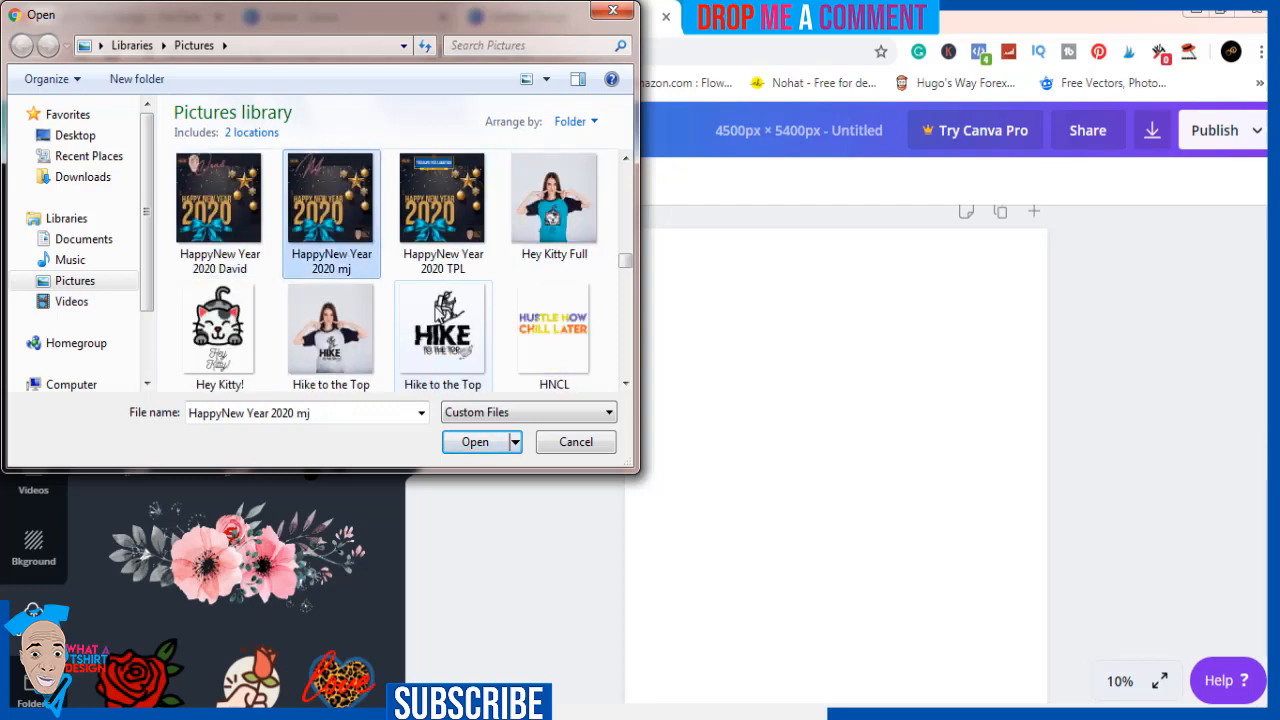
{"action": "left_click", "coordinate": [562, 346]}
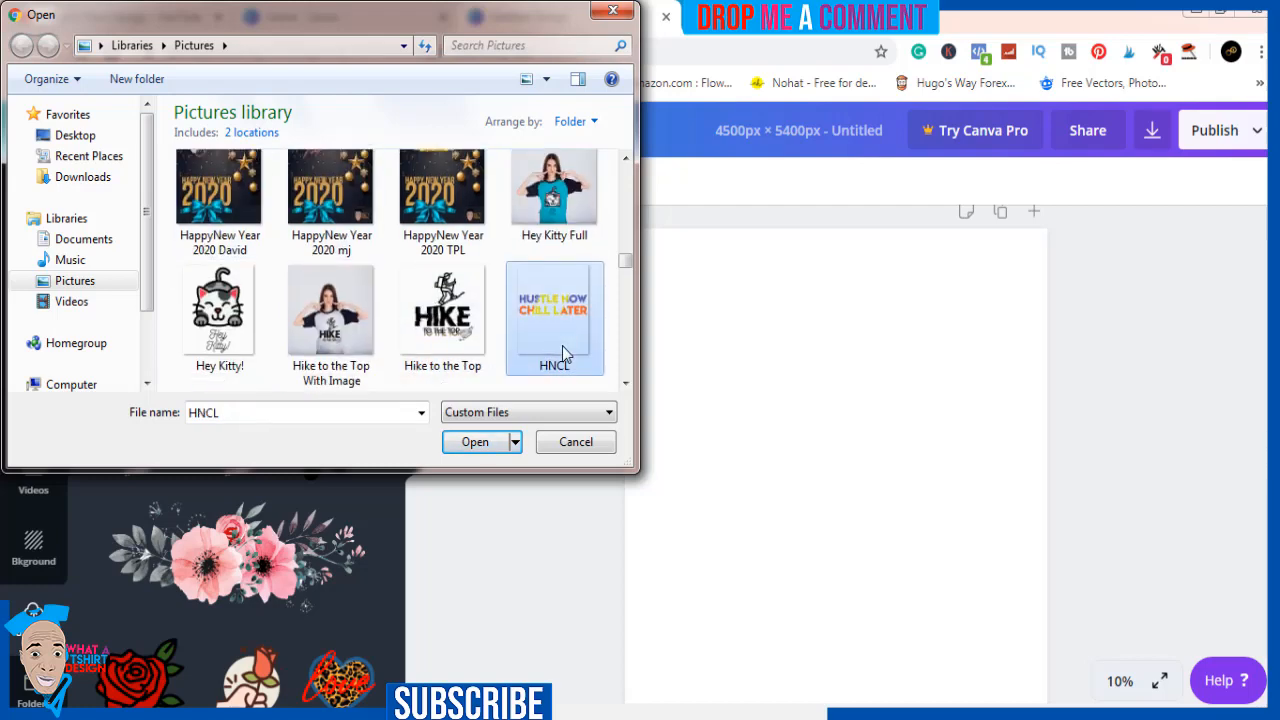
{"action": "left_click", "coordinate": [472, 445]}
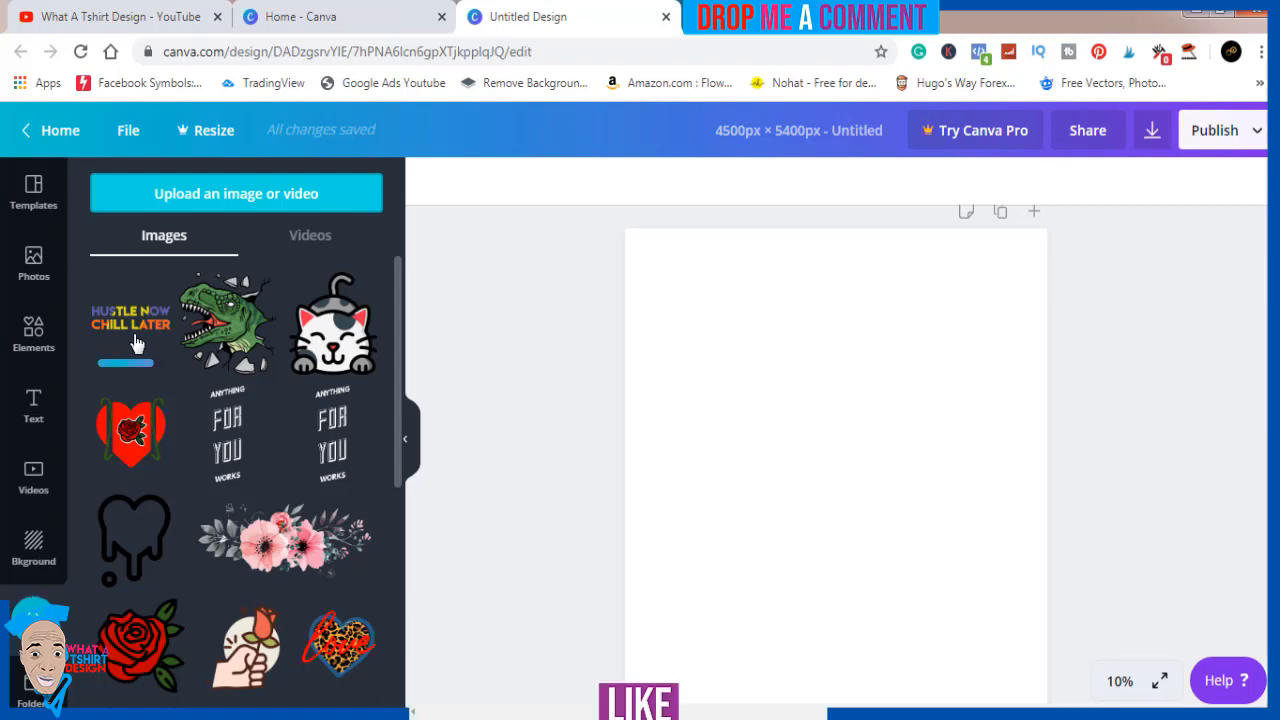
Switch to the What A Tshirt Design YouTube channel, look through its uploaded videos, and return to the untitled design
{"action": "left_click", "coordinate": [84, 16]}
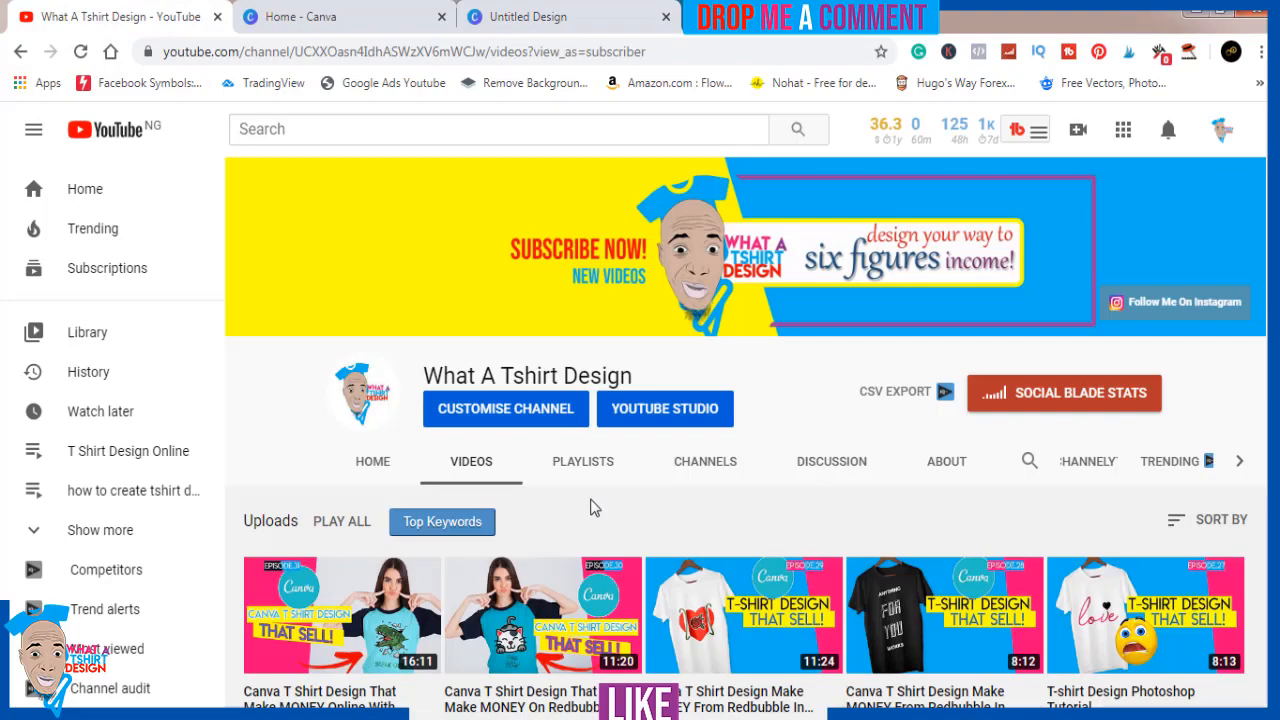
{"action": "scroll", "coordinate": [590, 508], "scroll_direction": "down", "scroll_amount": 5}
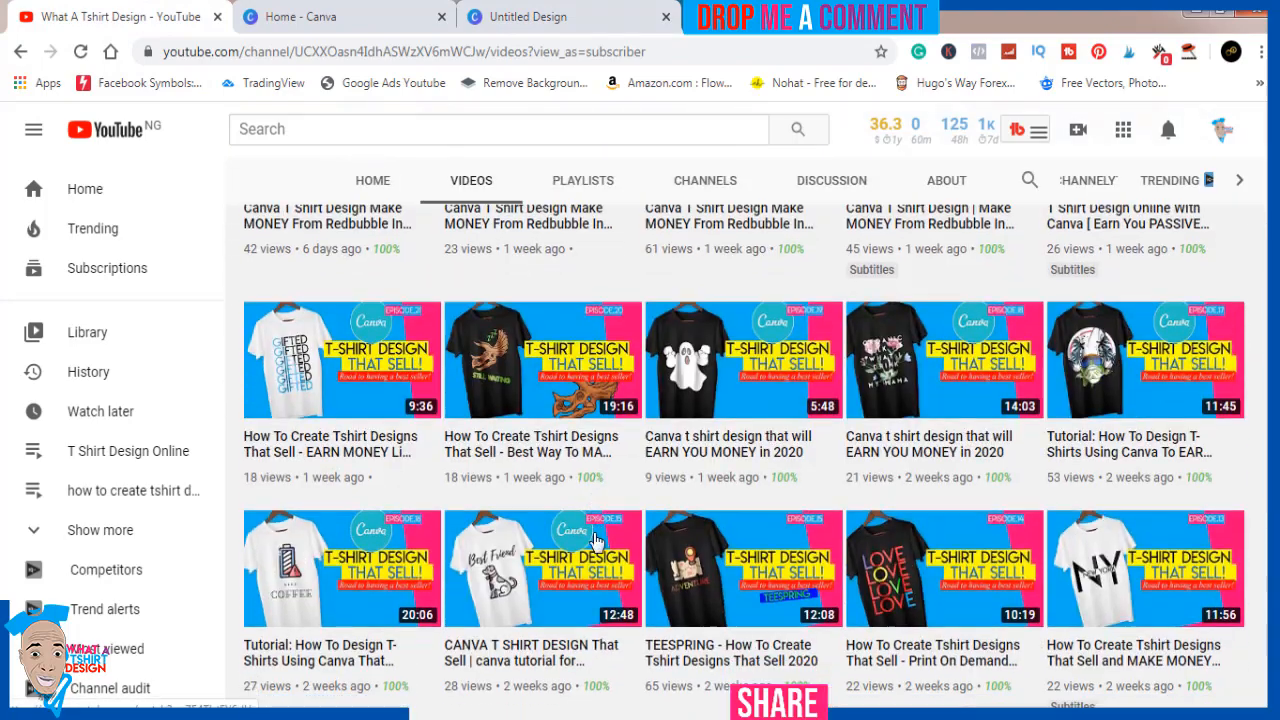
{"action": "scroll", "coordinate": [600, 601], "scroll_direction": "down", "scroll_amount": 7}
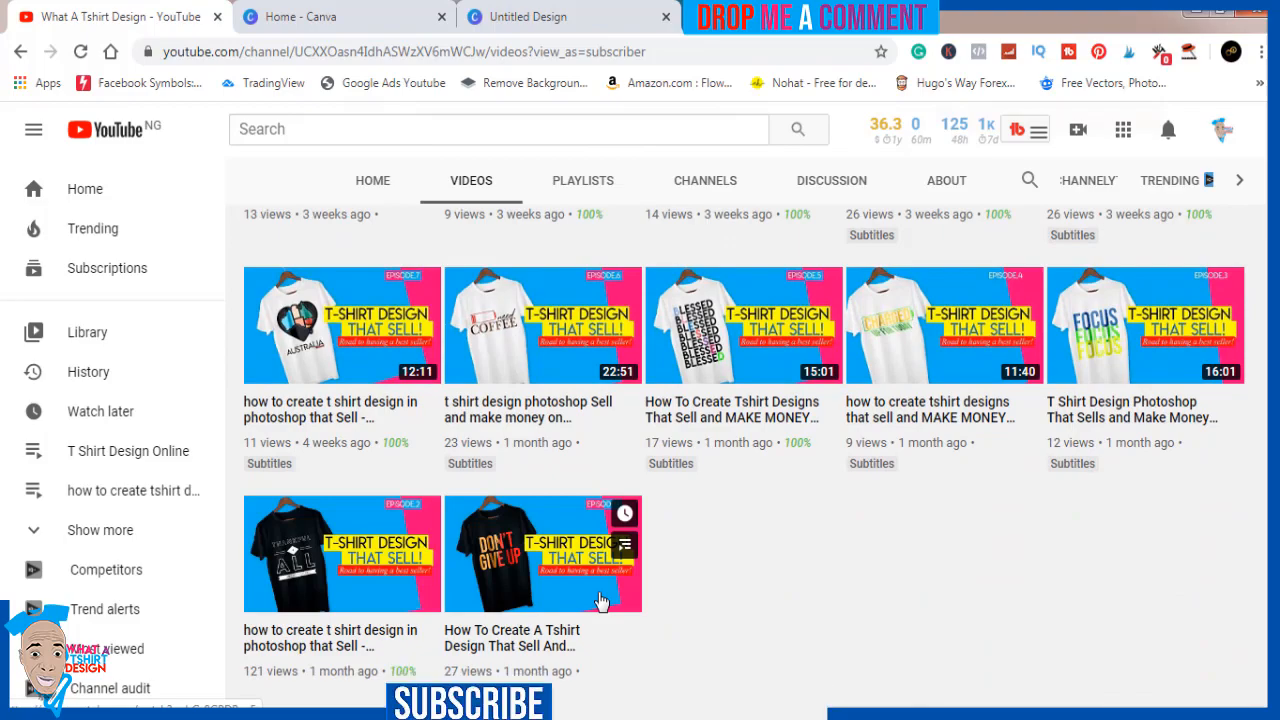
{"action": "scroll", "coordinate": [600, 601], "scroll_direction": "up", "scroll_amount": 10}
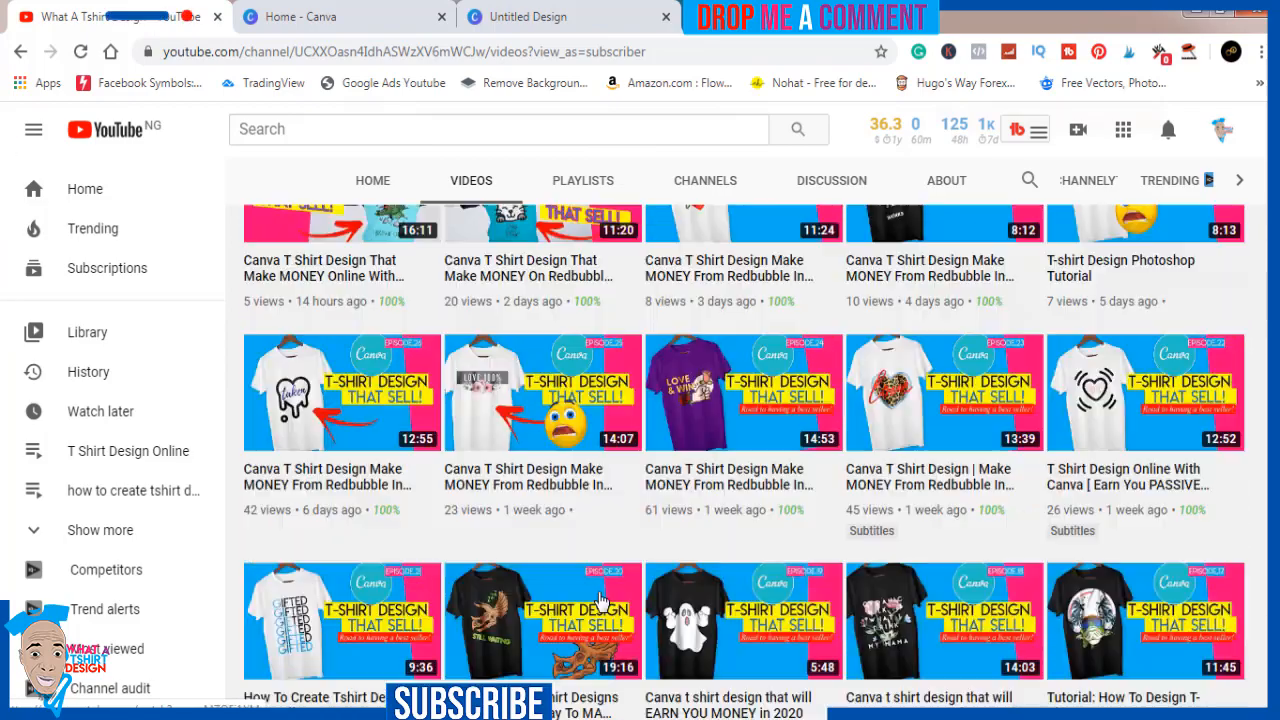
{"action": "scroll", "coordinate": [600, 601], "scroll_direction": "up", "scroll_amount": 3}
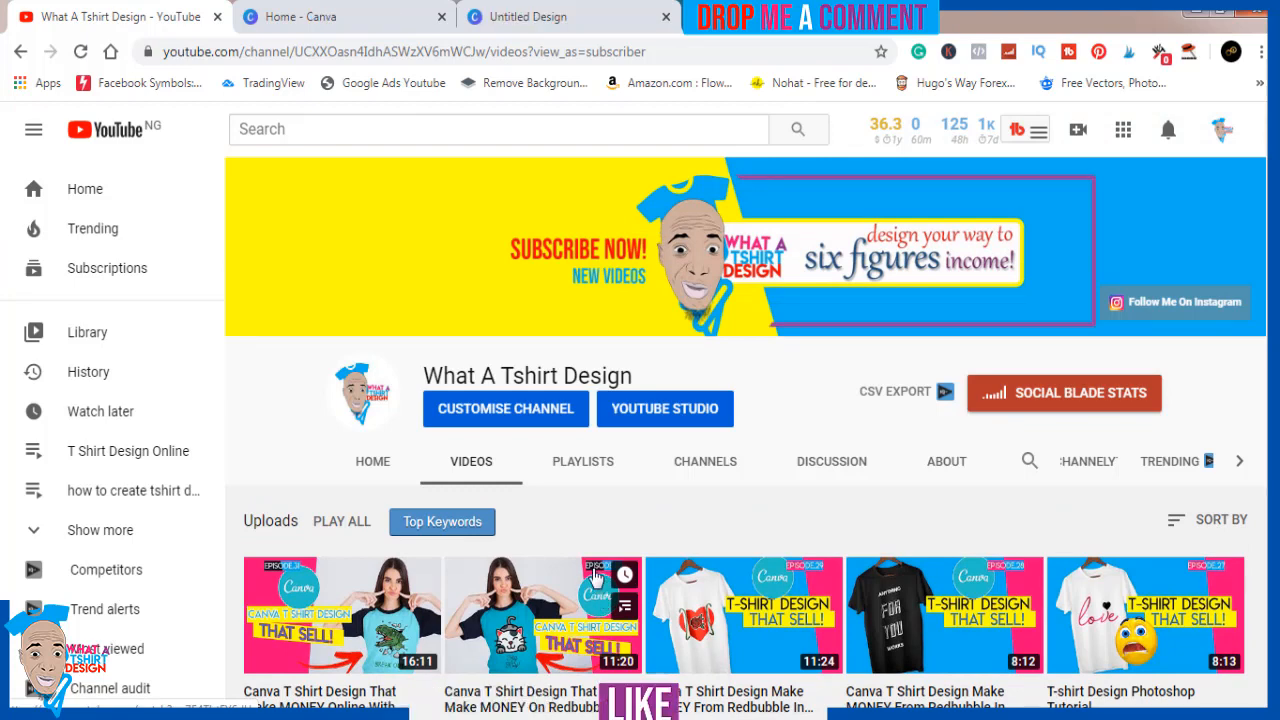
{"action": "left_click", "coordinate": [549, 29]}
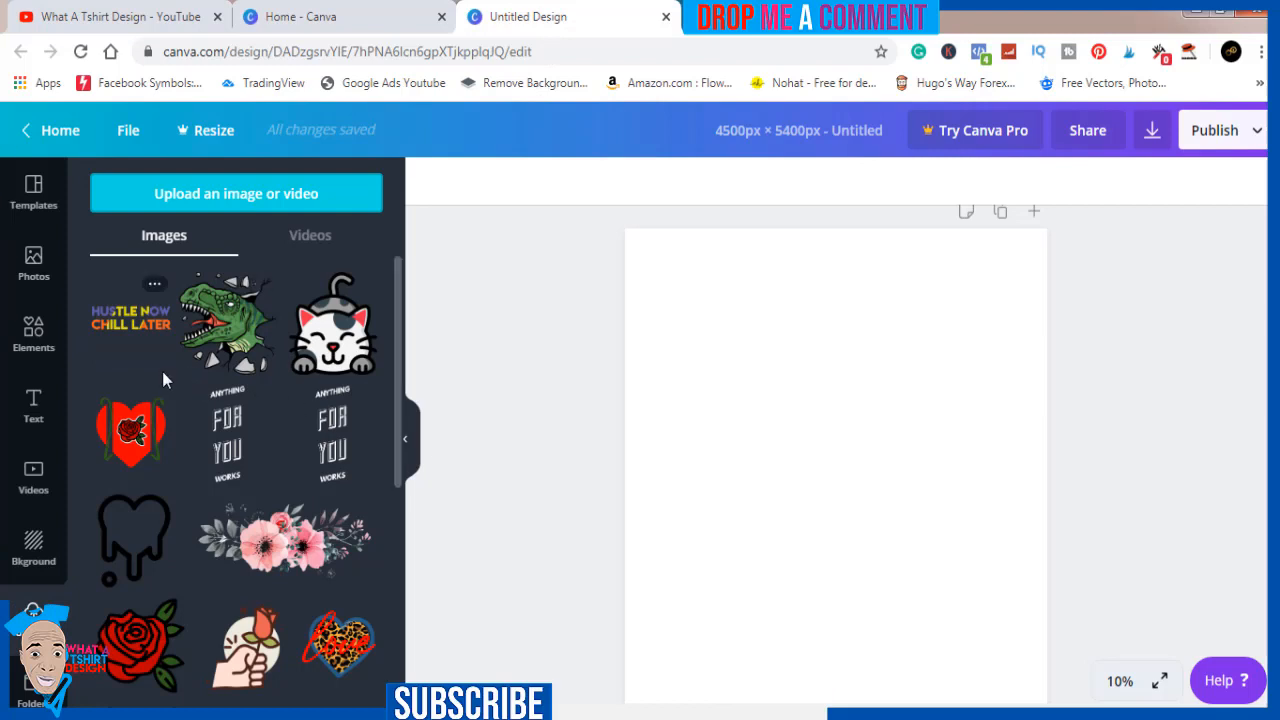
Place the uploaded "HUSTLE NOW CHILL LATER" image on the page and move it up into the page's upper half
{"action": "left_click", "coordinate": [127, 327]}
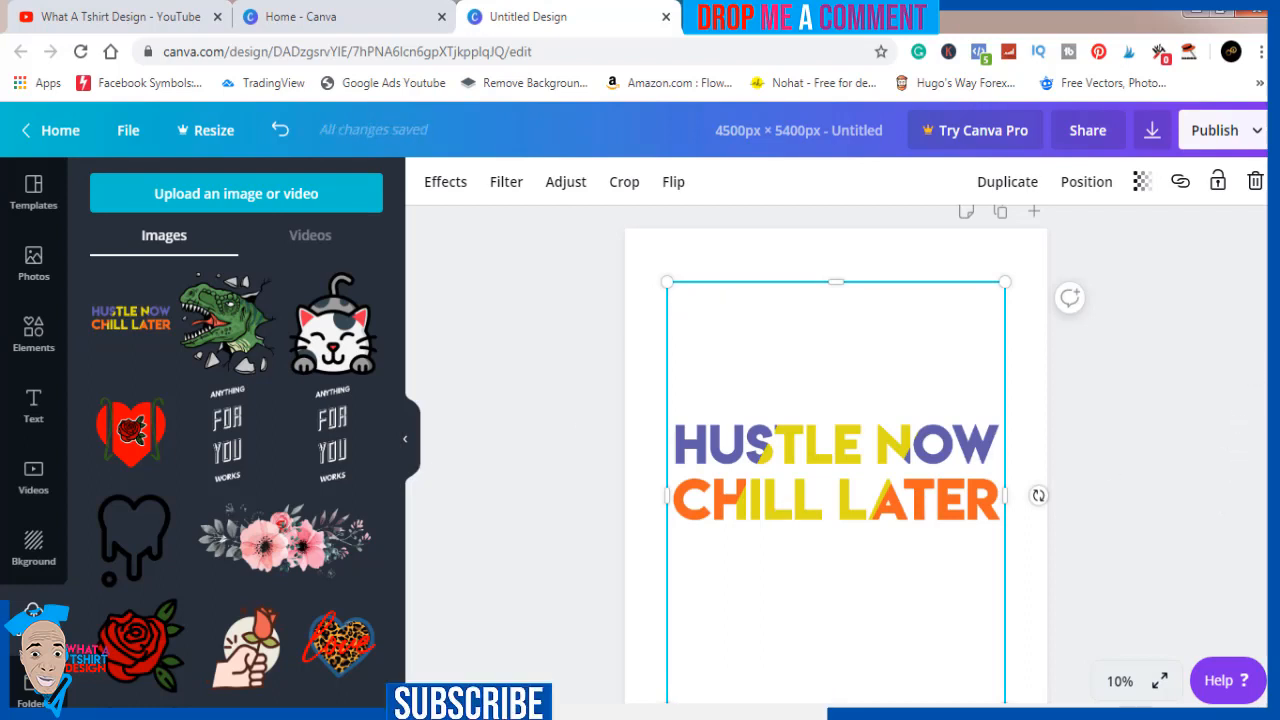
{"action": "scroll", "coordinate": [836, 450], "scroll_direction": "down", "scroll_amount": 2}
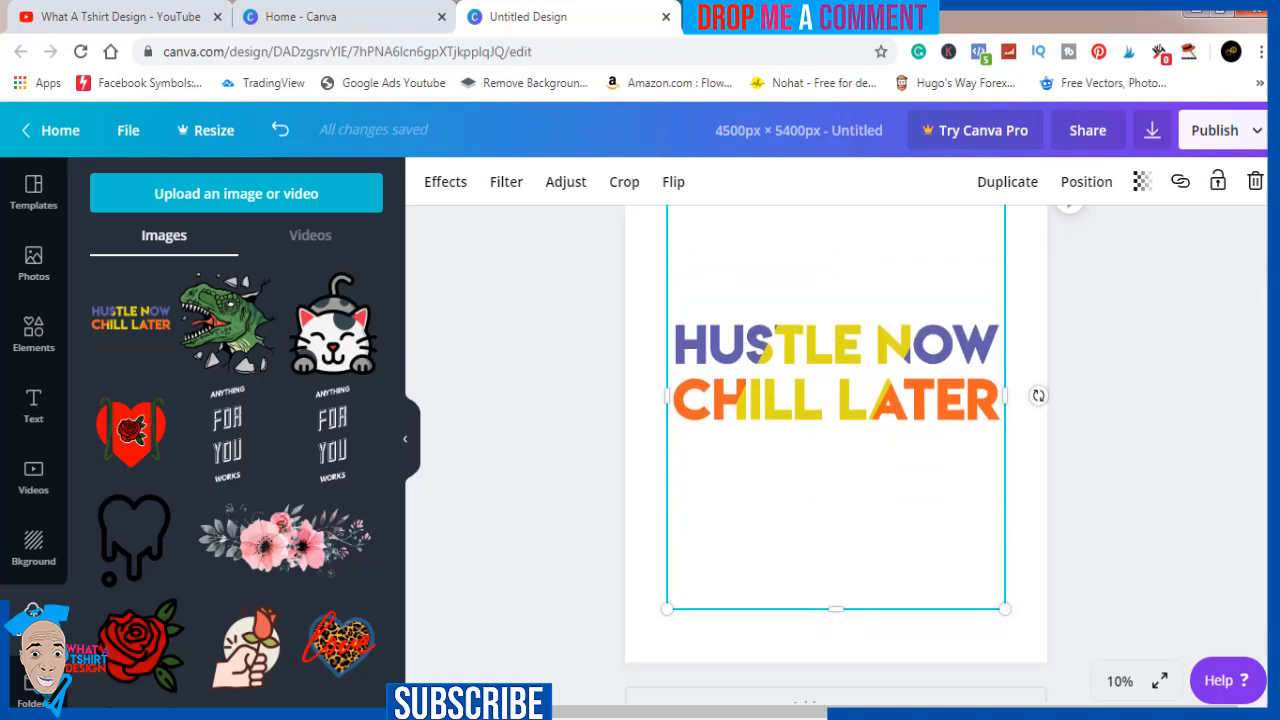
{"action": "scroll", "coordinate": [836, 450], "scroll_direction": "up", "scroll_amount": 2}
{"action": "key", "text": "Escape"}
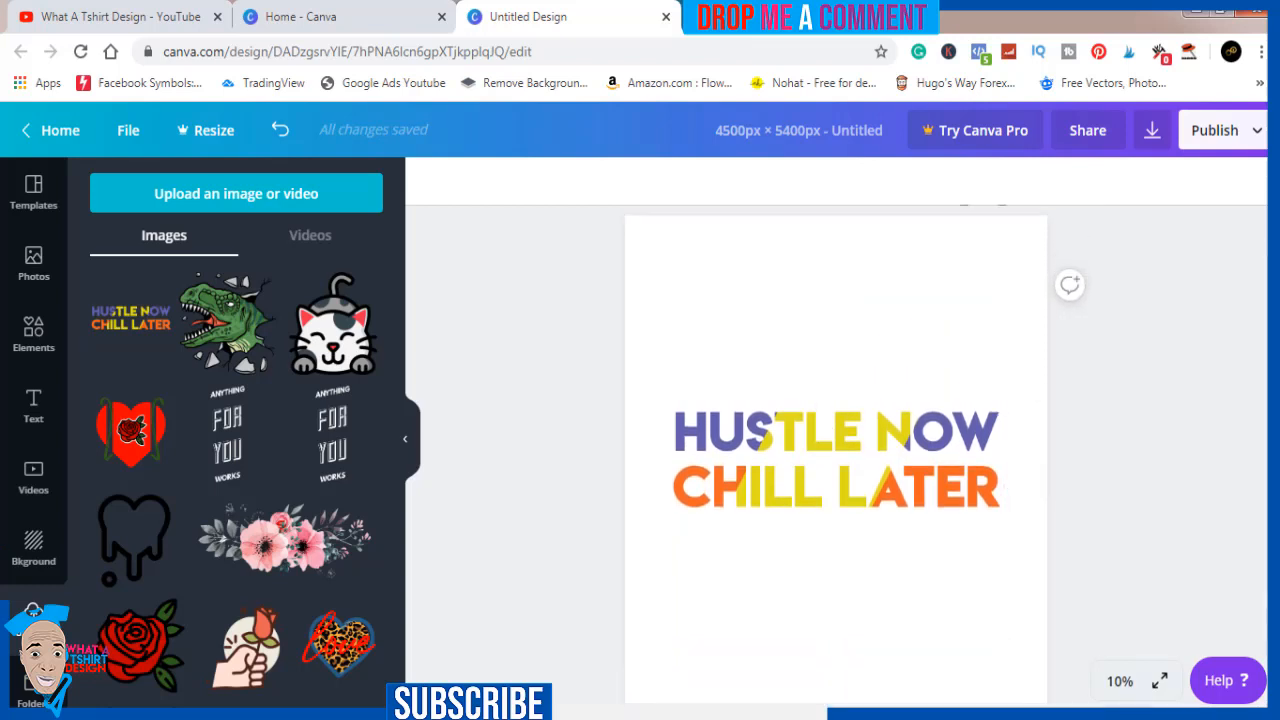
{"action": "left_click", "coordinate": [940, 452]}
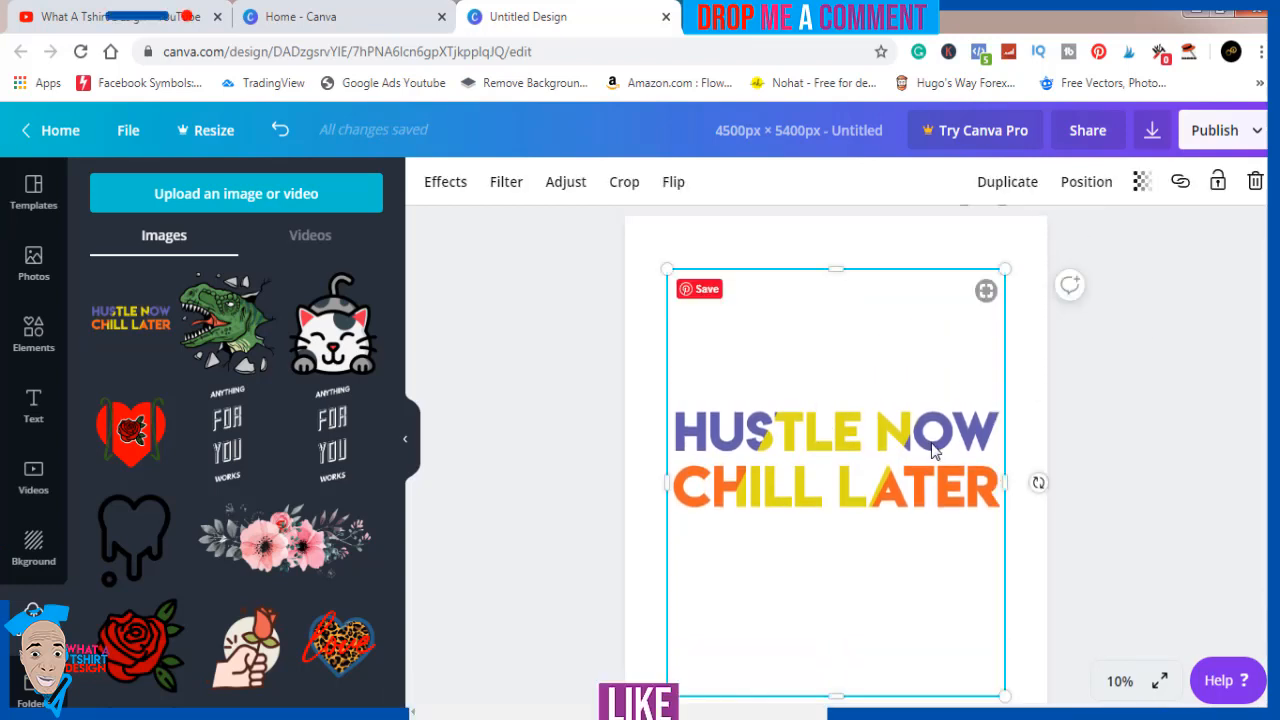
{"action": "left_click_drag", "start_coordinate": [932, 450], "coordinate": [929, 366]}
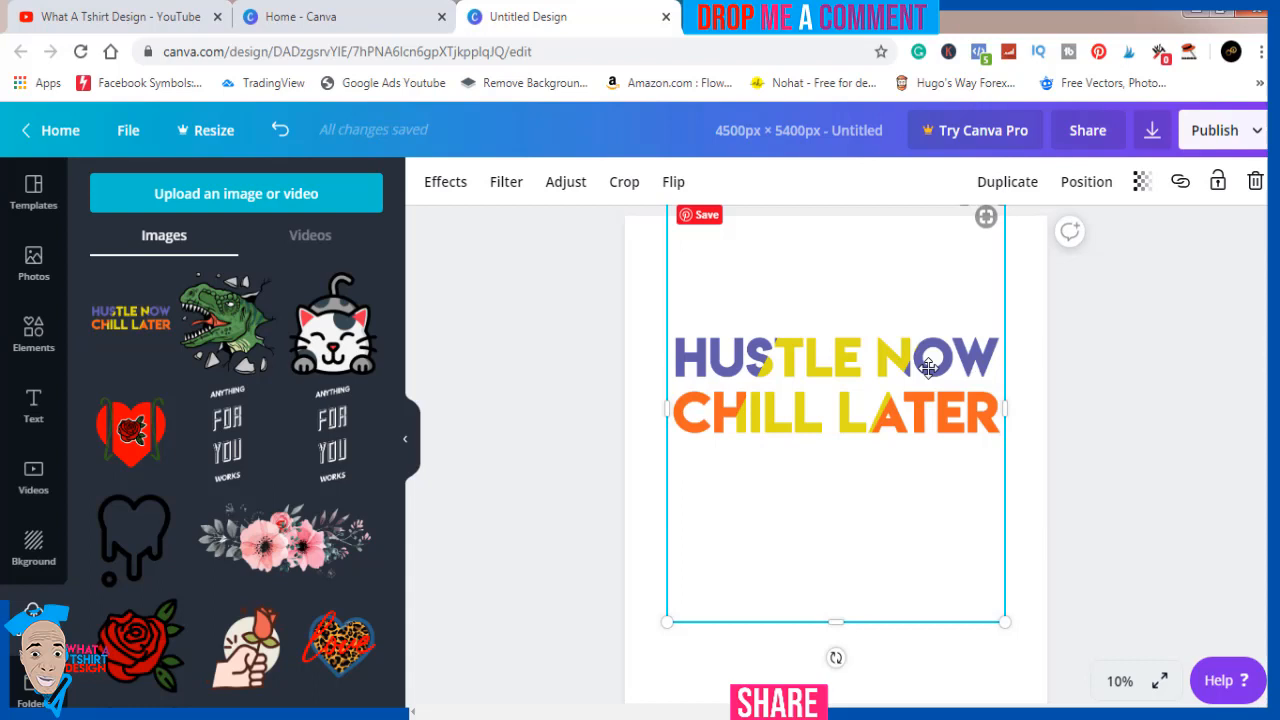
{"action": "left_click", "coordinate": [1115, 408]}
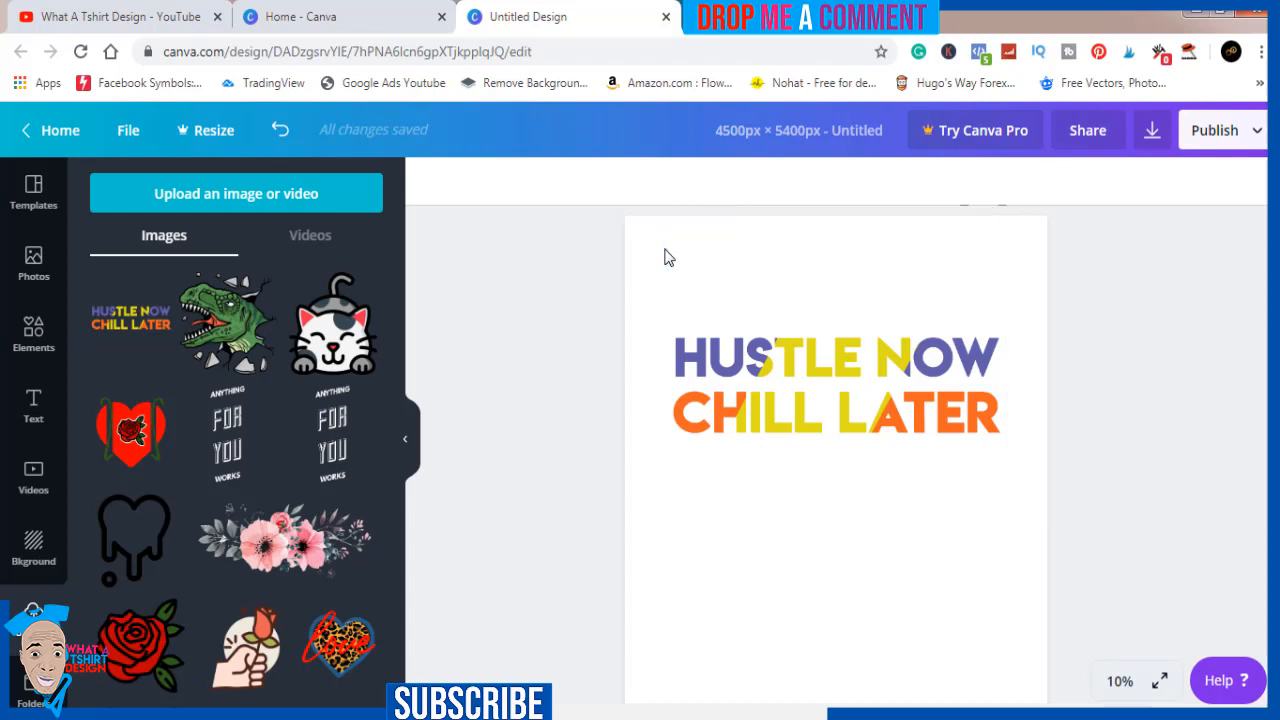
Open the Flaticon website in a new tab, dismiss its promotional offer, and return to the untitled design
{"action": "left_click", "coordinate": [696, 18]}
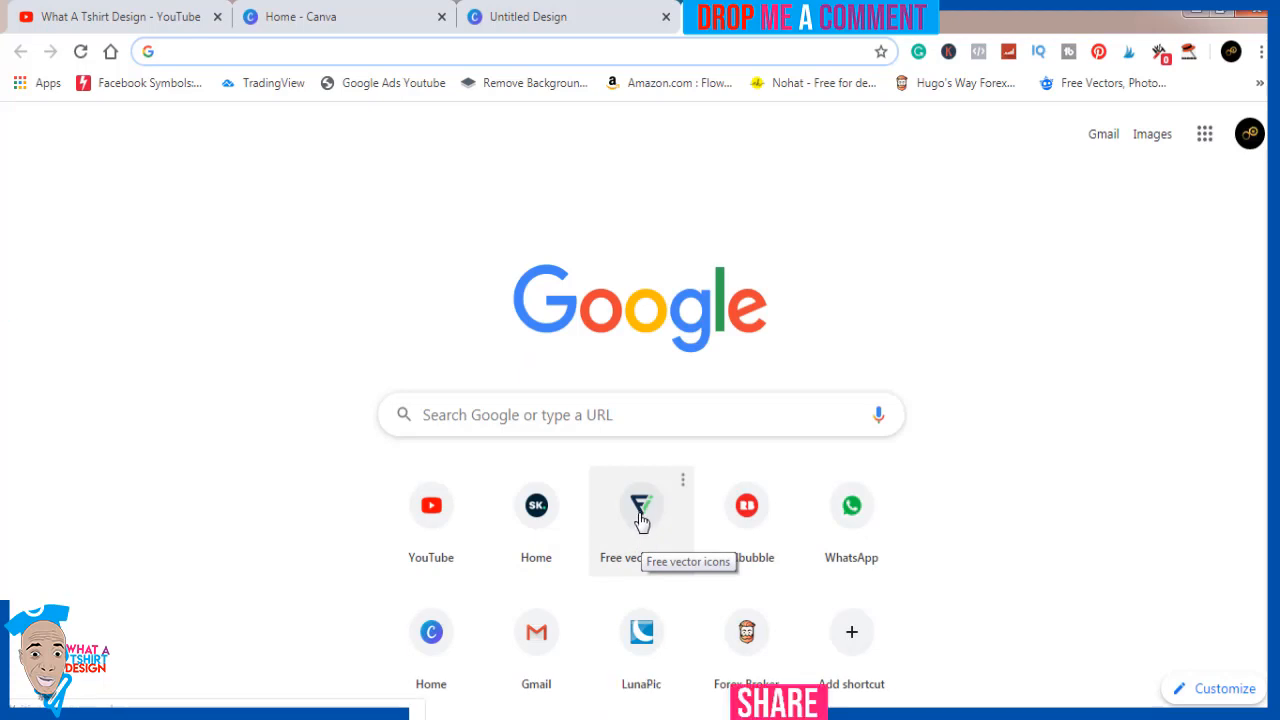
{"action": "left_click", "coordinate": [641, 517]}
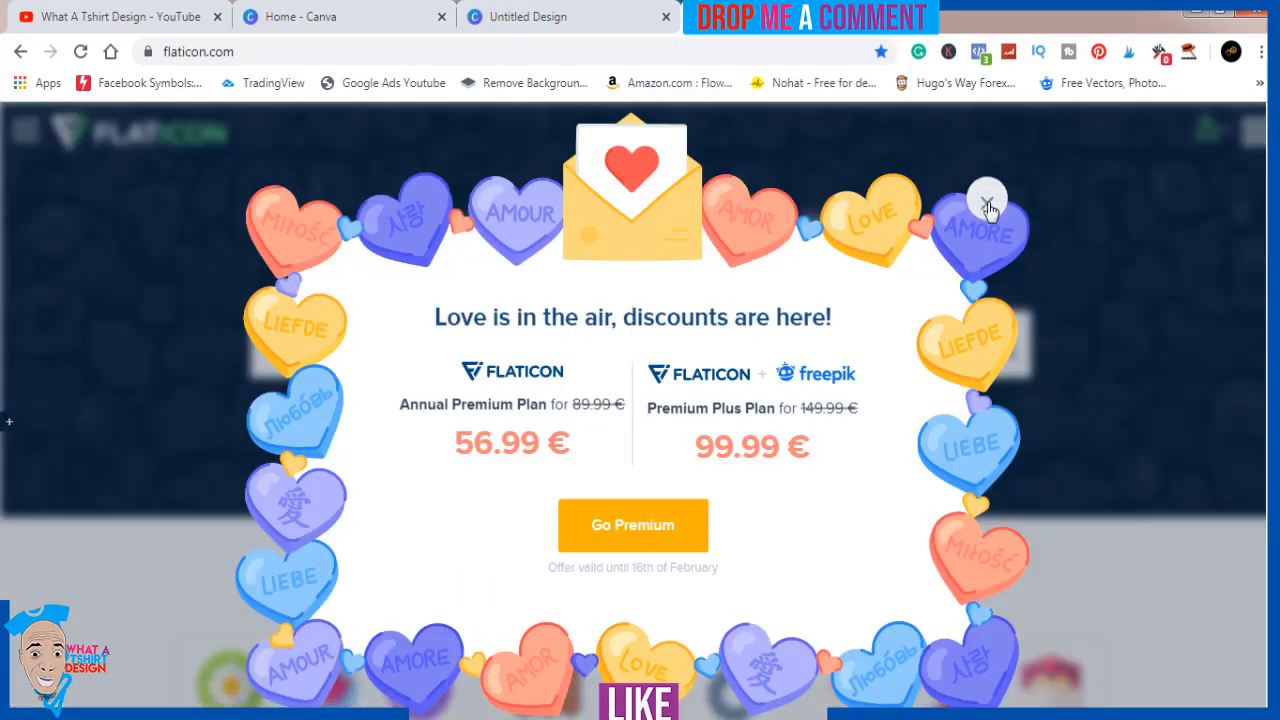
{"action": "left_click", "coordinate": [987, 202]}
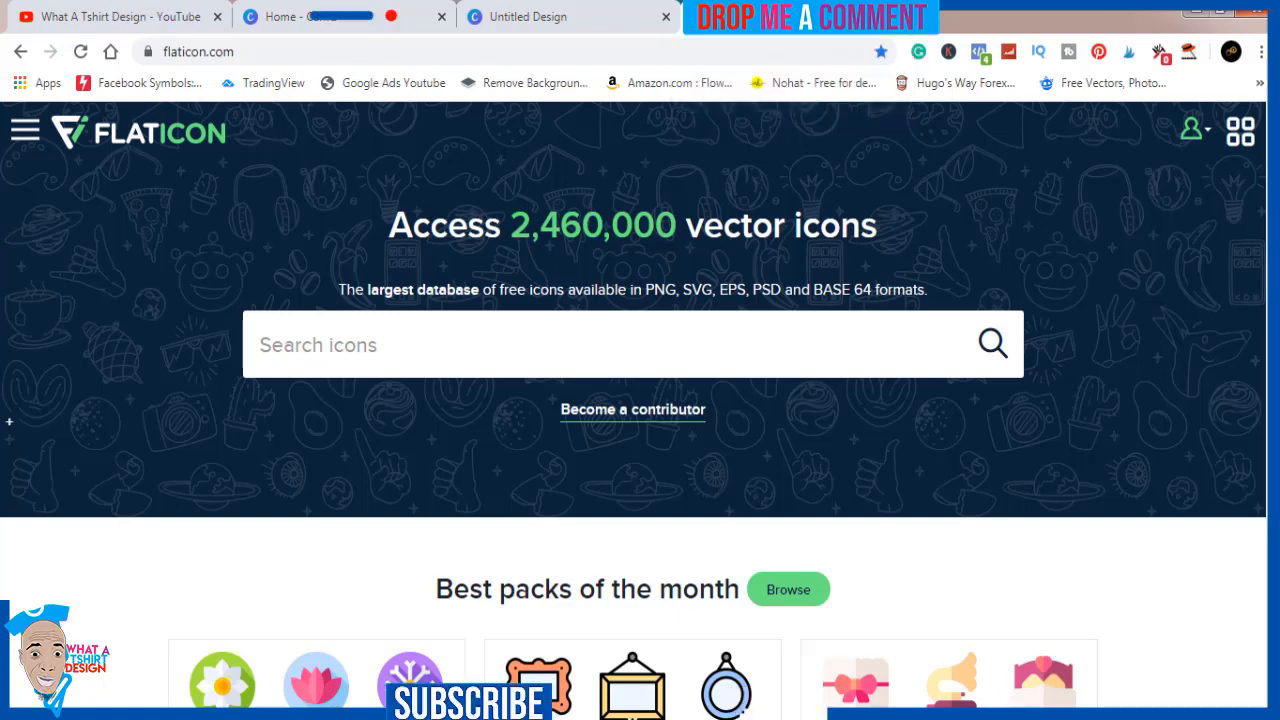
{"action": "left_click", "coordinate": [600, 17]}
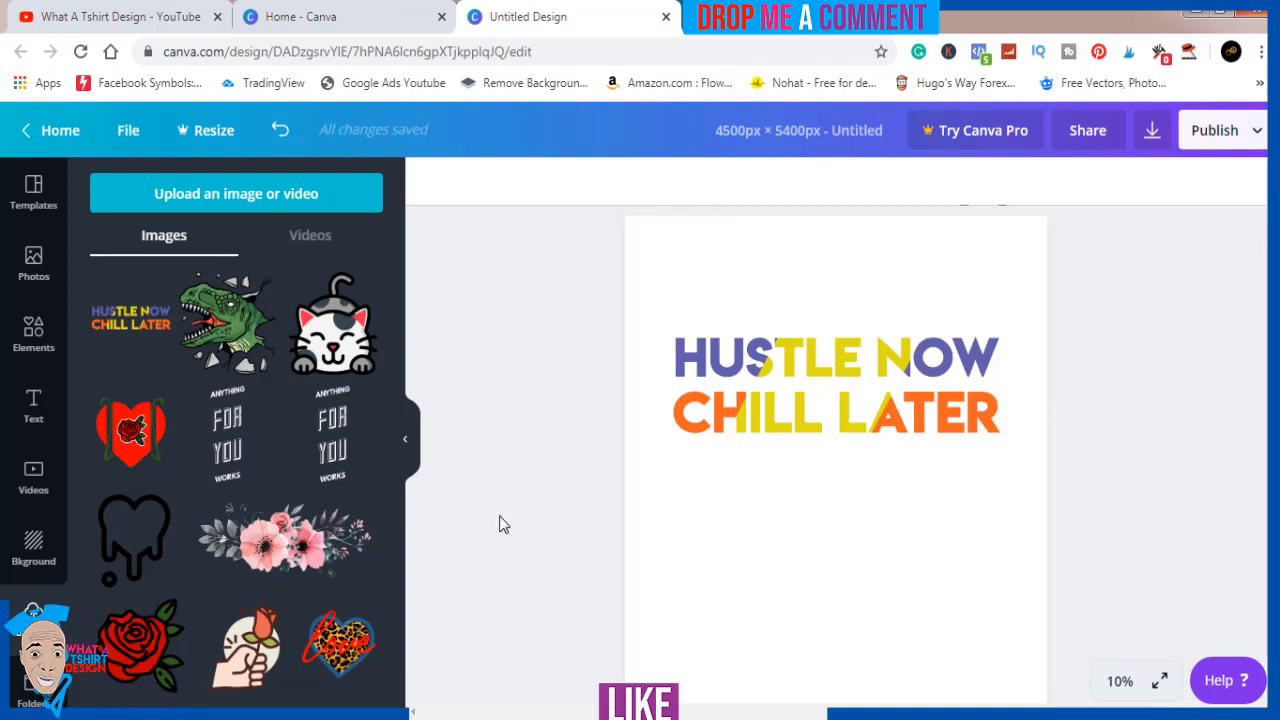
Add the recently used square and reshape it into a narrow bar about 420 px high, centred just below the slogan
{"action": "left_click", "coordinate": [38, 341]}
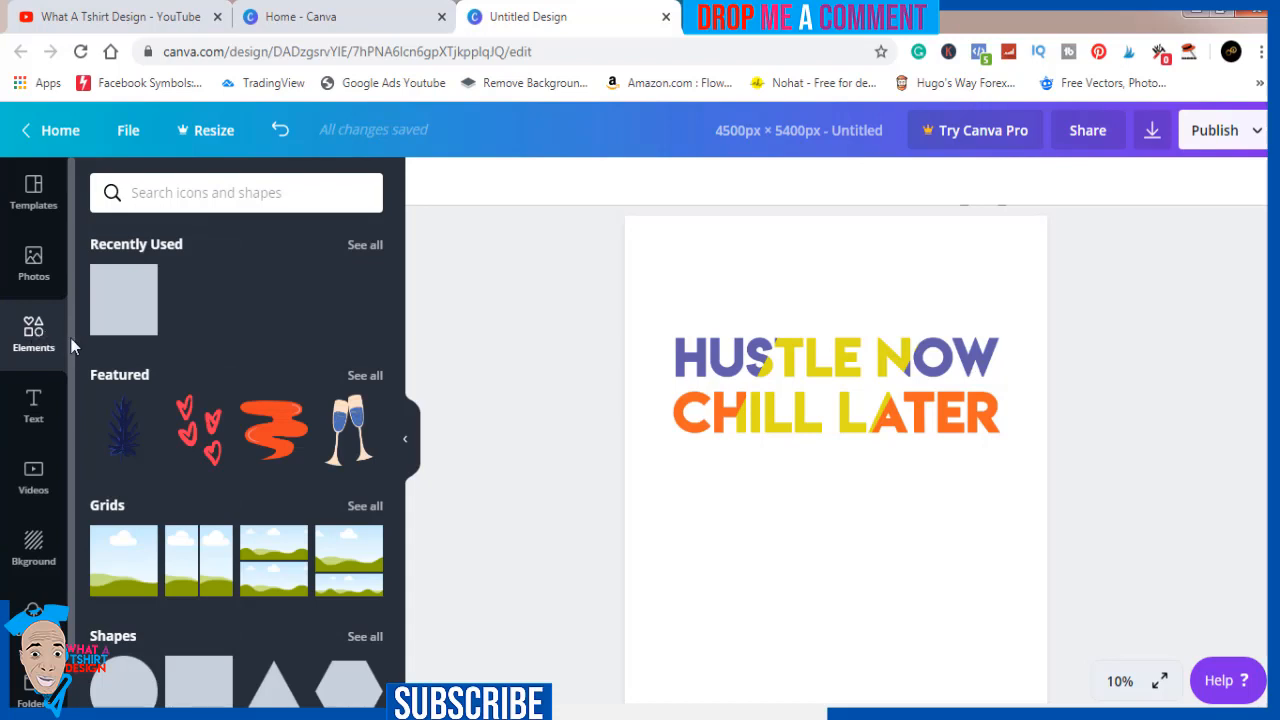
{"action": "left_click", "coordinate": [111, 305]}
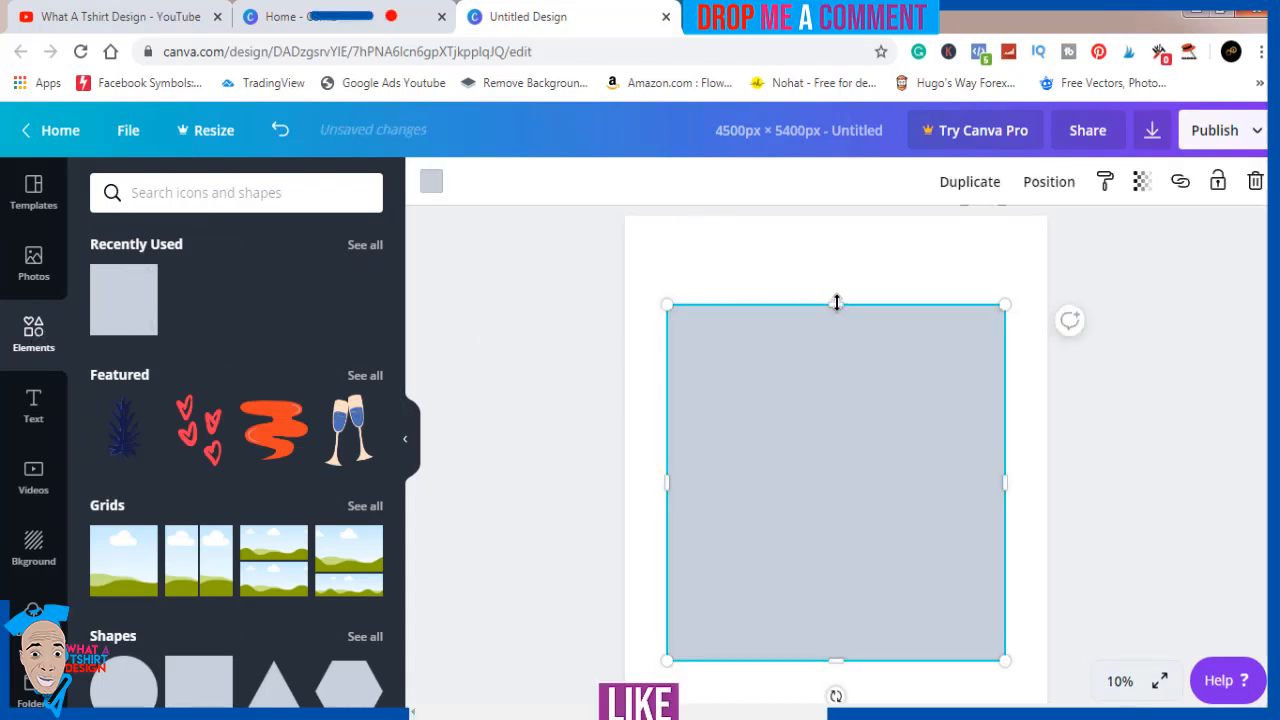
{"action": "left_click_drag", "start_coordinate": [837, 302], "coordinate": [848, 613]}
{"action": "left_click_drag", "start_coordinate": [848, 619], "coordinate": [863, 492]}
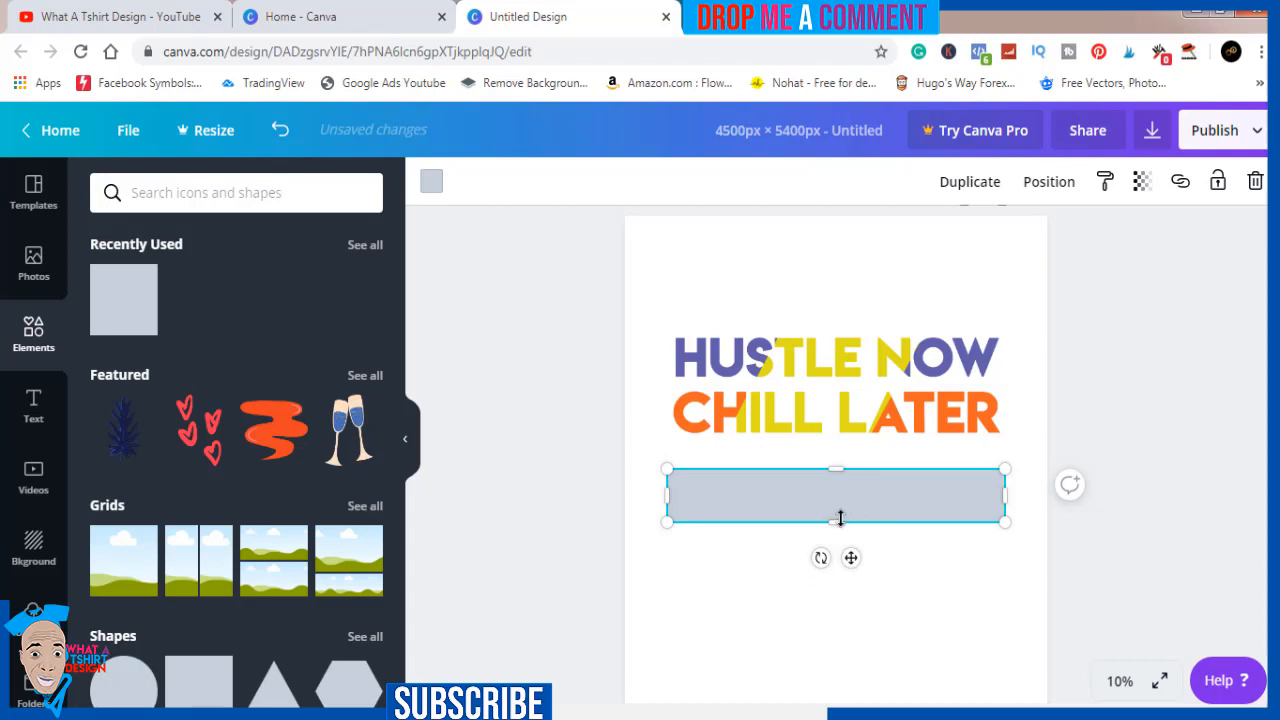
{"action": "left_click_drag", "start_coordinate": [840, 511], "coordinate": [838, 508]}
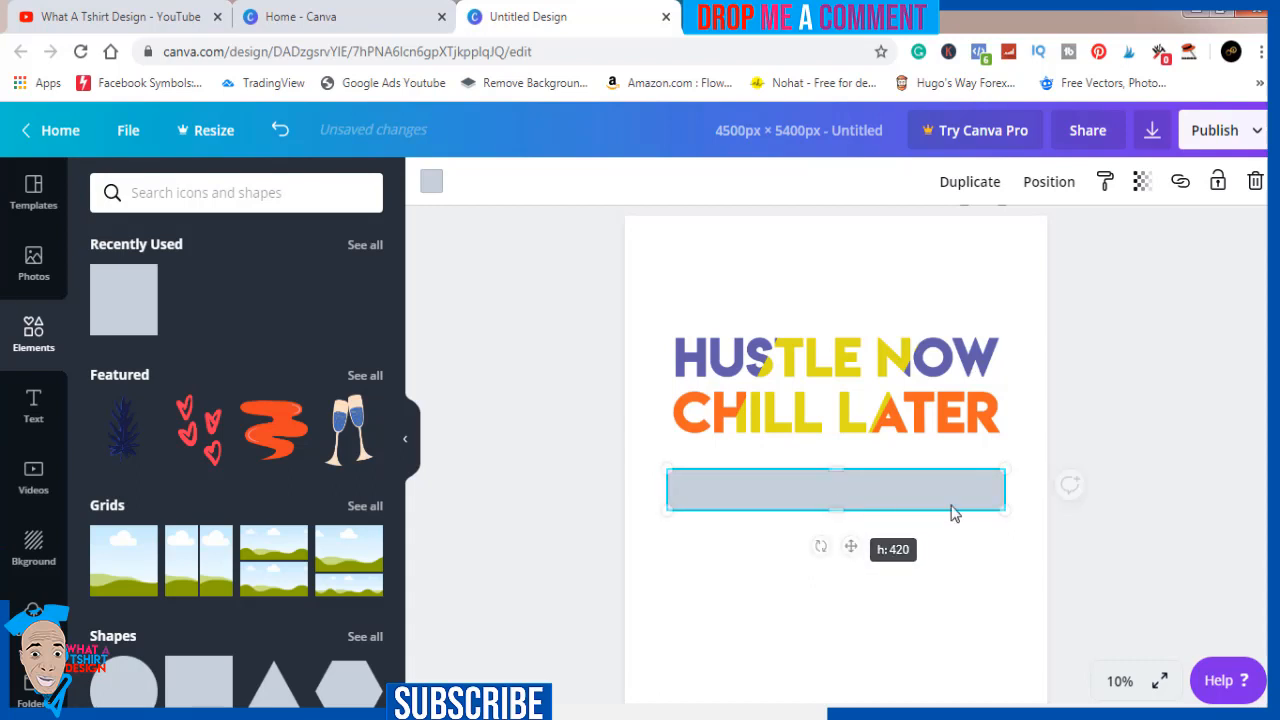
{"action": "left_click_drag", "start_coordinate": [1005, 491], "coordinate": [889, 477]}
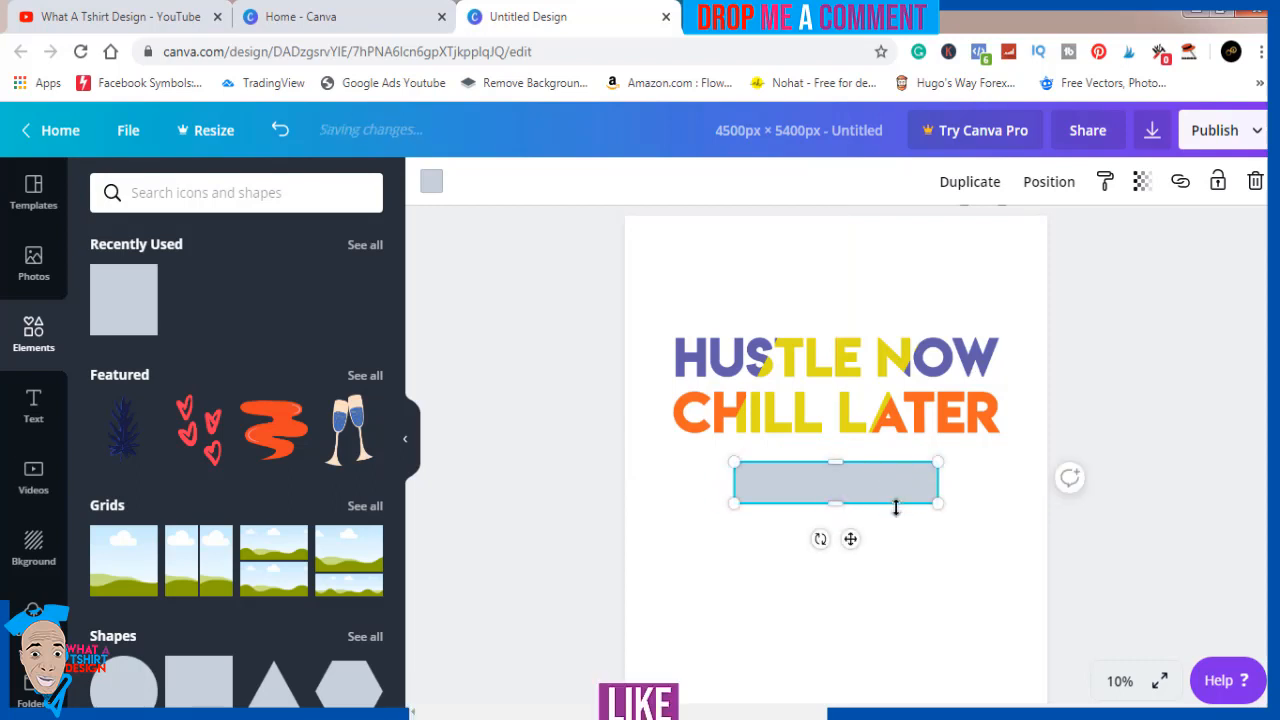
Tilt the grey bar below the slogan slightly counter-clockwise and fill it with purple #8c52ff
{"action": "left_click_drag", "start_coordinate": [821, 538], "coordinate": [824, 539]}
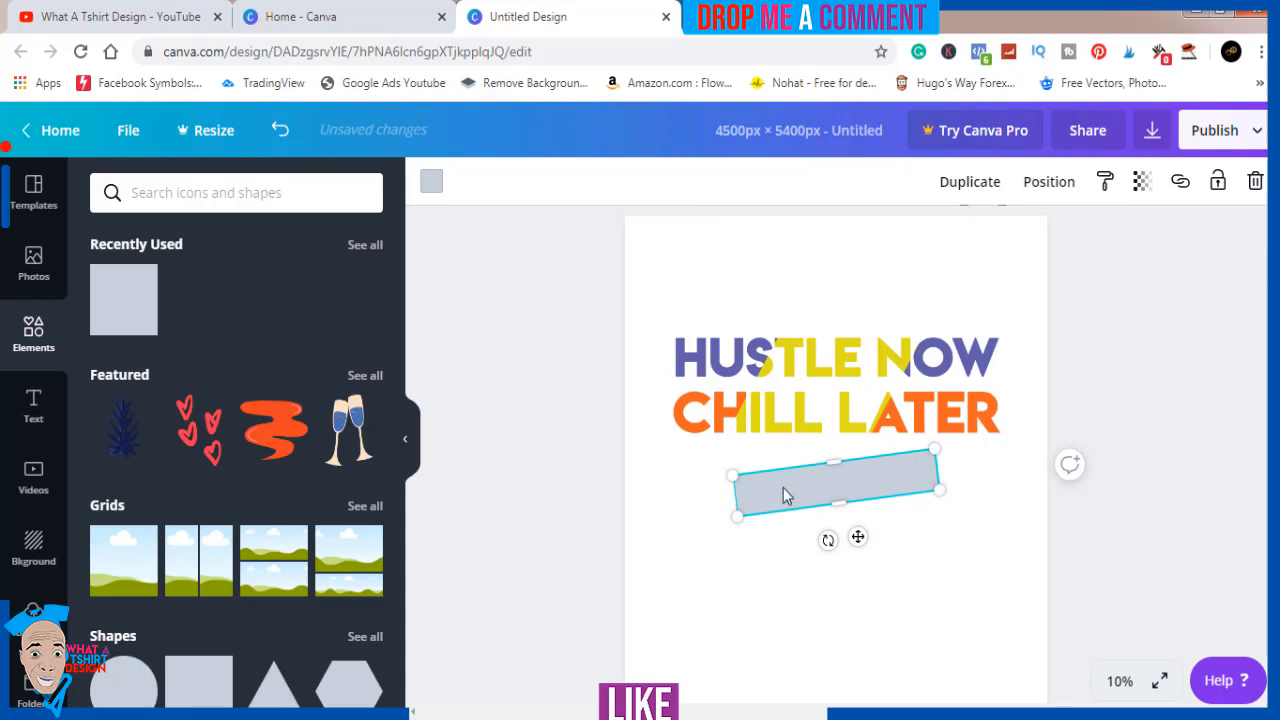
{"action": "left_click", "coordinate": [431, 182]}
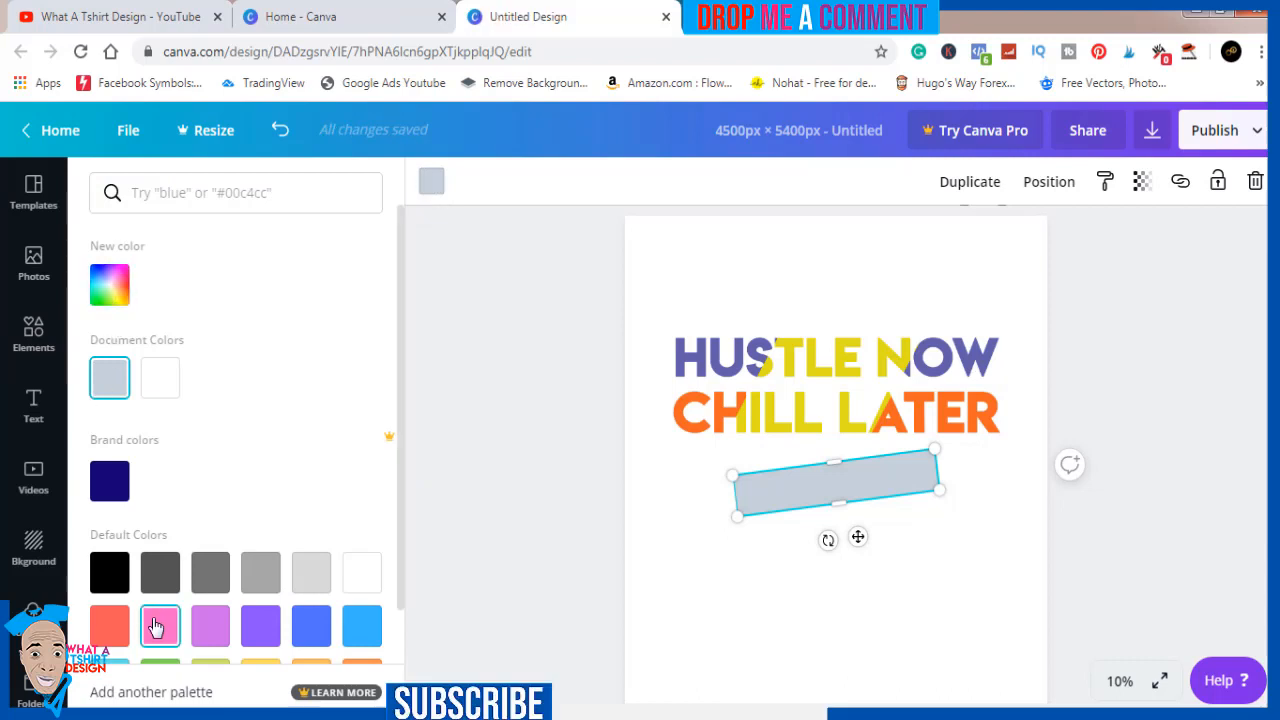
{"action": "left_click", "coordinate": [252, 638]}
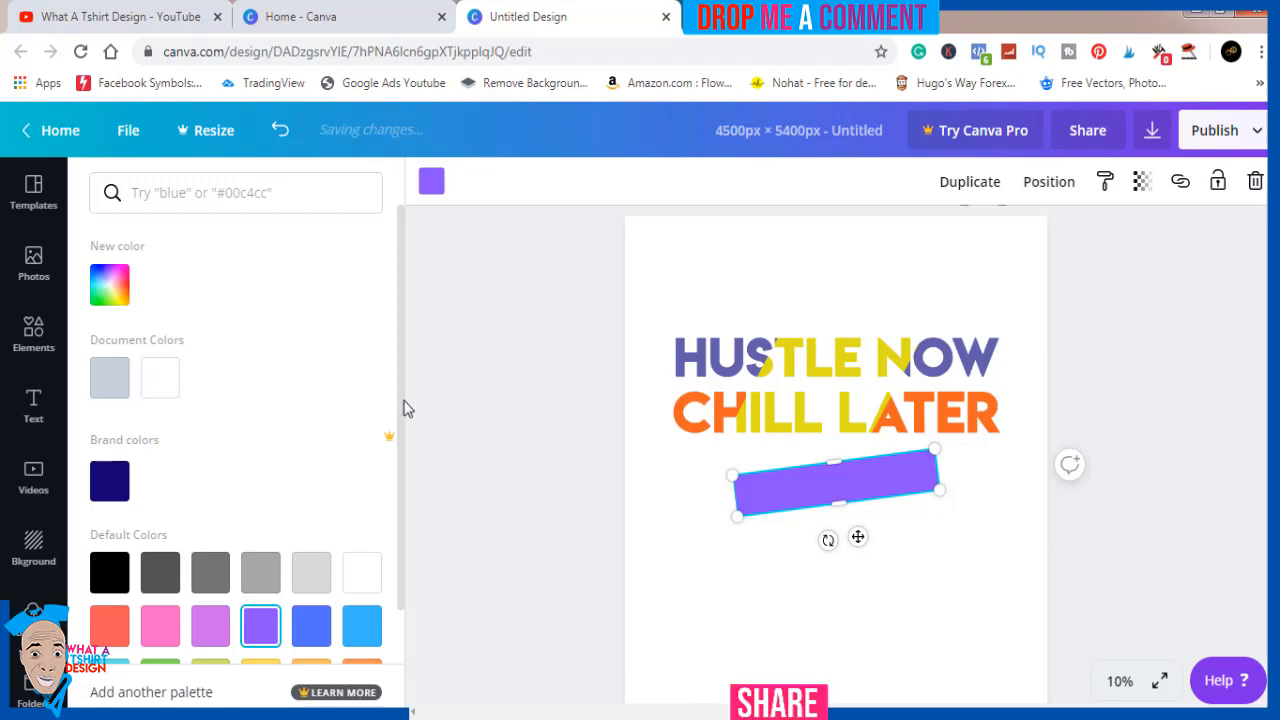
Add the script "engaged!" font combination to the page and enlarge it over the purple bar
{"action": "left_click", "coordinate": [34, 412]}
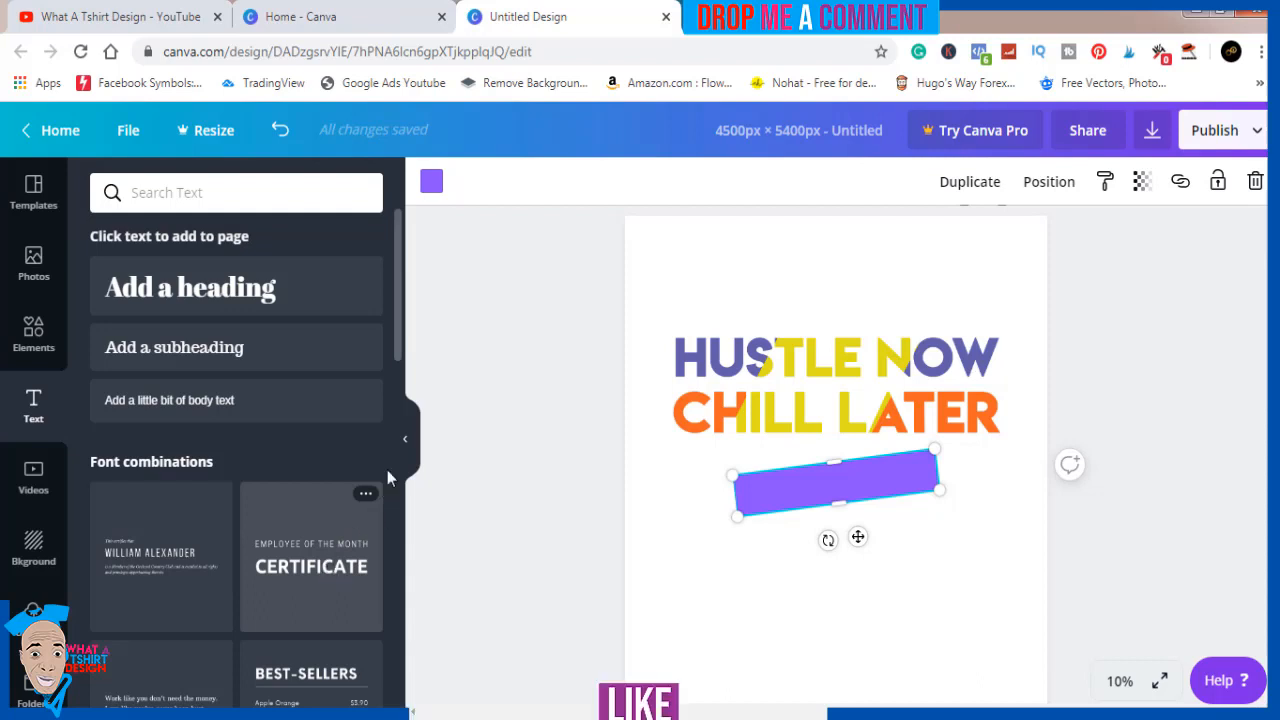
{"action": "left_click_drag", "start_coordinate": [396, 319], "coordinate": [392, 509]}
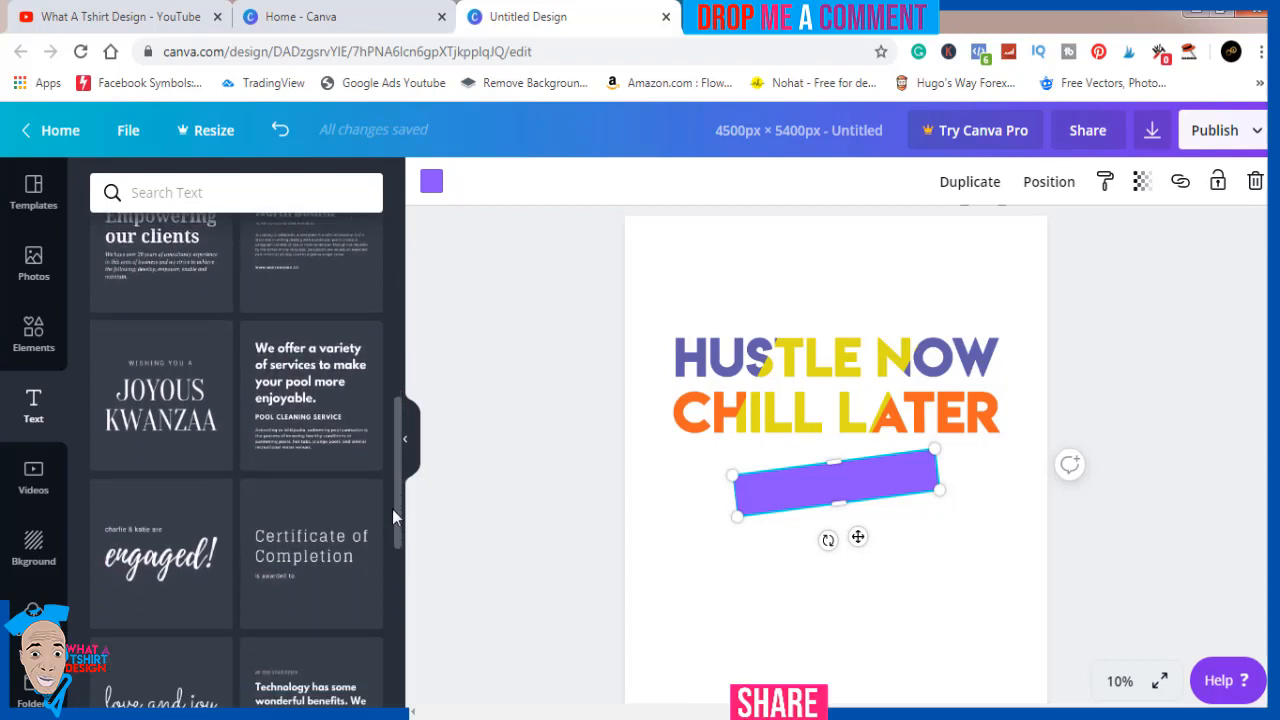
{"action": "left_click", "coordinate": [155, 580]}
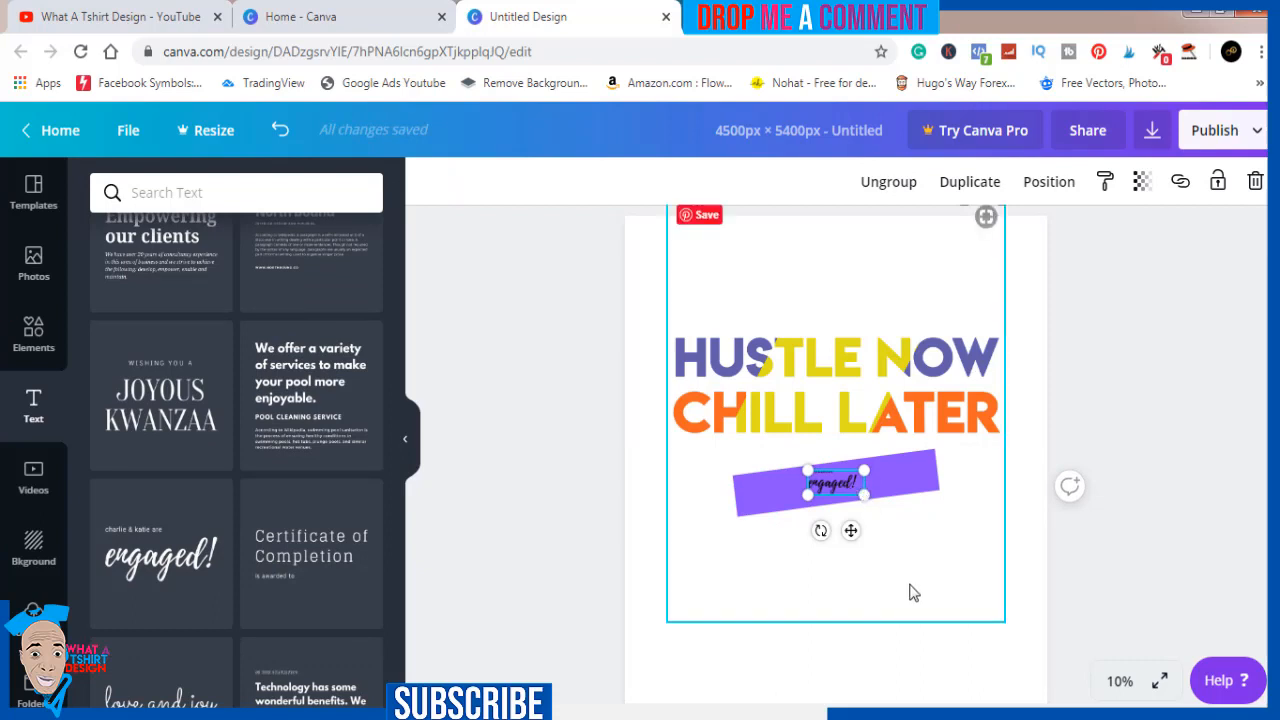
{"action": "left_click_drag", "start_coordinate": [864, 494], "coordinate": [952, 560]}
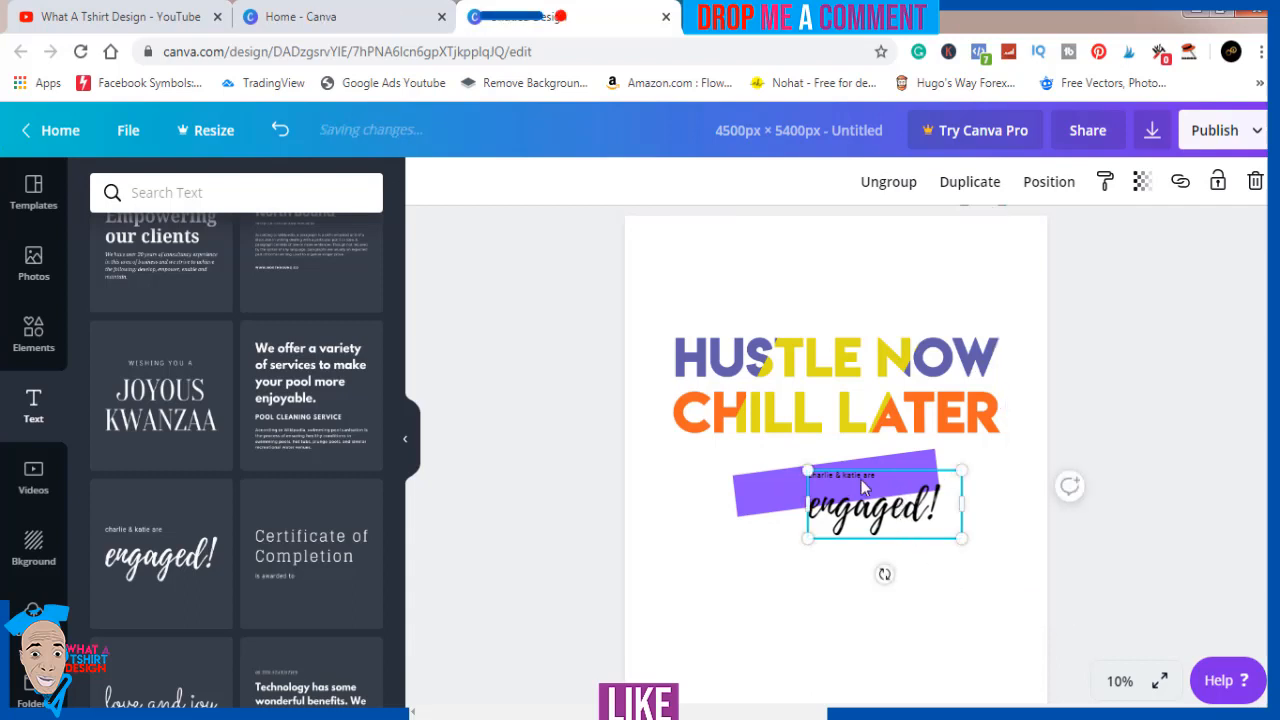
Ungroup the added text combination and delete its small upper line, keeping only "engaged!"
{"action": "left_click", "coordinate": [891, 189]}
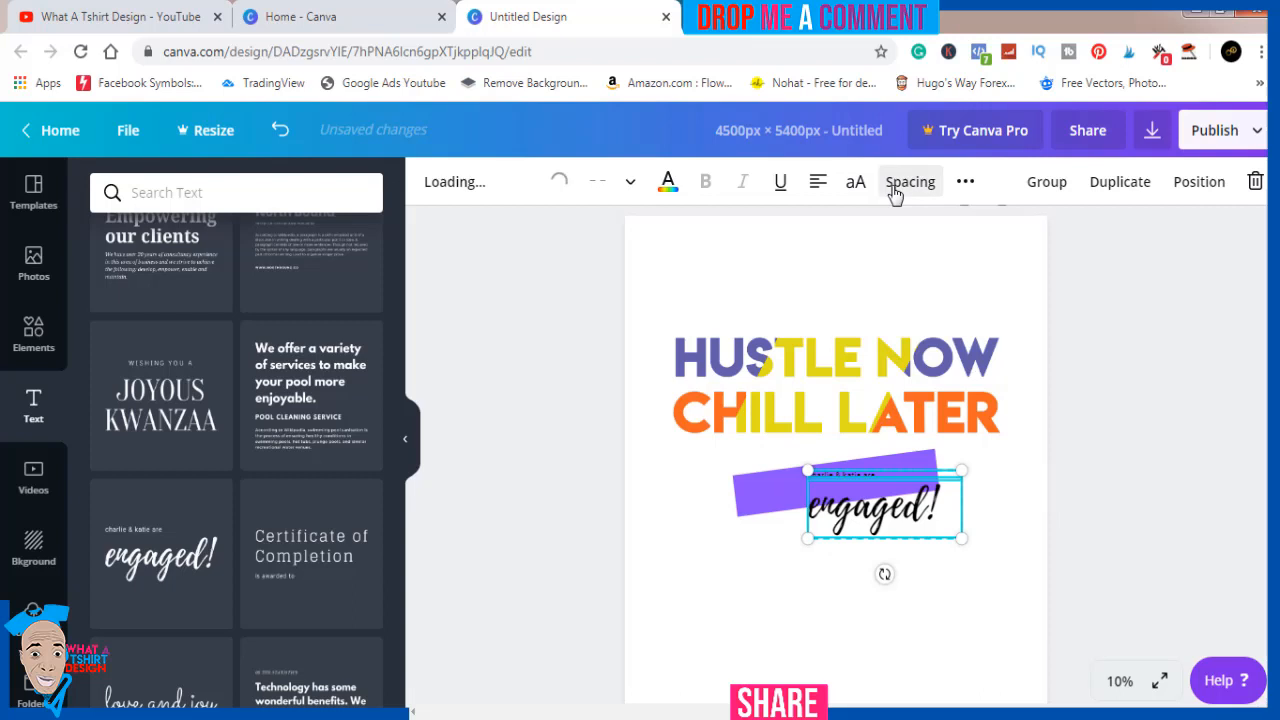
{"action": "left_click", "coordinate": [1116, 410]}
{"action": "left_click", "coordinate": [847, 474]}
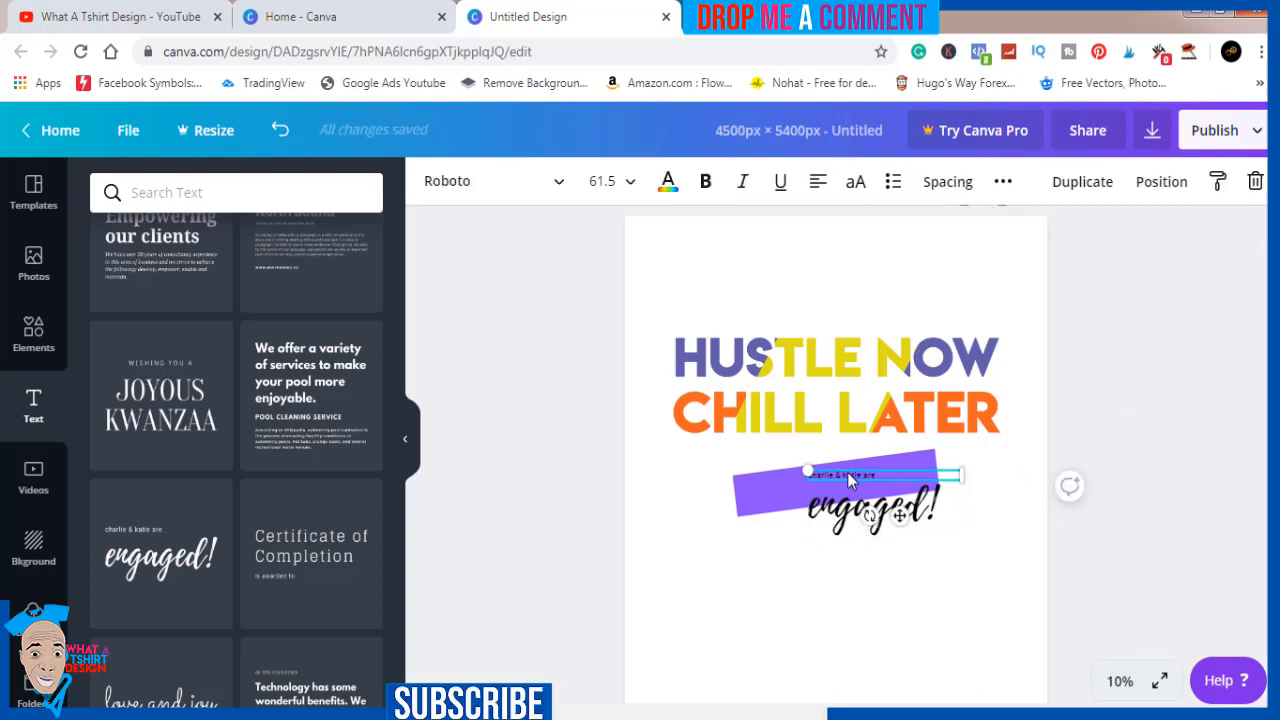
{"action": "key", "text": "Delete"}
Replace the word "engaged" with "100" so the script text reads "100!"
{"action": "left_click", "coordinate": [886, 515]}
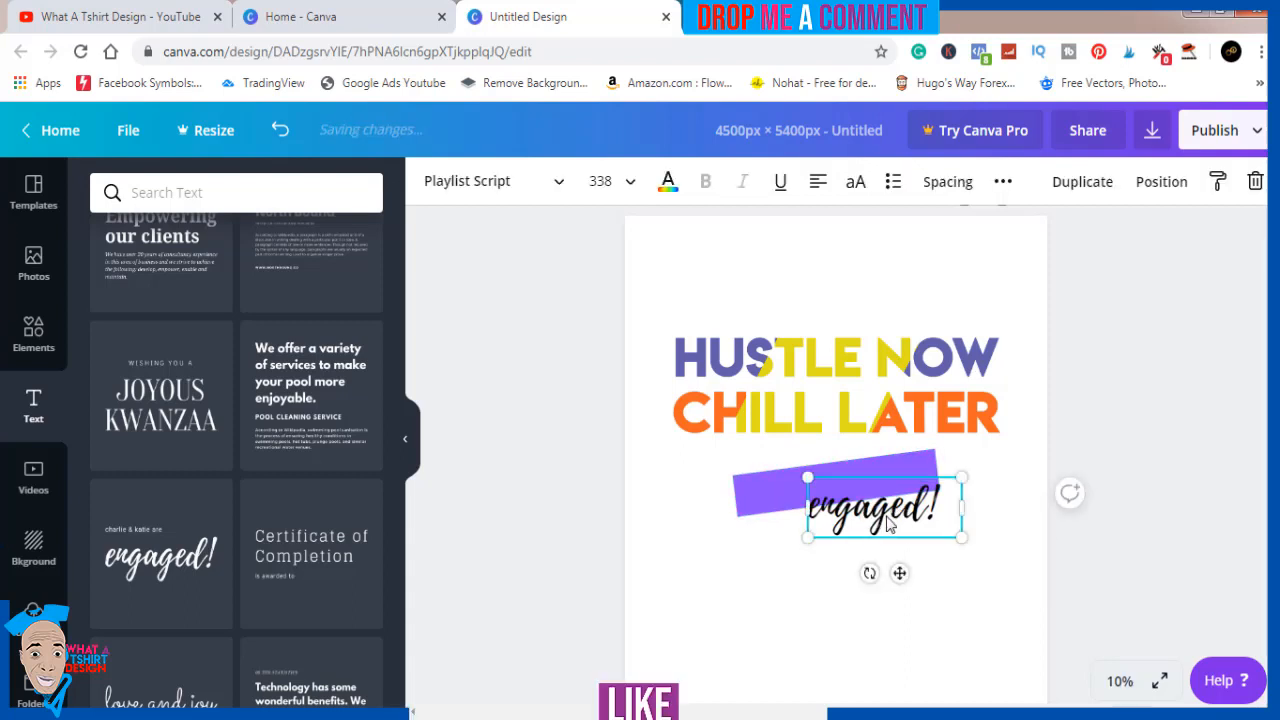
{"action": "double_click", "coordinate": [887, 516]}
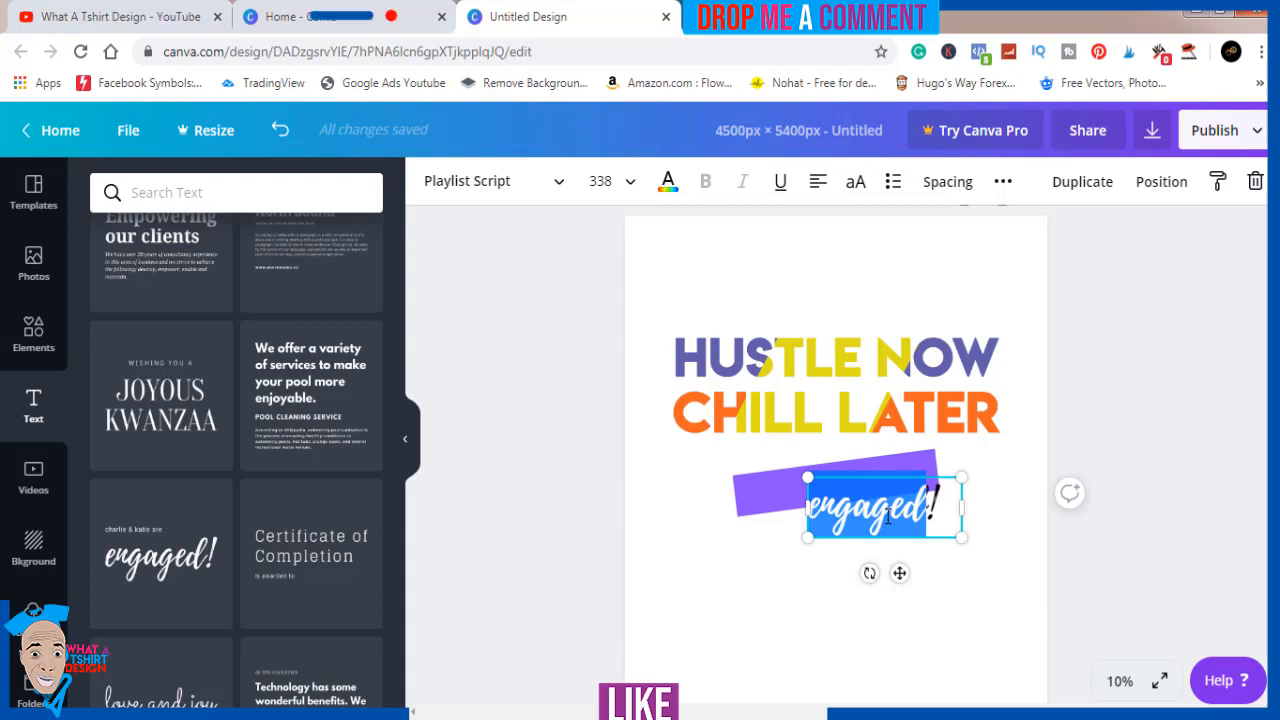
{"action": "key", "text": "BackSpace"}
{"action": "type", "text": "100!"}
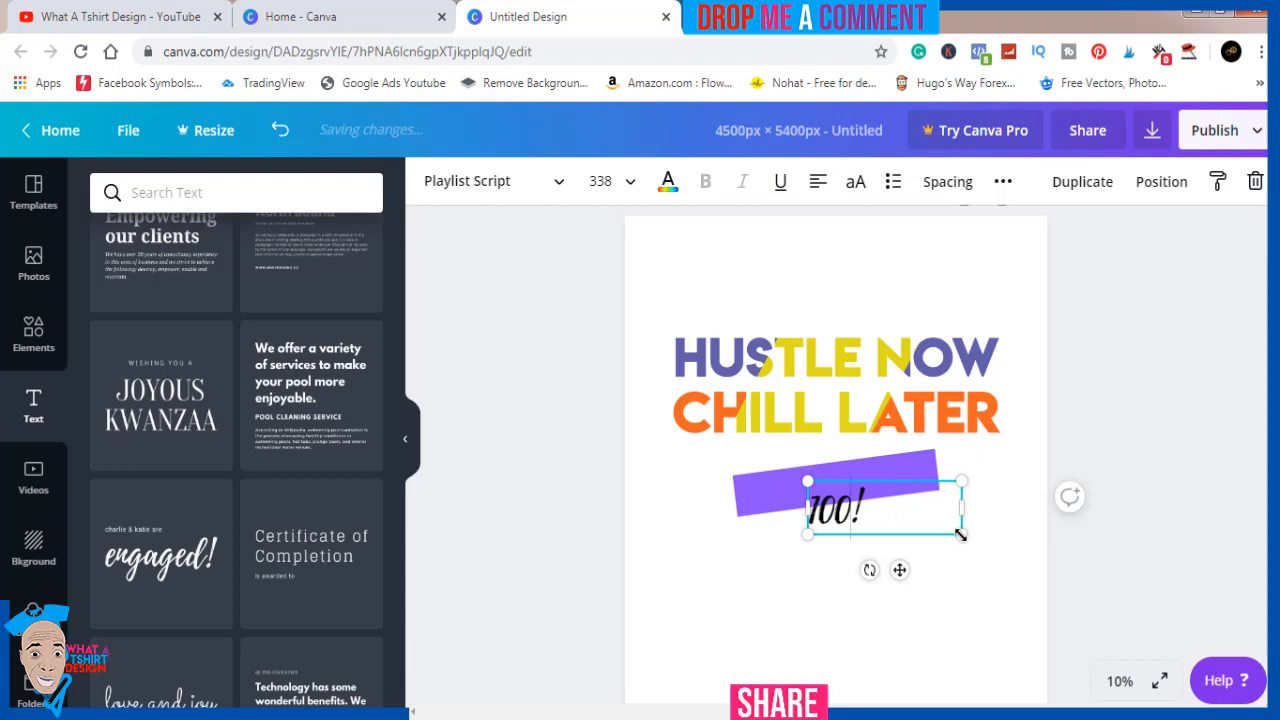
Enlarge the "100!" text to size 390, tilt it counter-clockwise, and place it on the purple bar
{"action": "left_click_drag", "start_coordinate": [975, 541], "coordinate": [985, 544]}
{"action": "left_click_drag", "start_coordinate": [883, 577], "coordinate": [896, 574]}
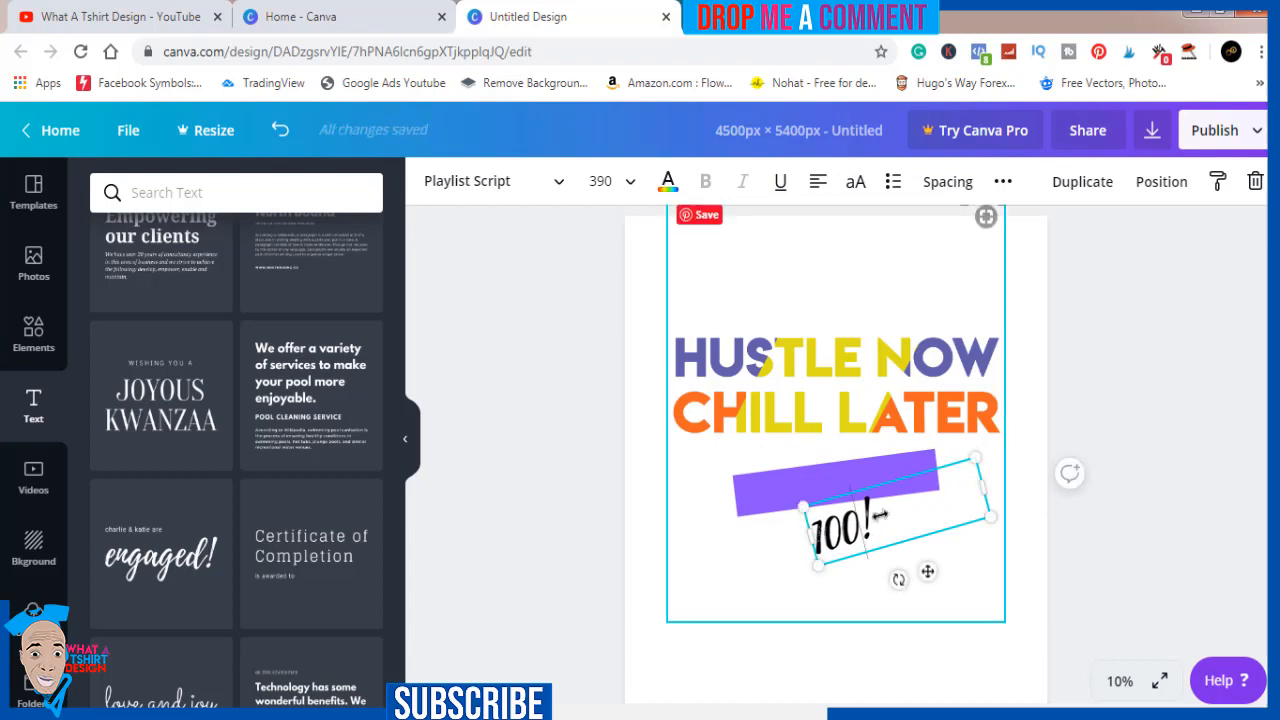
{"action": "left_click", "coordinate": [1143, 475]}
{"action": "left_click_drag", "start_coordinate": [862, 540], "coordinate": [845, 488]}
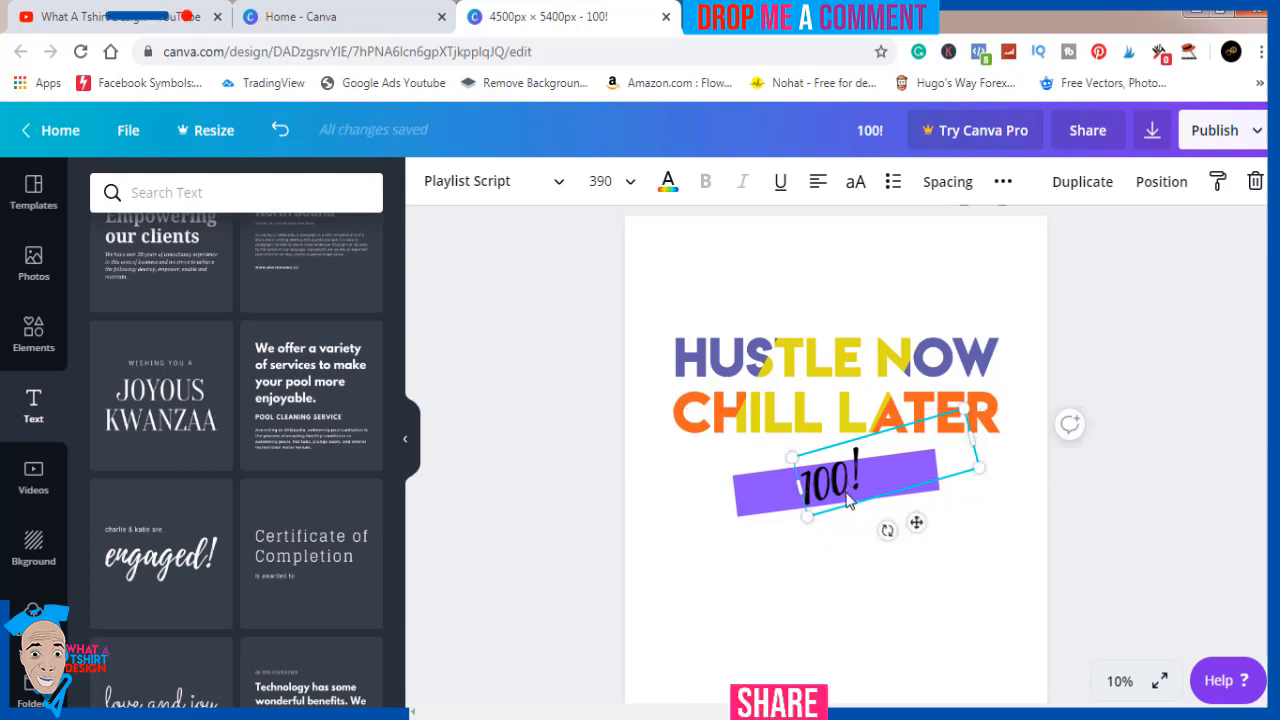
Shorten the purple bar from both ends so it fits closely around the "100!" text
{"action": "left_click", "coordinate": [937, 490]}
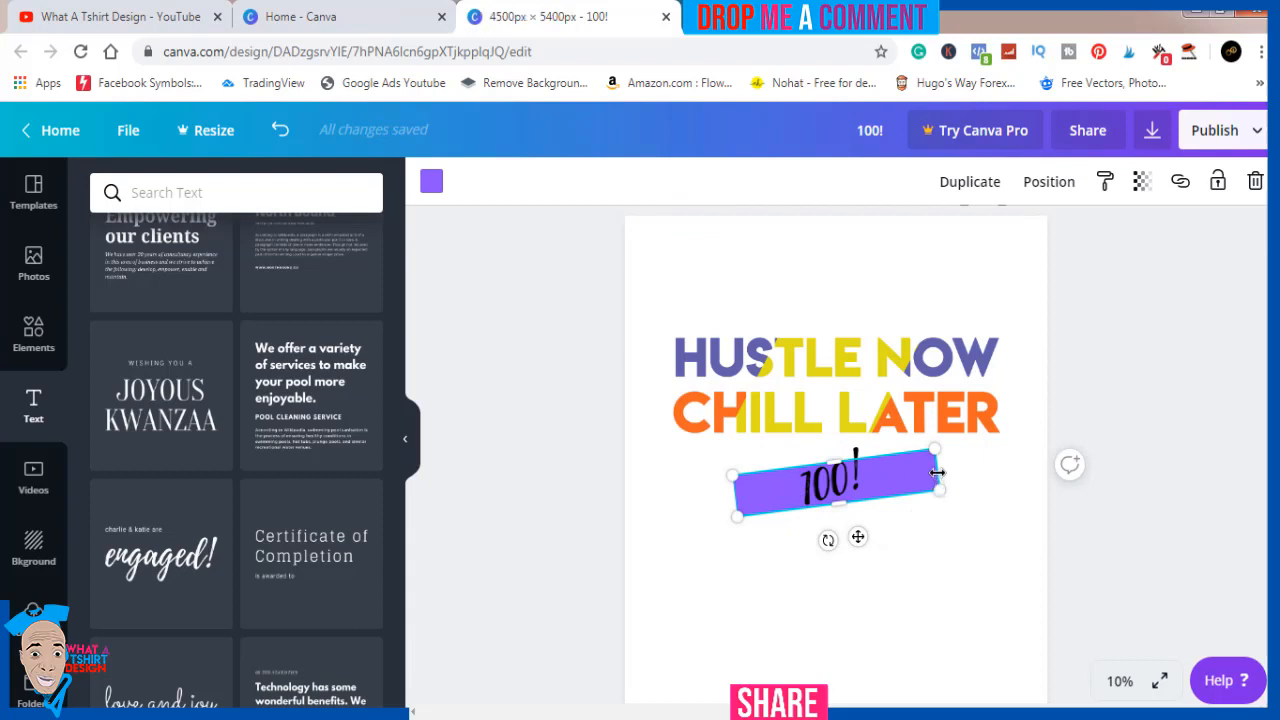
{"action": "left_click_drag", "start_coordinate": [917, 470], "coordinate": [821, 486]}
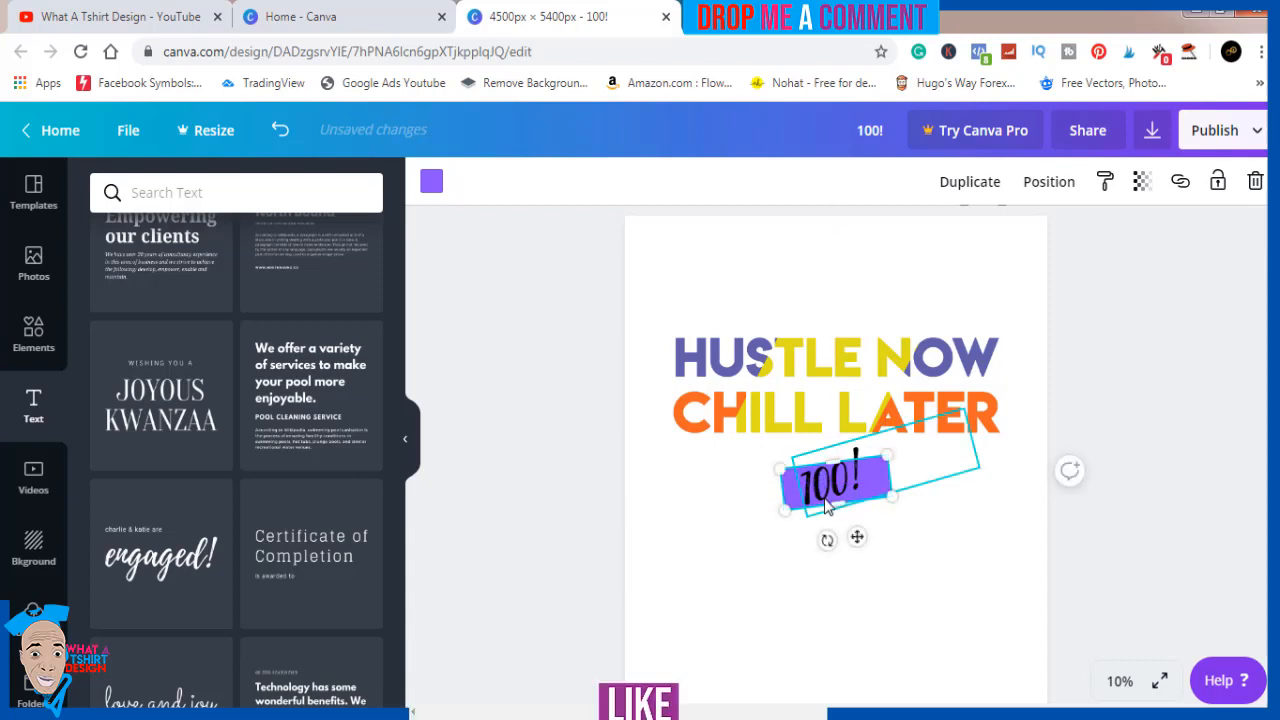
{"action": "left_click", "coordinate": [1060, 572]}
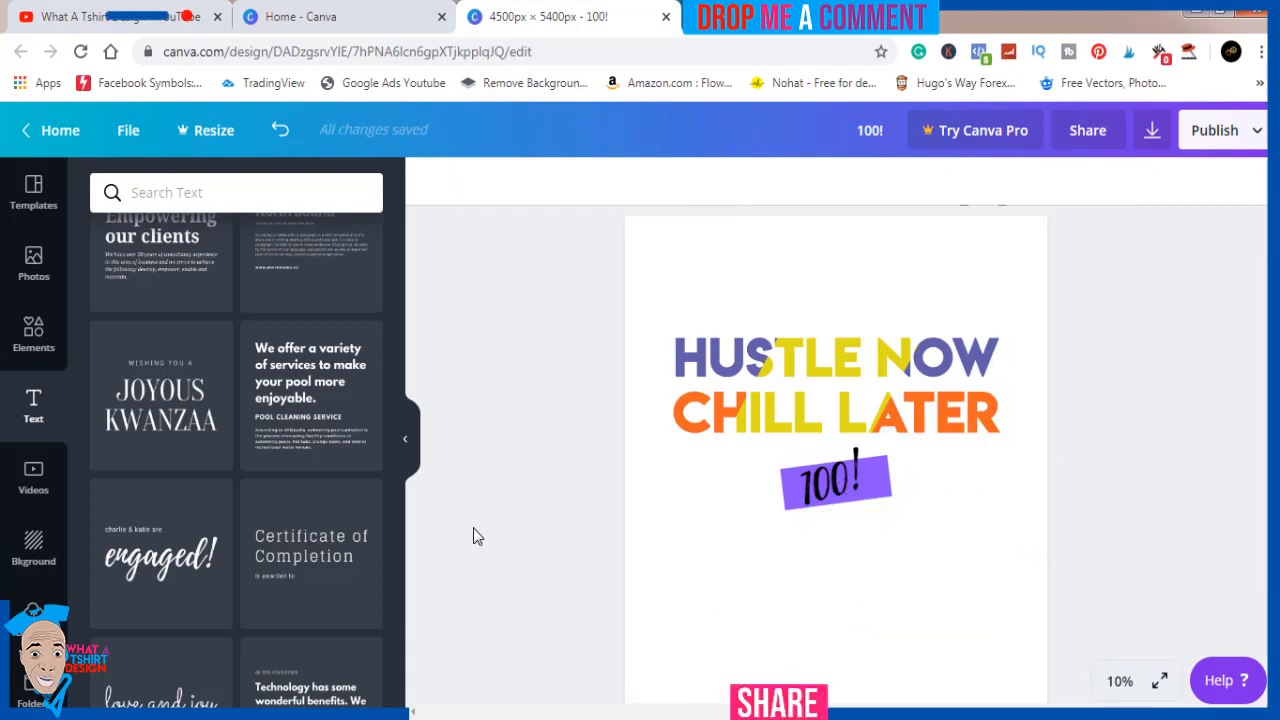
Add another square, reshape it into a short bar, and tilt it steeply across the purple bar's lower-right corner
{"action": "left_click", "coordinate": [44, 336]}
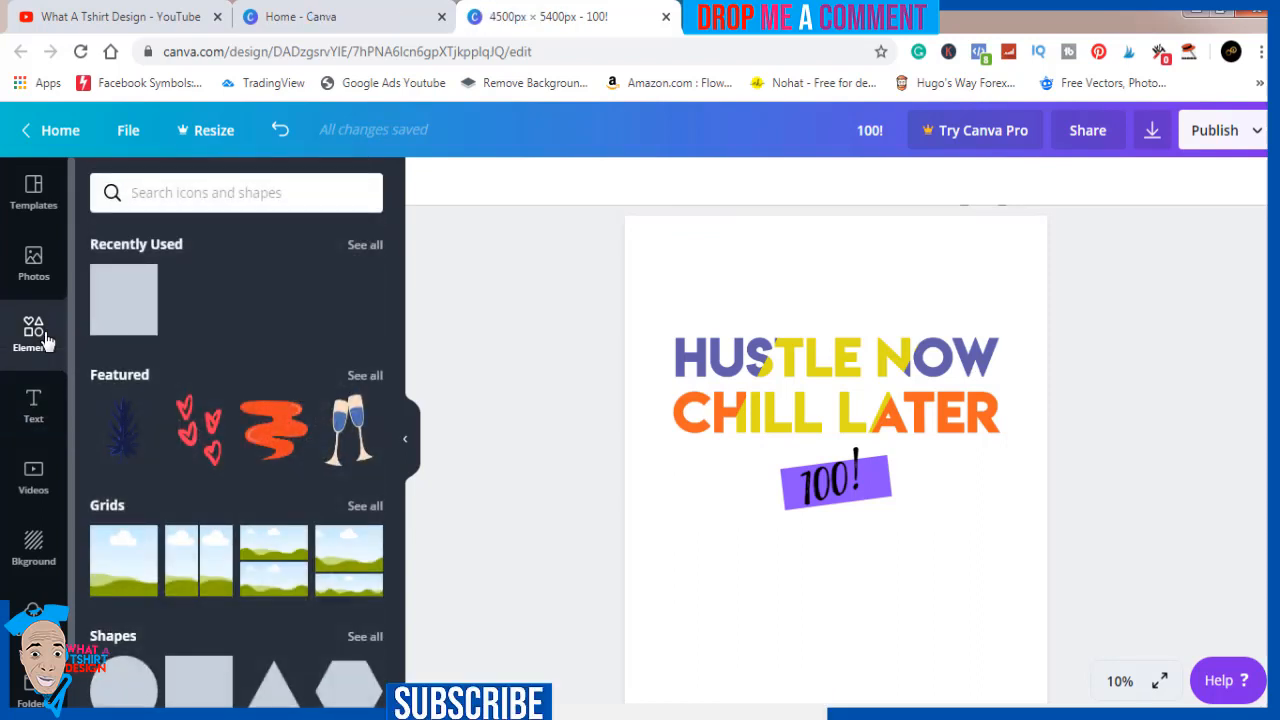
{"action": "left_click", "coordinate": [110, 318]}
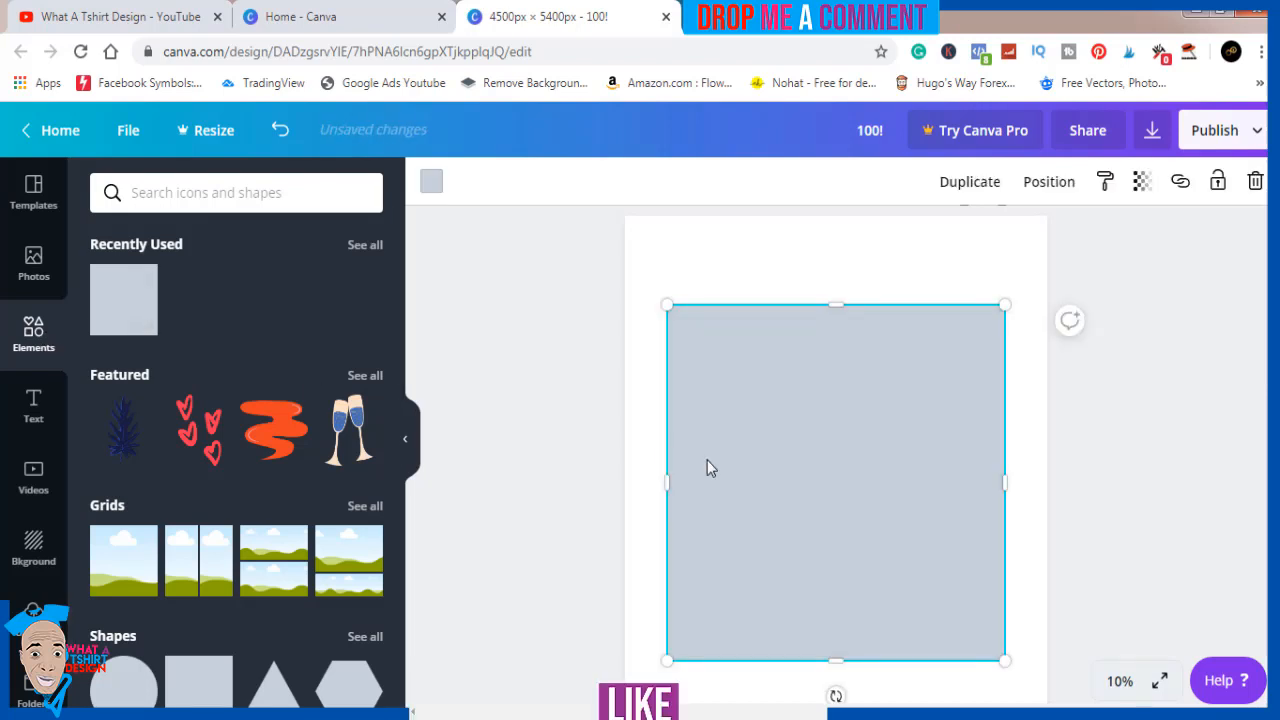
{"action": "left_click_drag", "start_coordinate": [836, 303], "coordinate": [861, 619]}
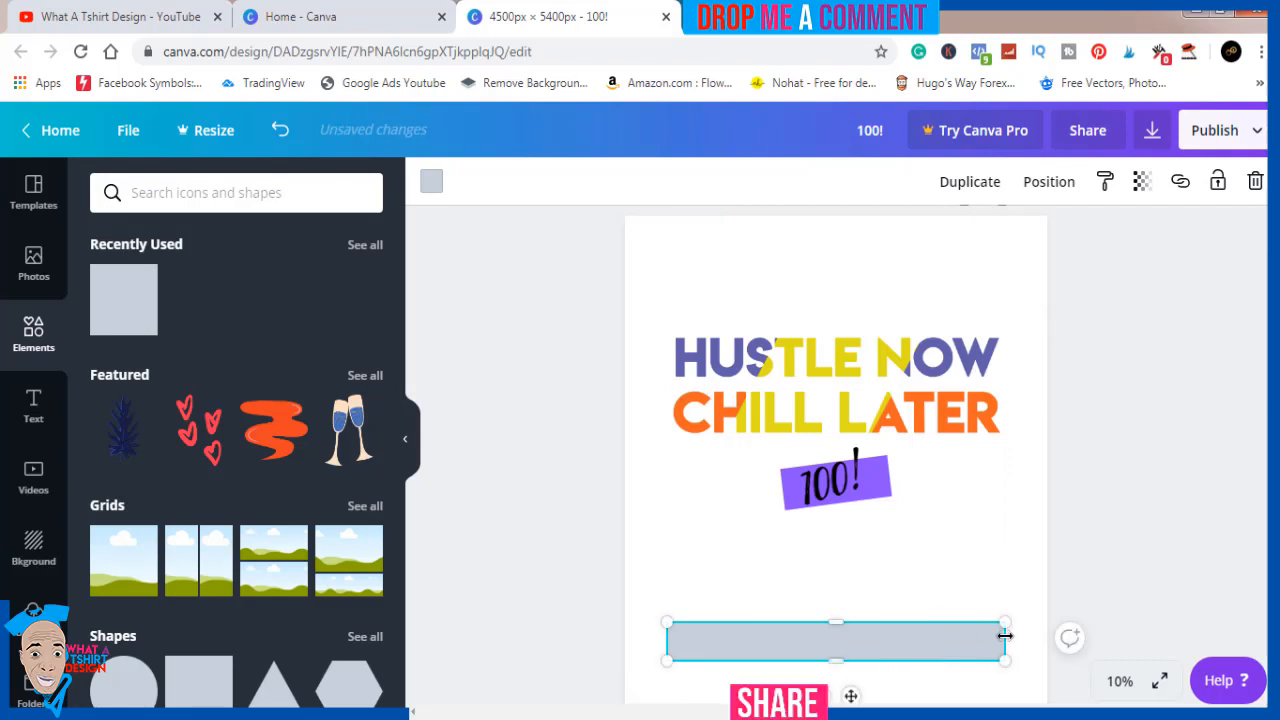
{"action": "left_click_drag", "start_coordinate": [1004, 641], "coordinate": [910, 532]}
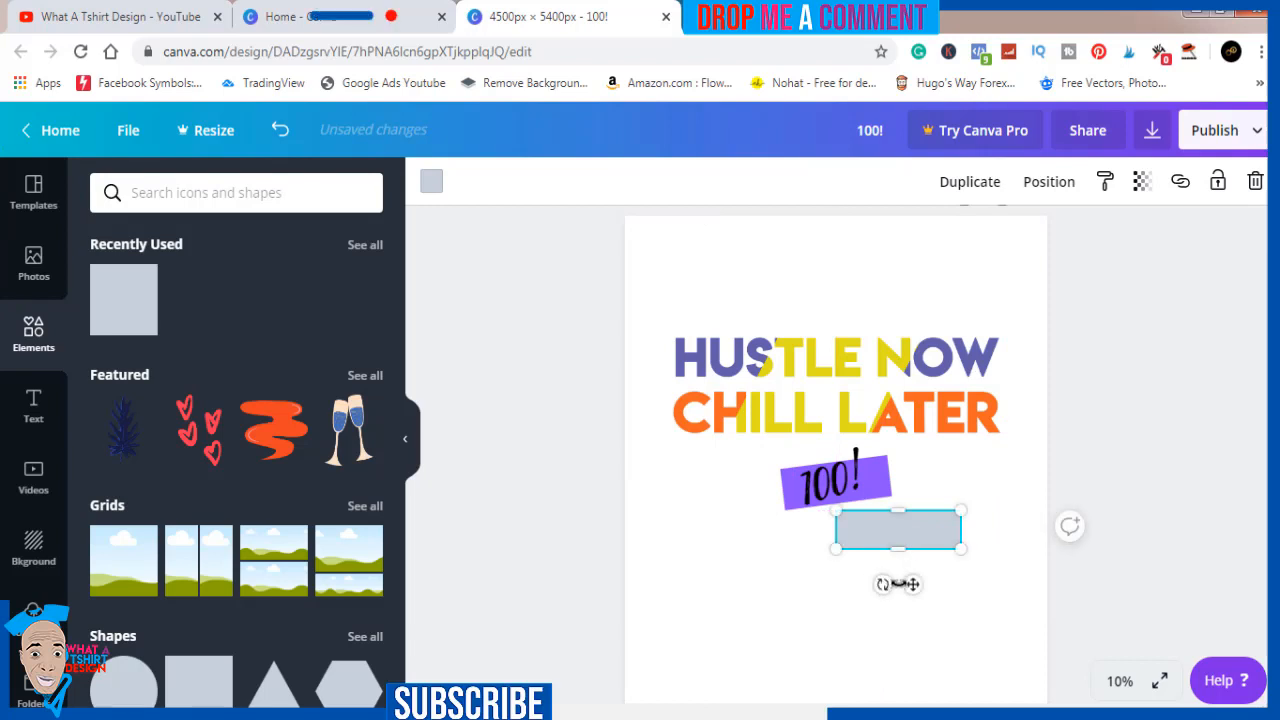
{"action": "left_click_drag", "start_coordinate": [897, 584], "coordinate": [881, 508]}
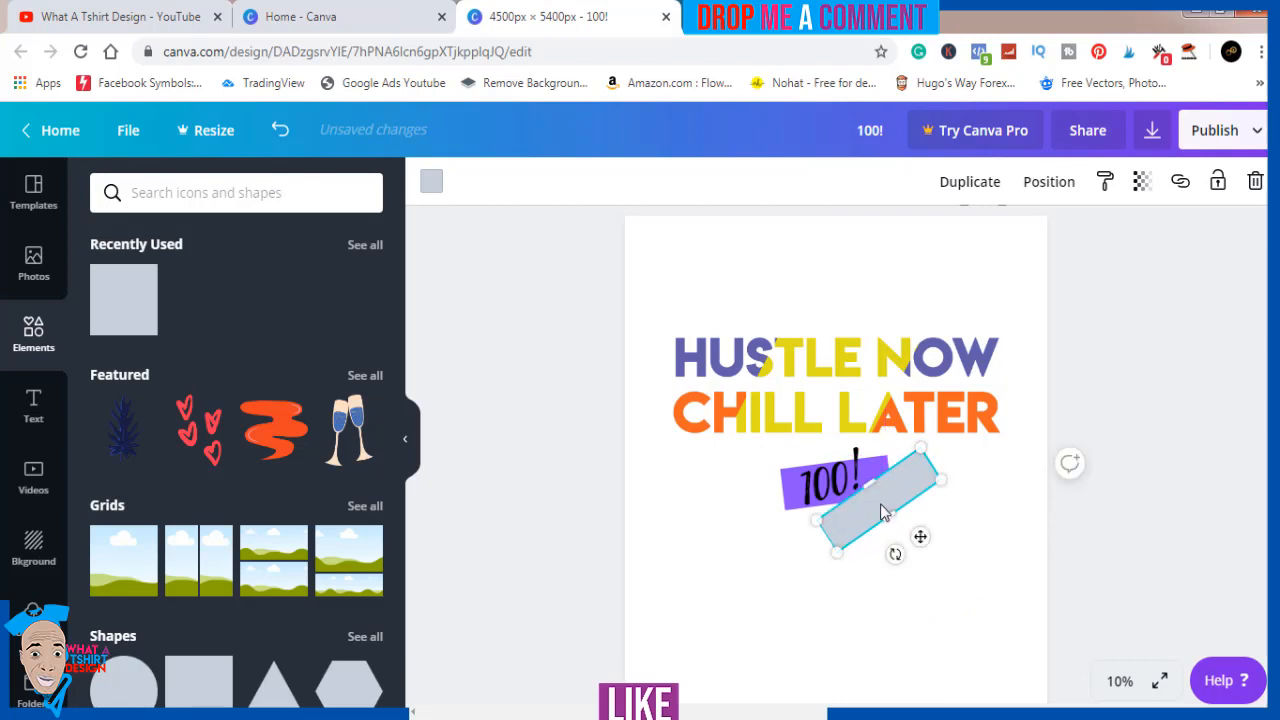
Fill the new tilted bar with the custom orange #e67b0c and deselect it
{"action": "left_click", "coordinate": [431, 182]}
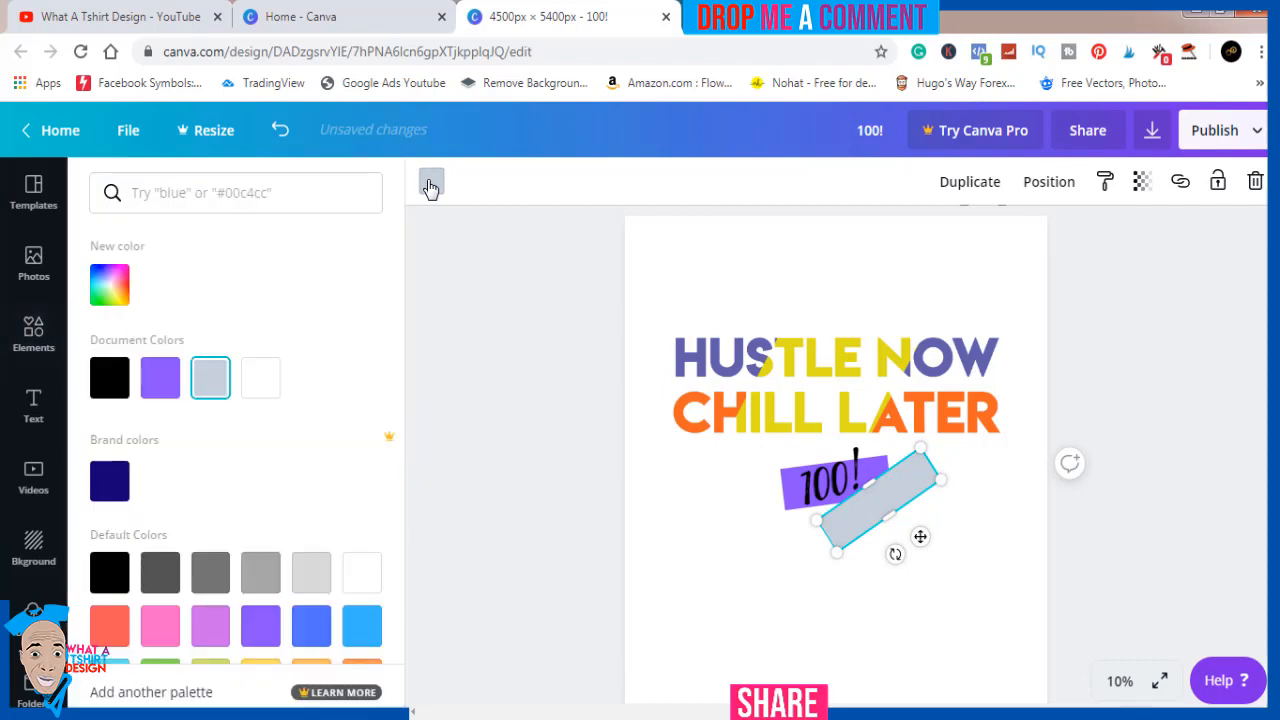
{"action": "left_click", "coordinate": [110, 285]}
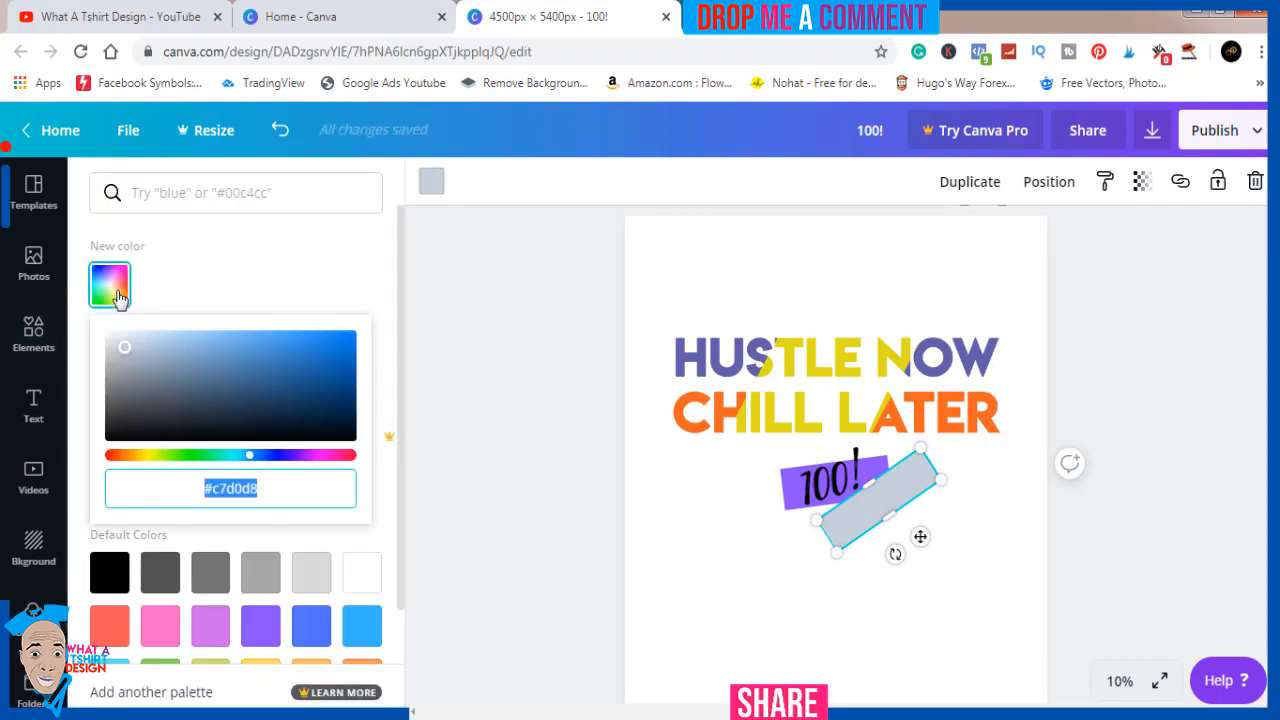
{"action": "left_click", "coordinate": [121, 458]}
{"action": "left_click_drag", "start_coordinate": [295, 346], "coordinate": [327, 339]}
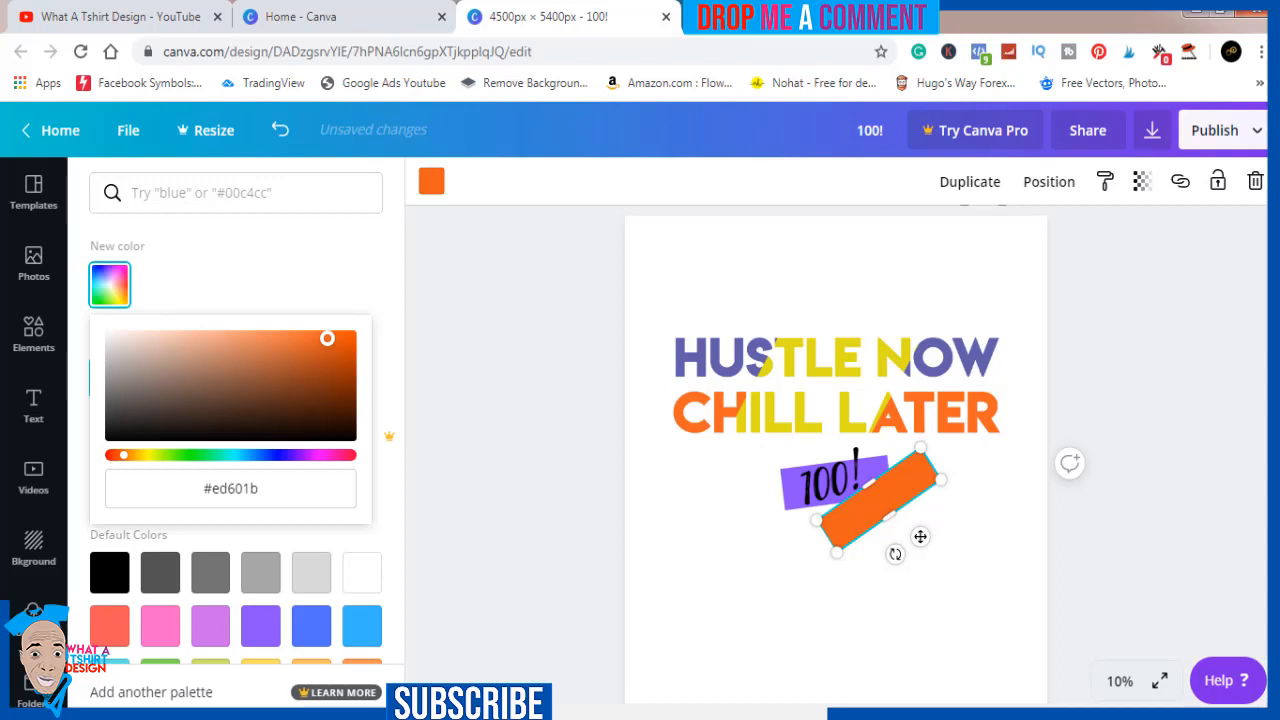
{"action": "left_click", "coordinate": [315, 355]}
{"action": "left_click", "coordinate": [336, 350]}
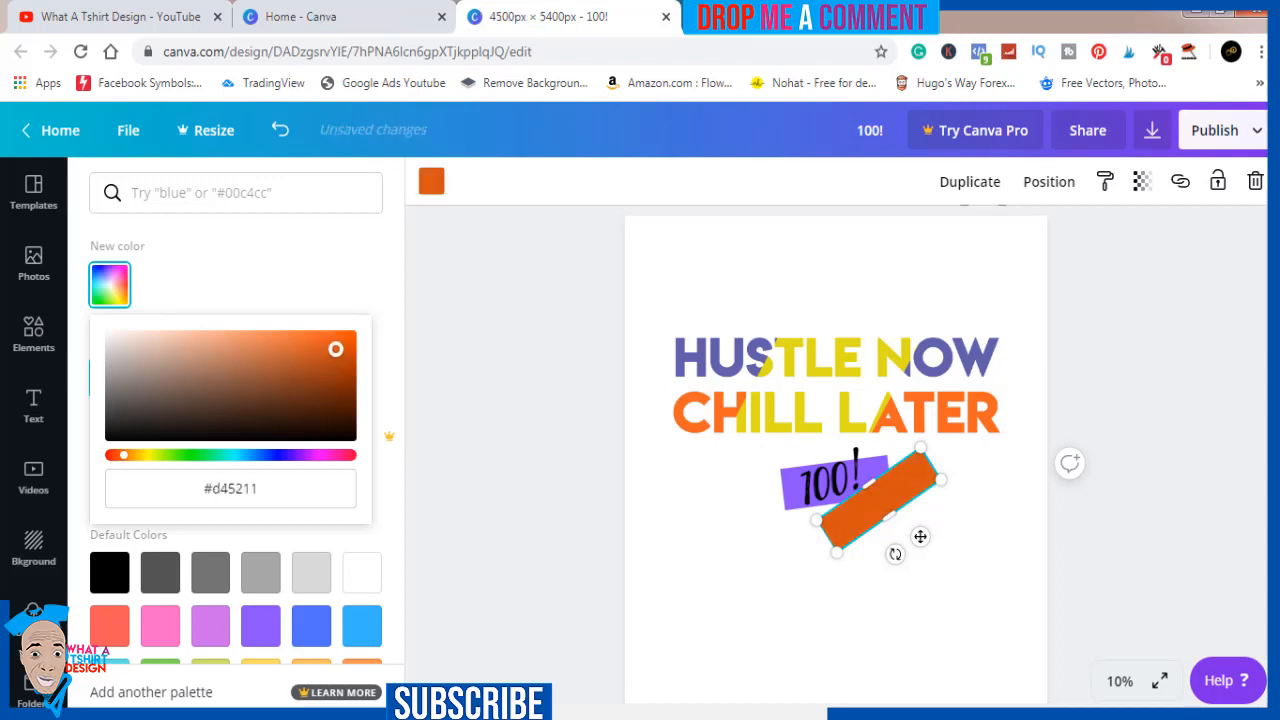
{"action": "left_click", "coordinate": [131, 459]}
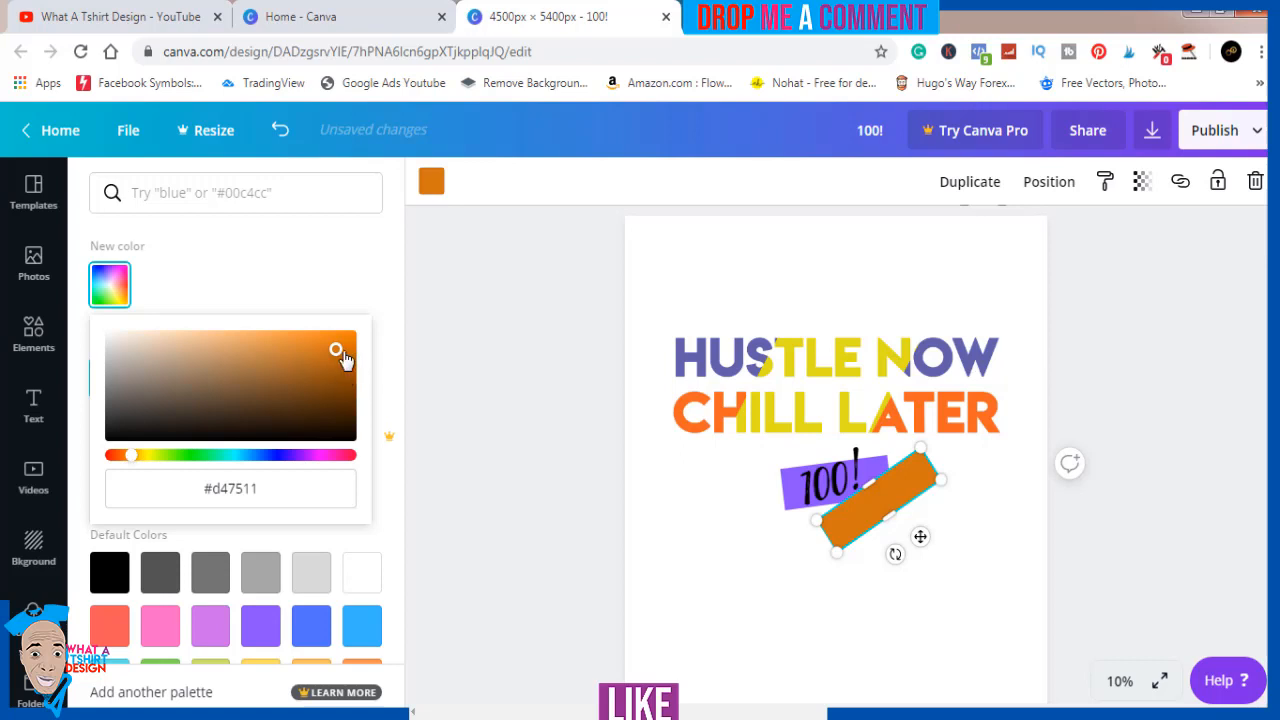
{"action": "left_click_drag", "start_coordinate": [338, 352], "coordinate": [343, 341]}
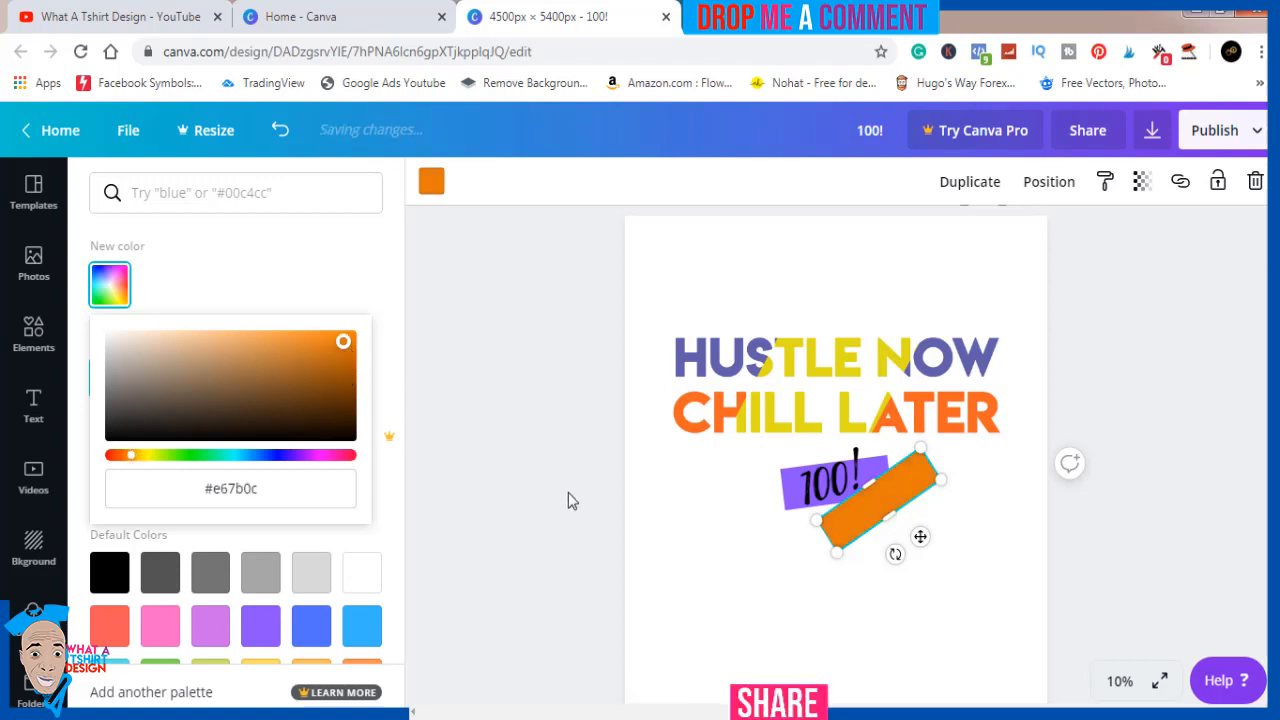
{"action": "left_click", "coordinate": [568, 492]}
{"action": "left_click", "coordinate": [1133, 541]}
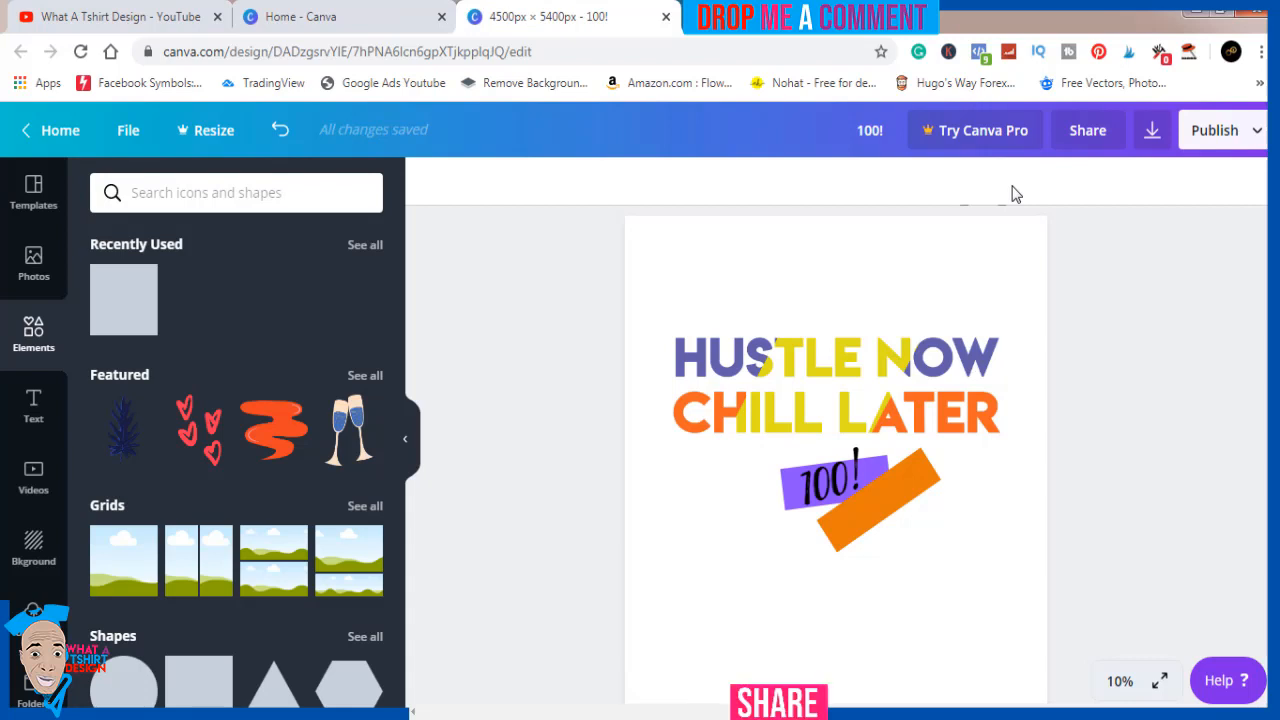
Download the finished design as a PNG at 4500 x 5400 px
{"action": "left_click", "coordinate": [1149, 145]}
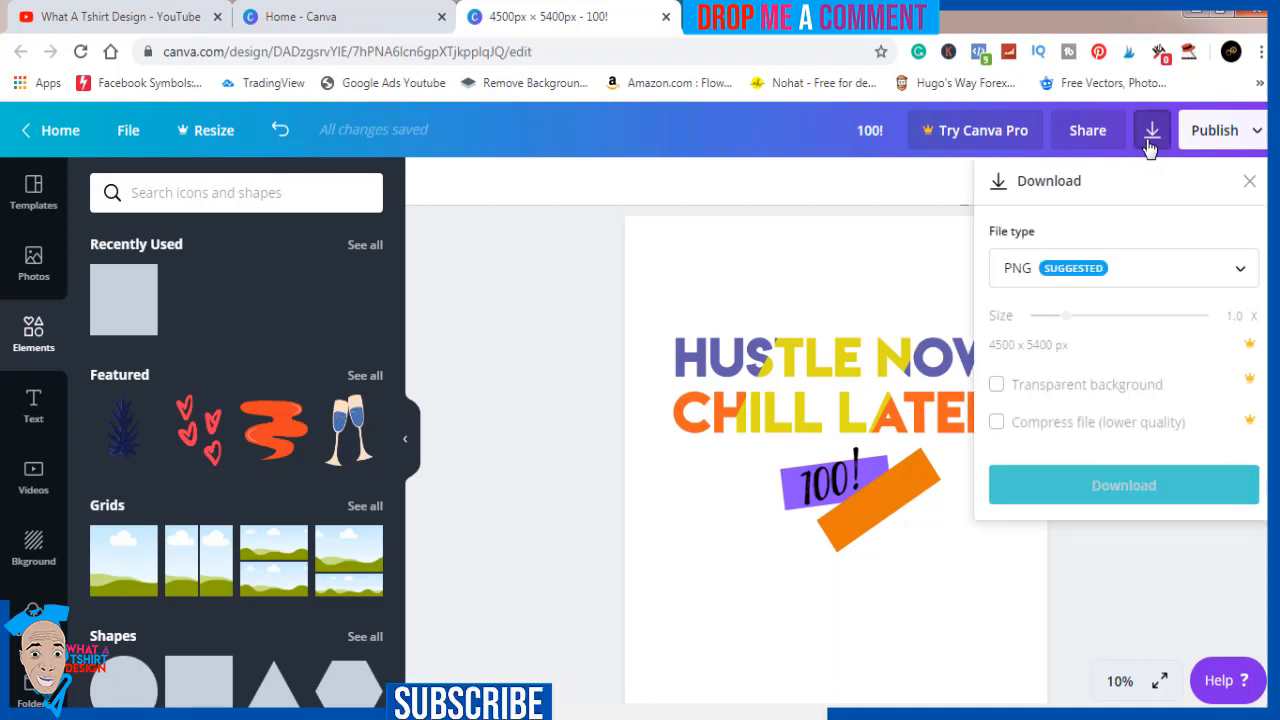
{"action": "left_click", "coordinate": [1123, 485]}
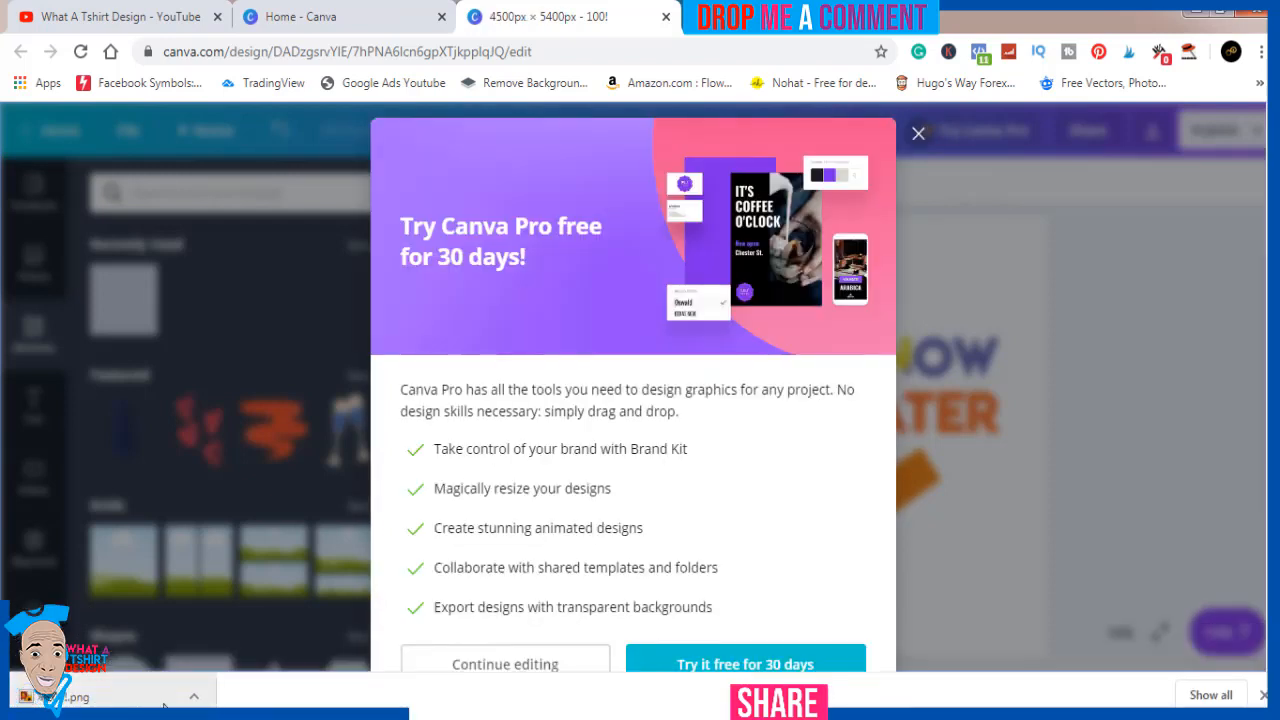
Show the downloaded "100!" PNG in its folder, view it in the photo viewer, and close the viewer
{"action": "left_click", "coordinate": [195, 698]}
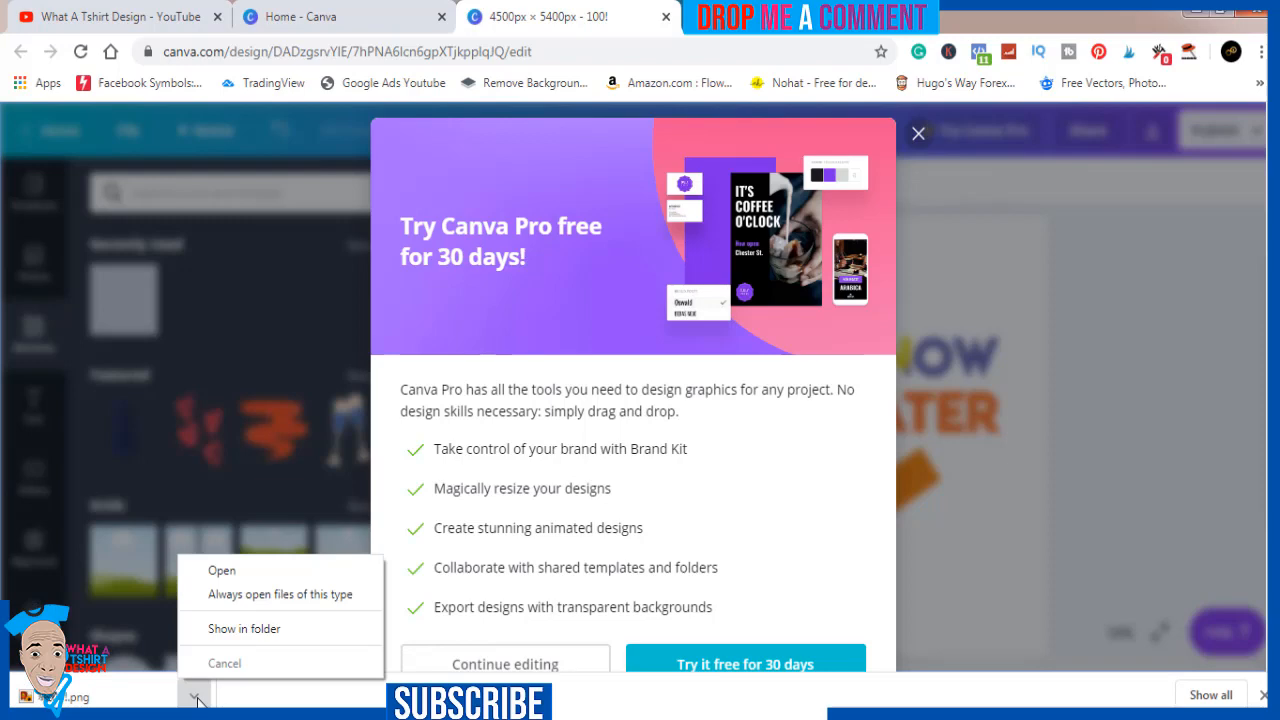
{"action": "left_click", "coordinate": [246, 628]}
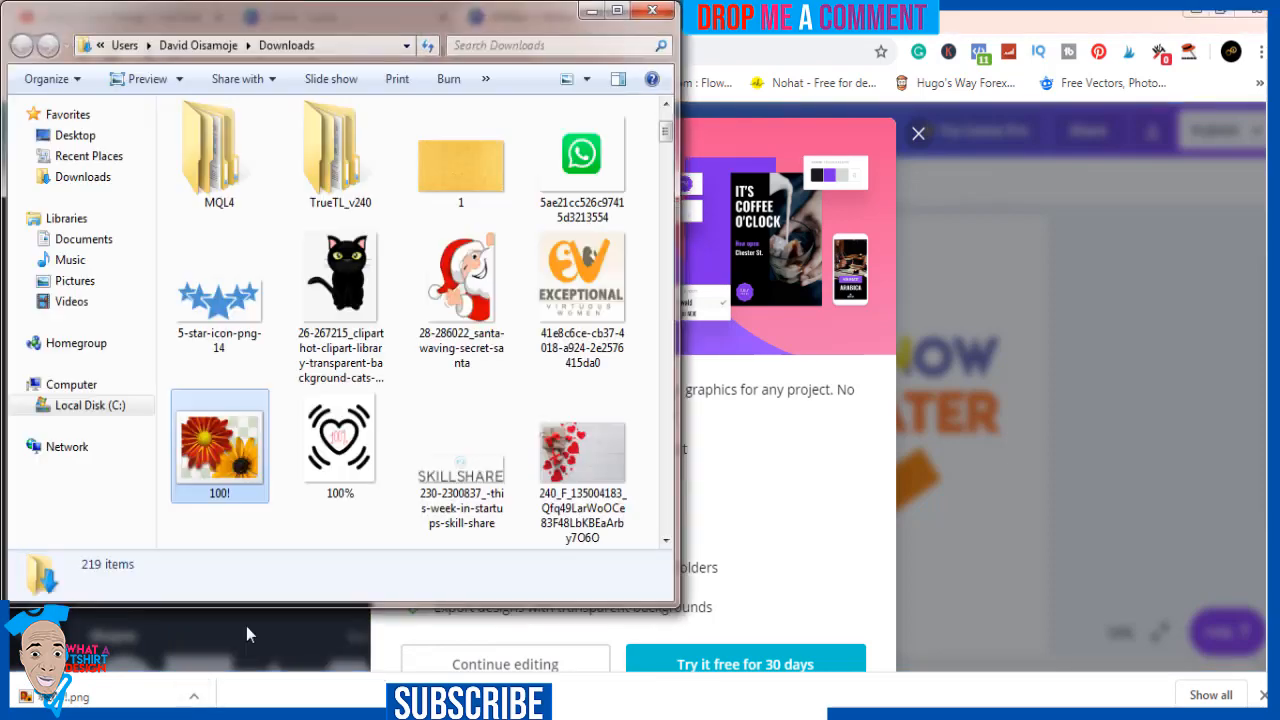
{"action": "double_click", "coordinate": [236, 428]}
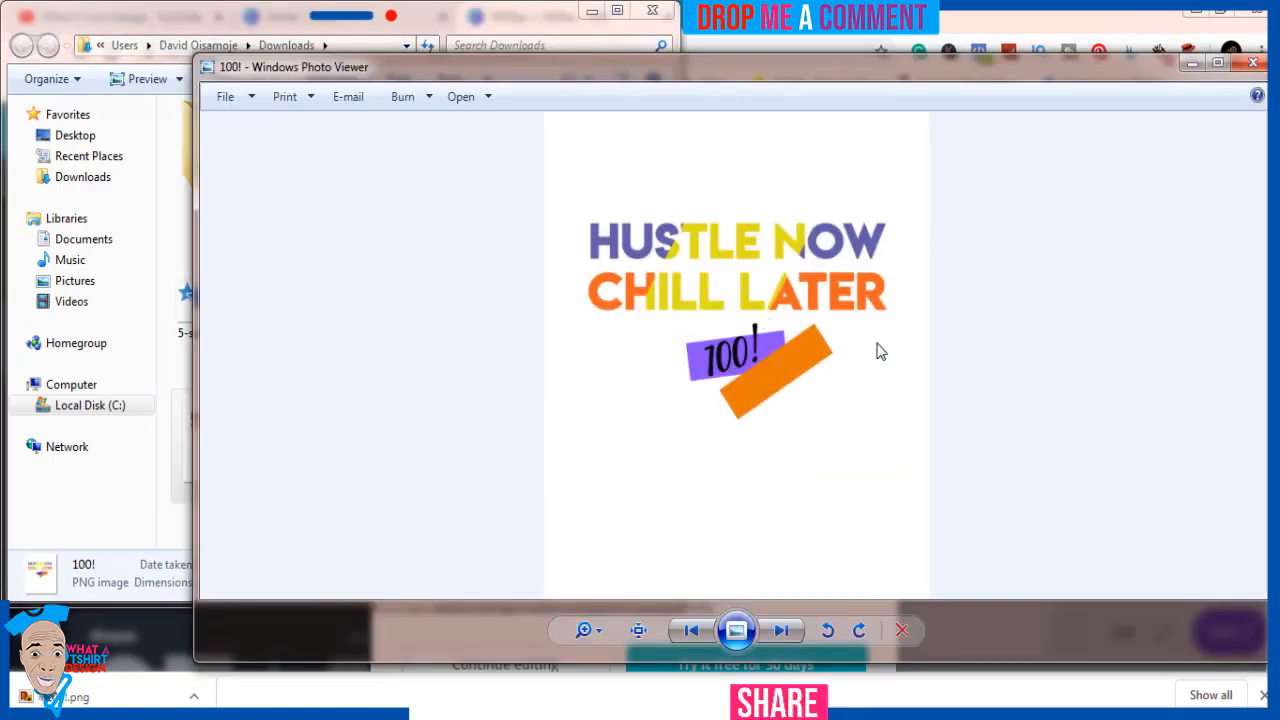
{"action": "left_click", "coordinate": [1252, 64]}
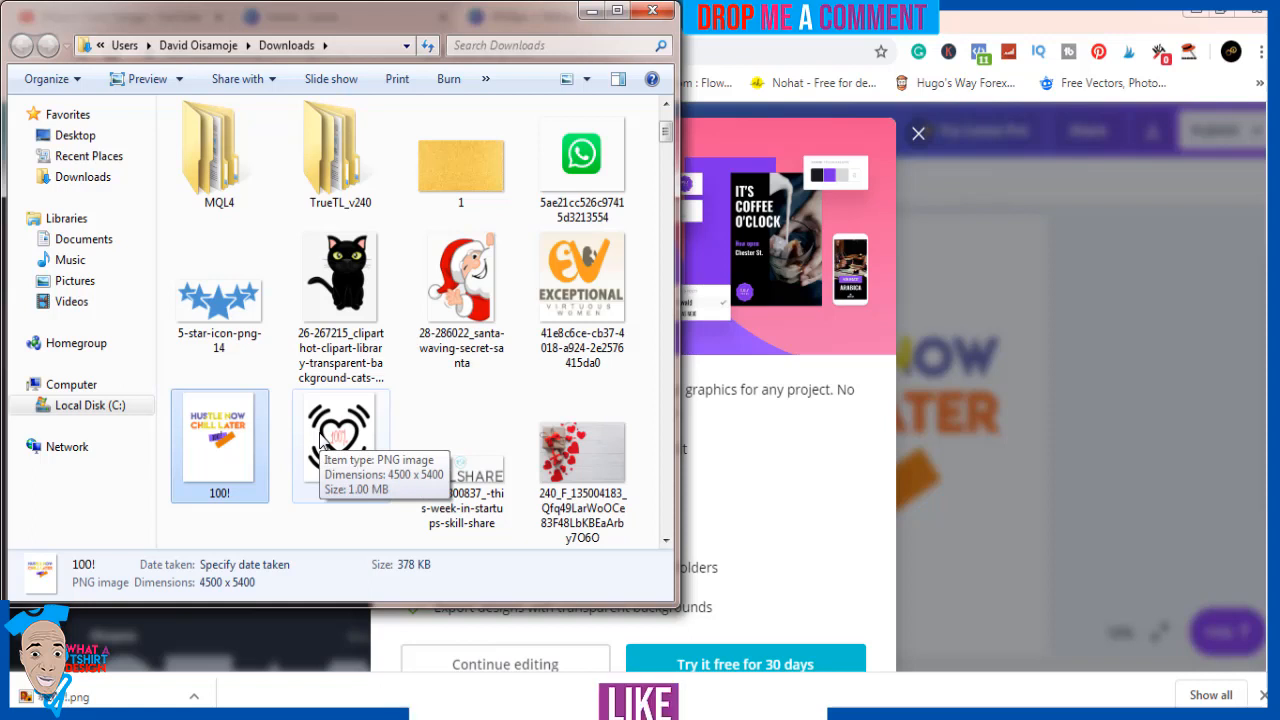
Open the downloaded 100! PNG in Photoshop
{"action": "right_click", "coordinate": [220, 447]}
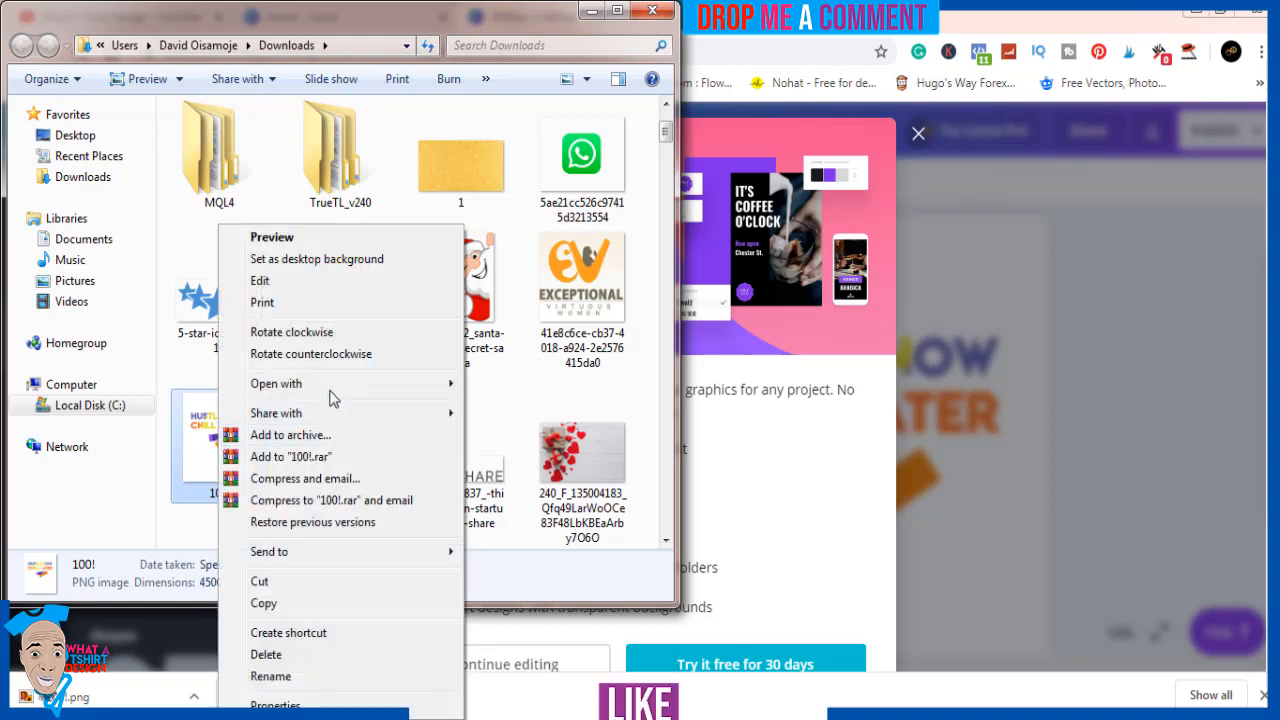
{"action": "mouse_move", "coordinate": [337, 393]}
{"action": "left_click", "coordinate": [485, 388]}
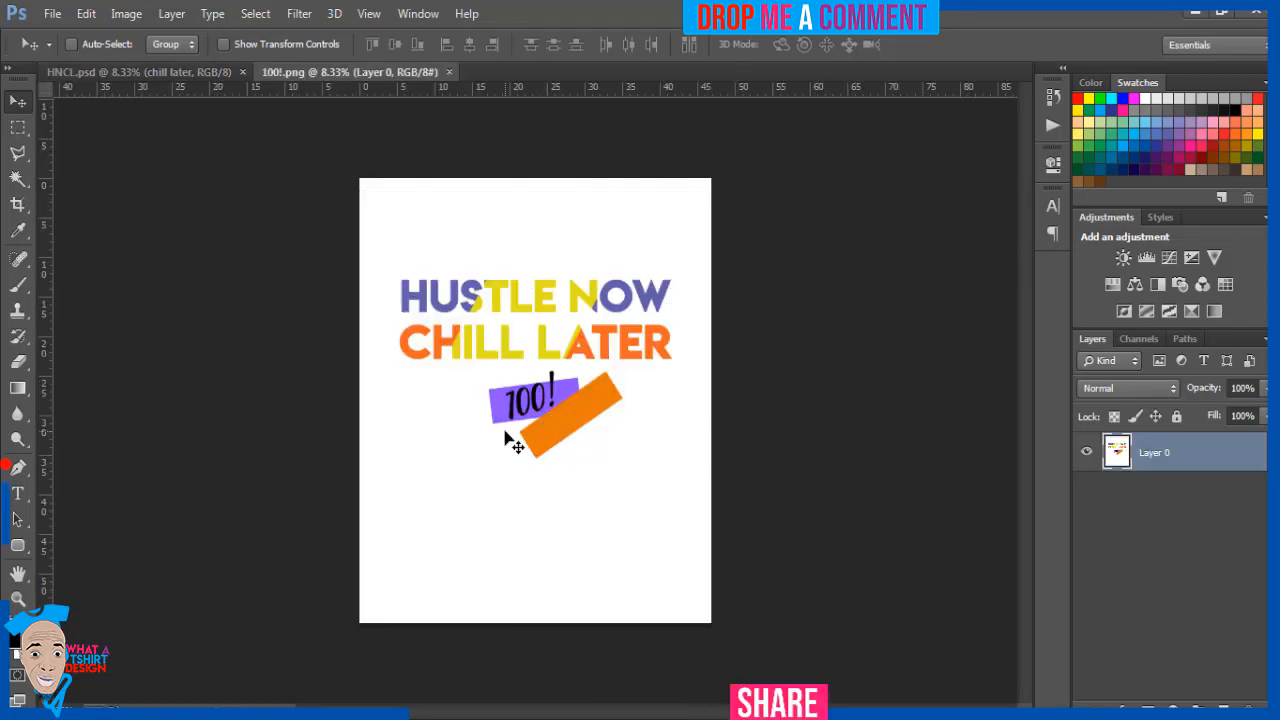
Inspect HNCL.psd by toggling the visibility of Rounded Rectangle 1 and Group 1, and return to the 100!.png document
{"action": "left_click", "coordinate": [160, 74]}
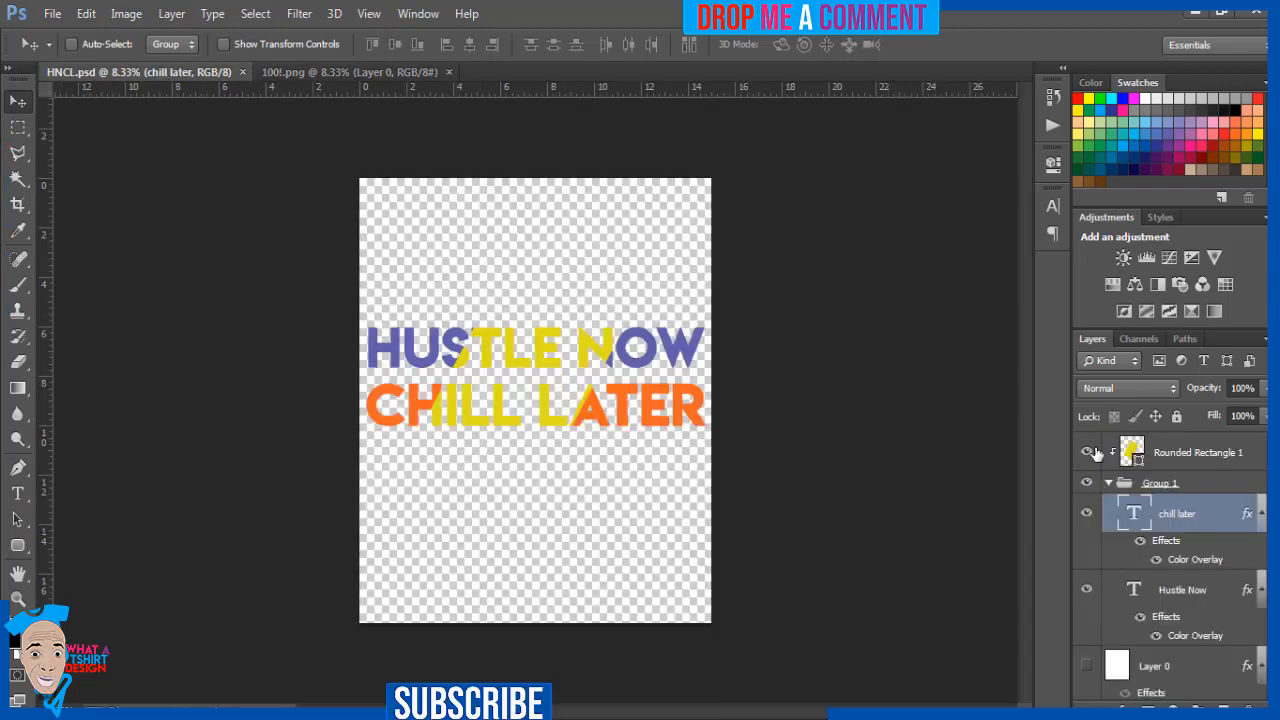
{"action": "left_click", "coordinate": [1087, 454]}
{"action": "left_click", "coordinate": [1087, 454]}
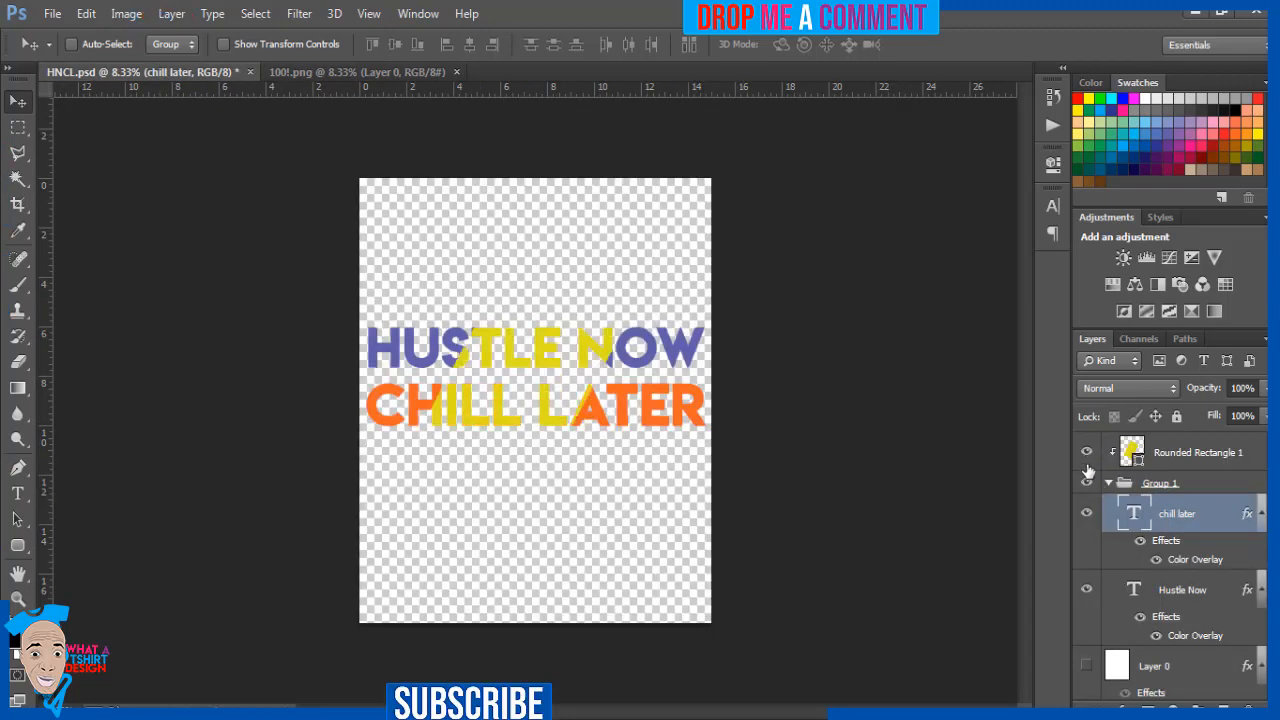
{"action": "left_click", "coordinate": [1087, 484]}
{"action": "left_click", "coordinate": [1087, 484]}
{"action": "left_click", "coordinate": [391, 72]}
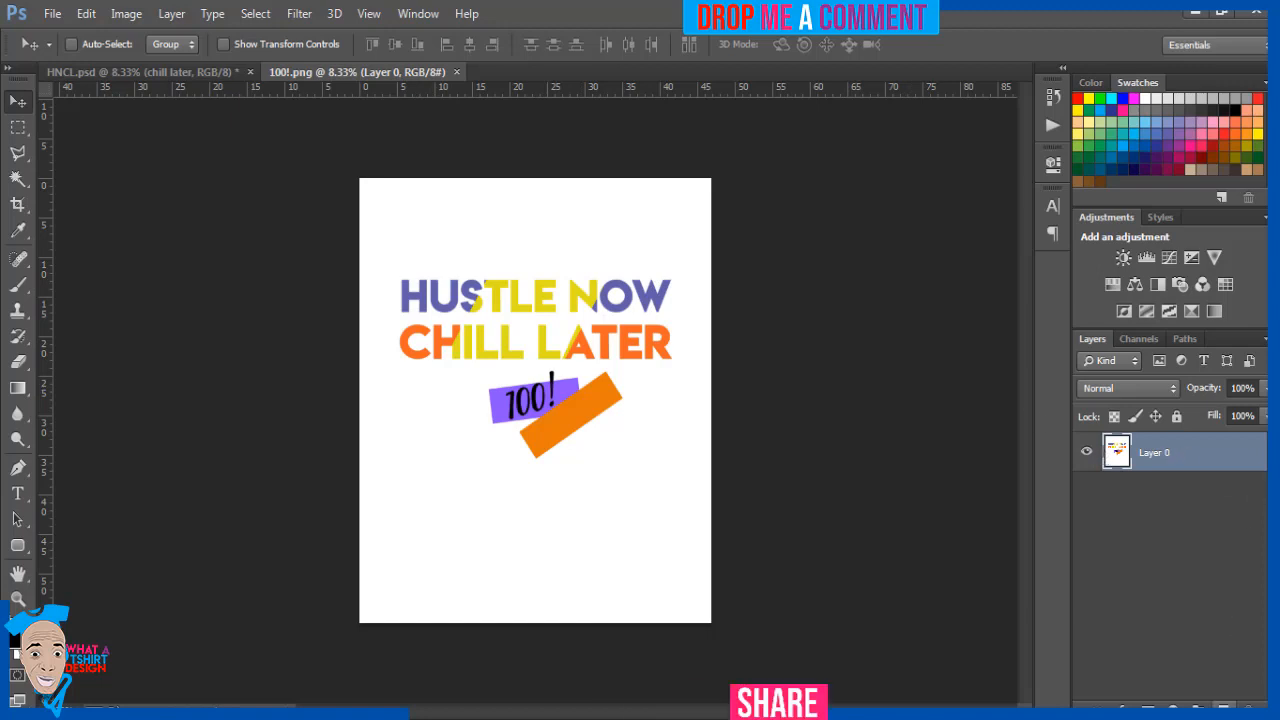
Add a new empty layer, and delete the white background of Layer 0 using a Magic Wand selection
{"action": "left_click", "coordinate": [1222, 706]}
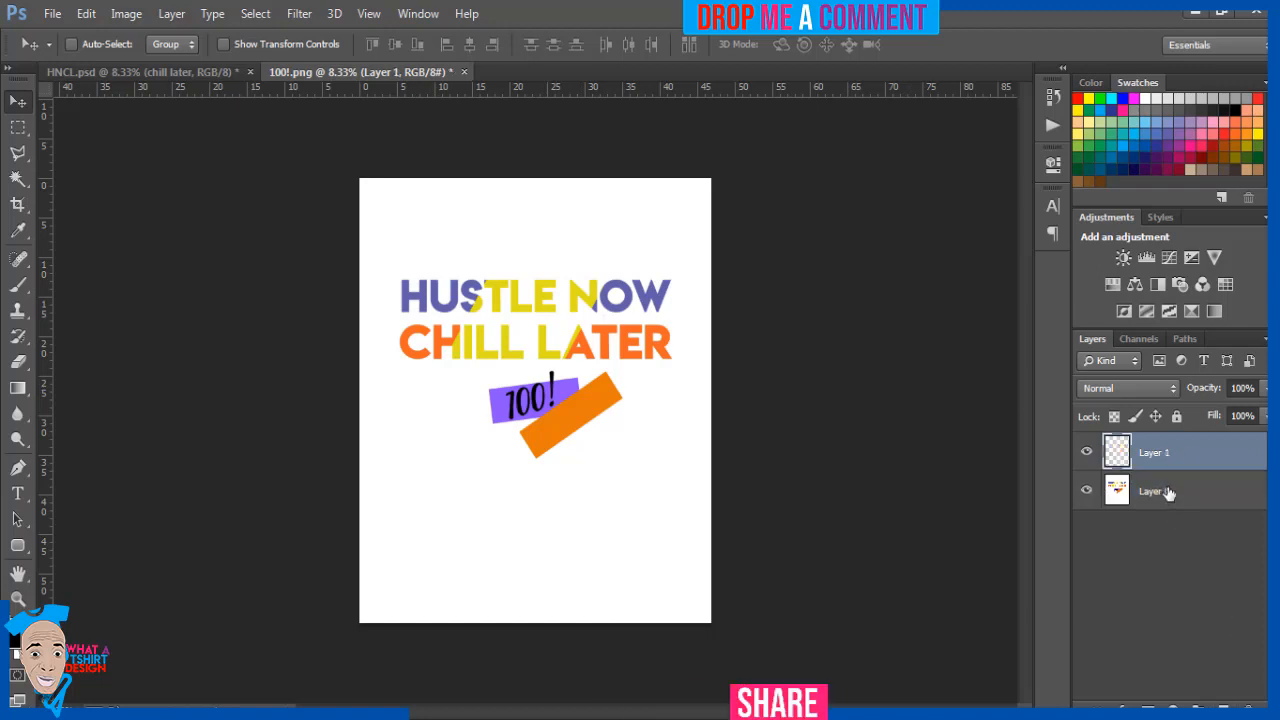
{"action": "left_click", "coordinate": [1168, 492]}
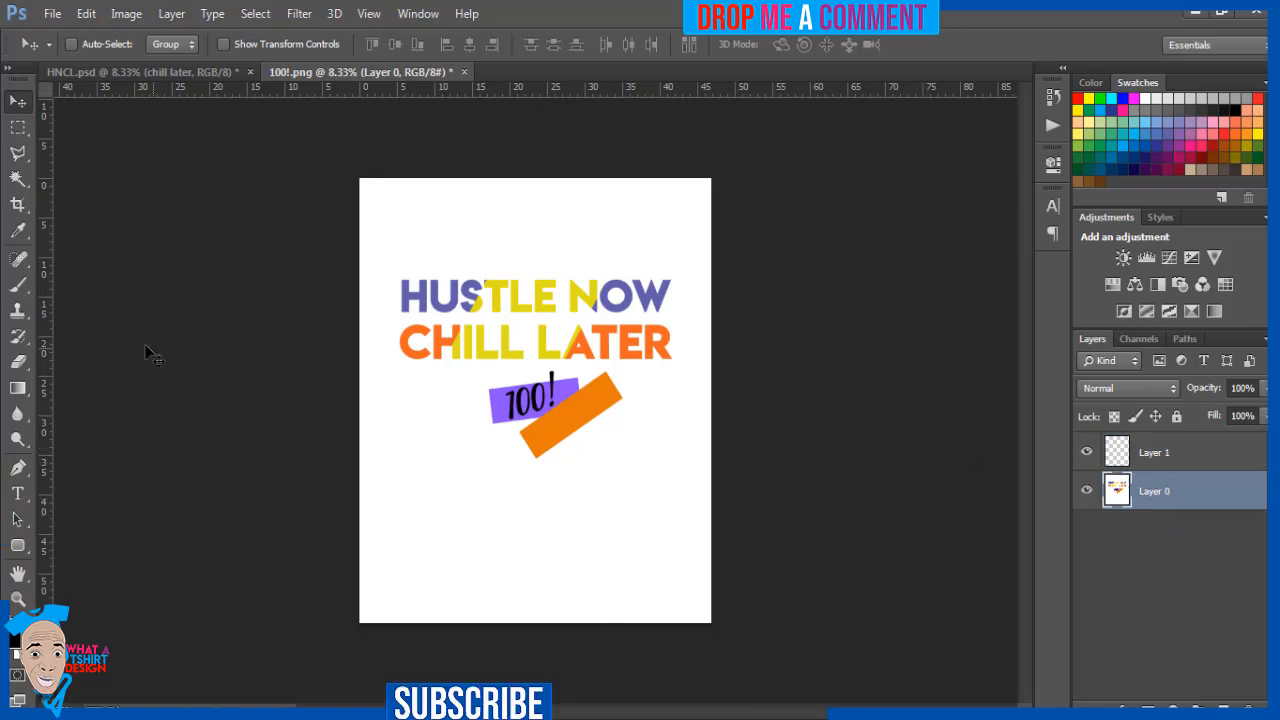
{"action": "left_click", "coordinate": [16, 180]}
{"action": "left_click", "coordinate": [459, 210]}
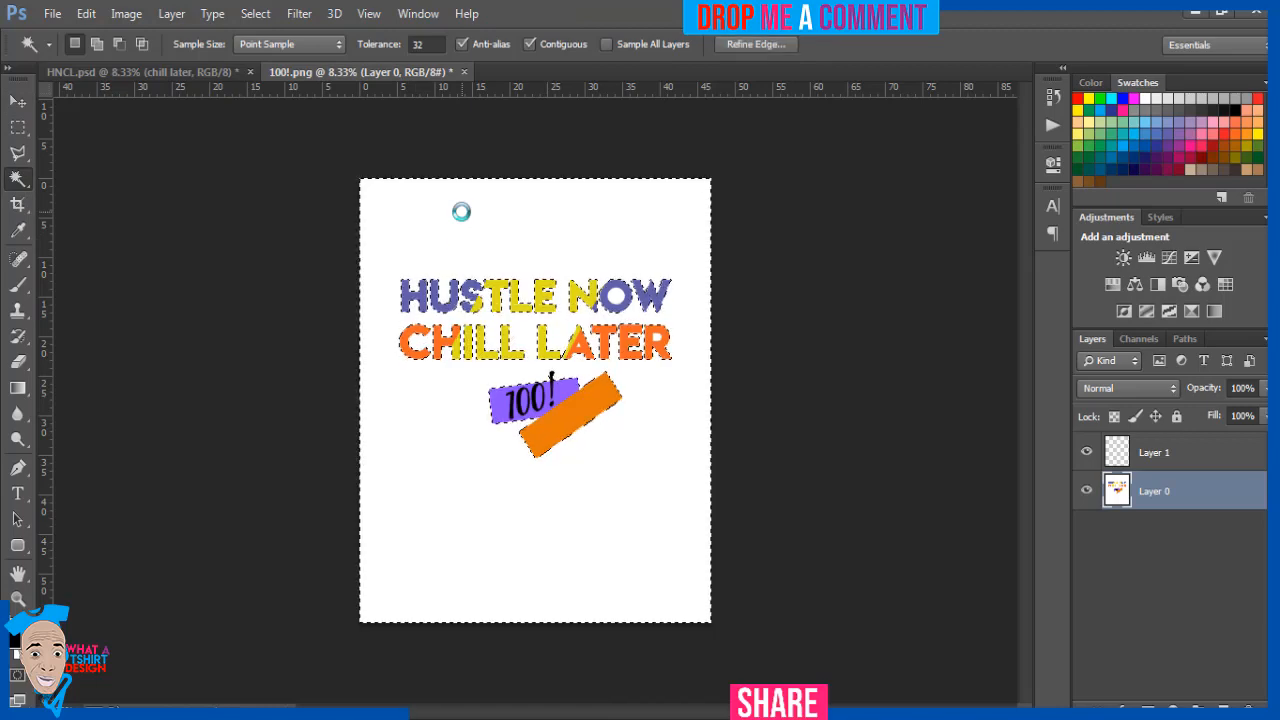
{"action": "key", "text": "Delete"}
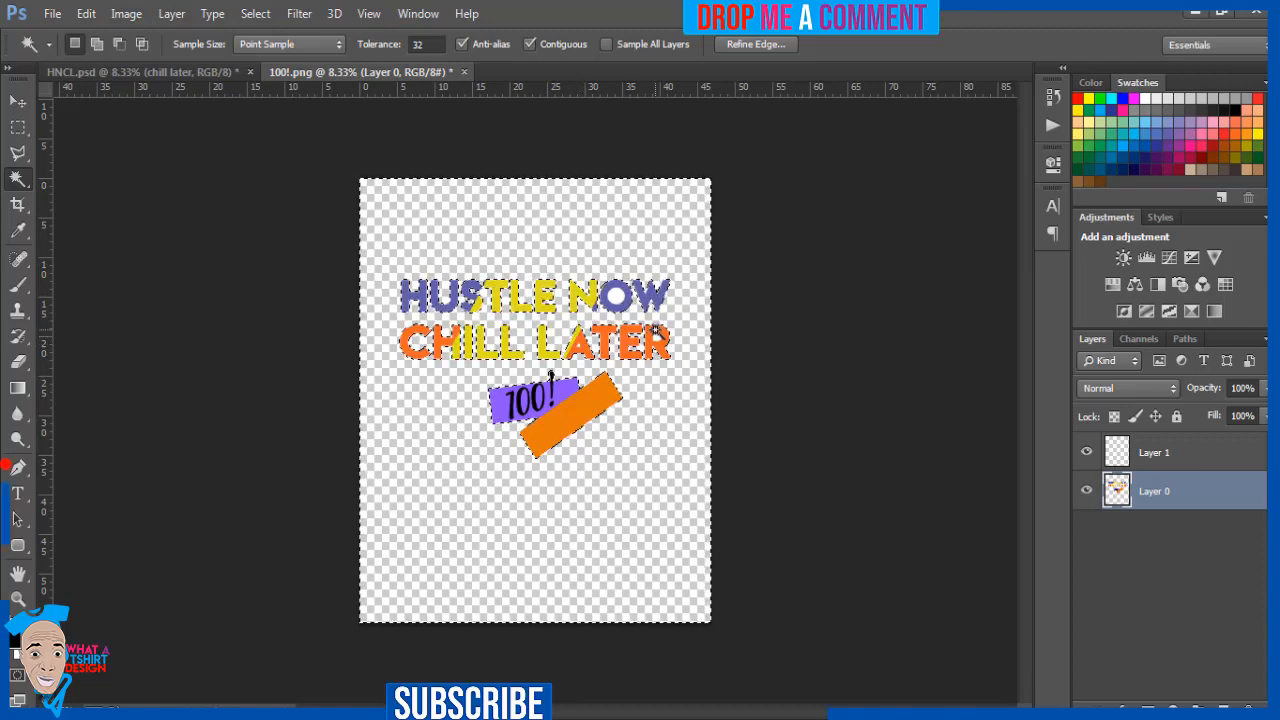
{"action": "key", "text": "ctrl+d"}
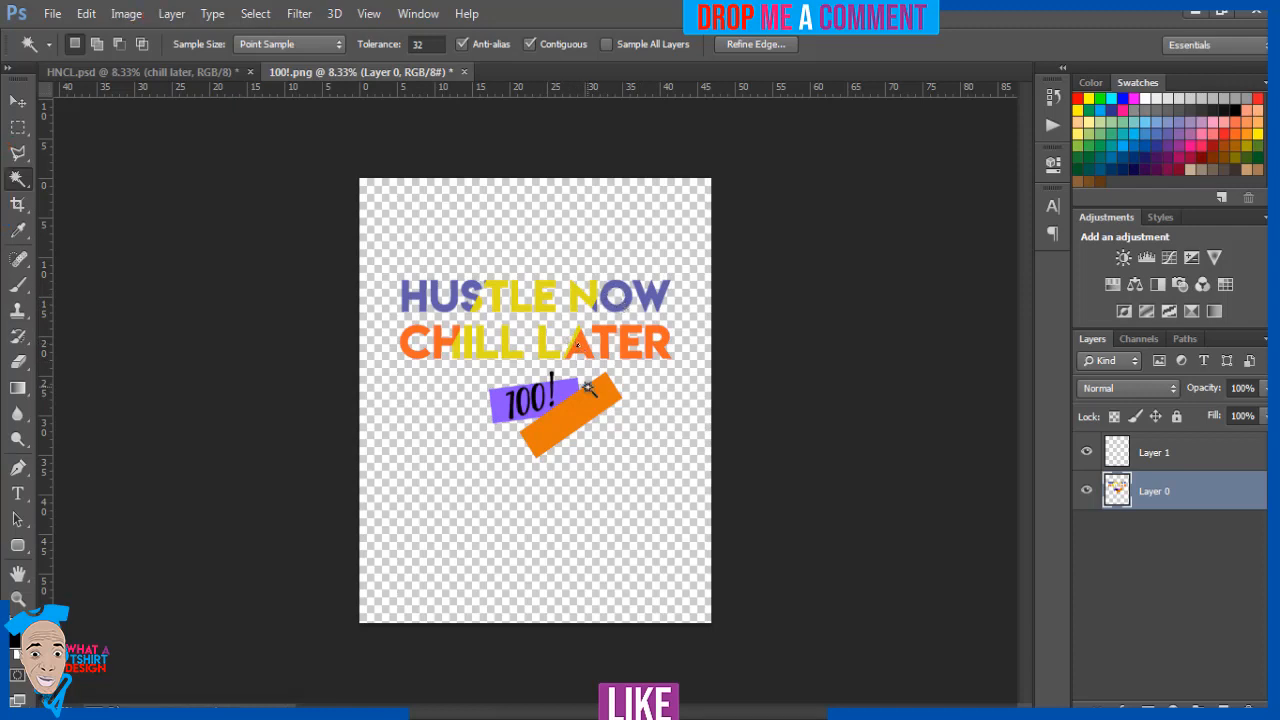
Move the Layer 0 artwork straight down so it sits around the vertical middle of the canvas
{"action": "left_click", "coordinate": [656, 335]}
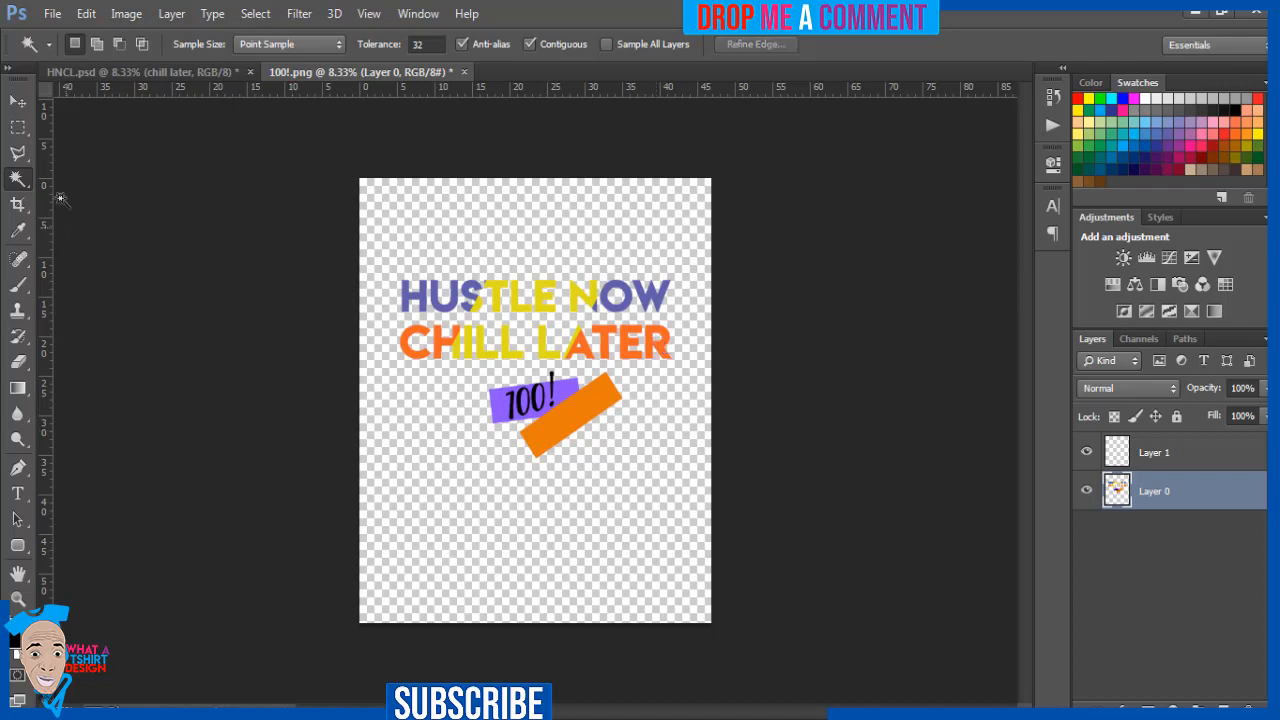
{"action": "left_click", "coordinate": [20, 104]}
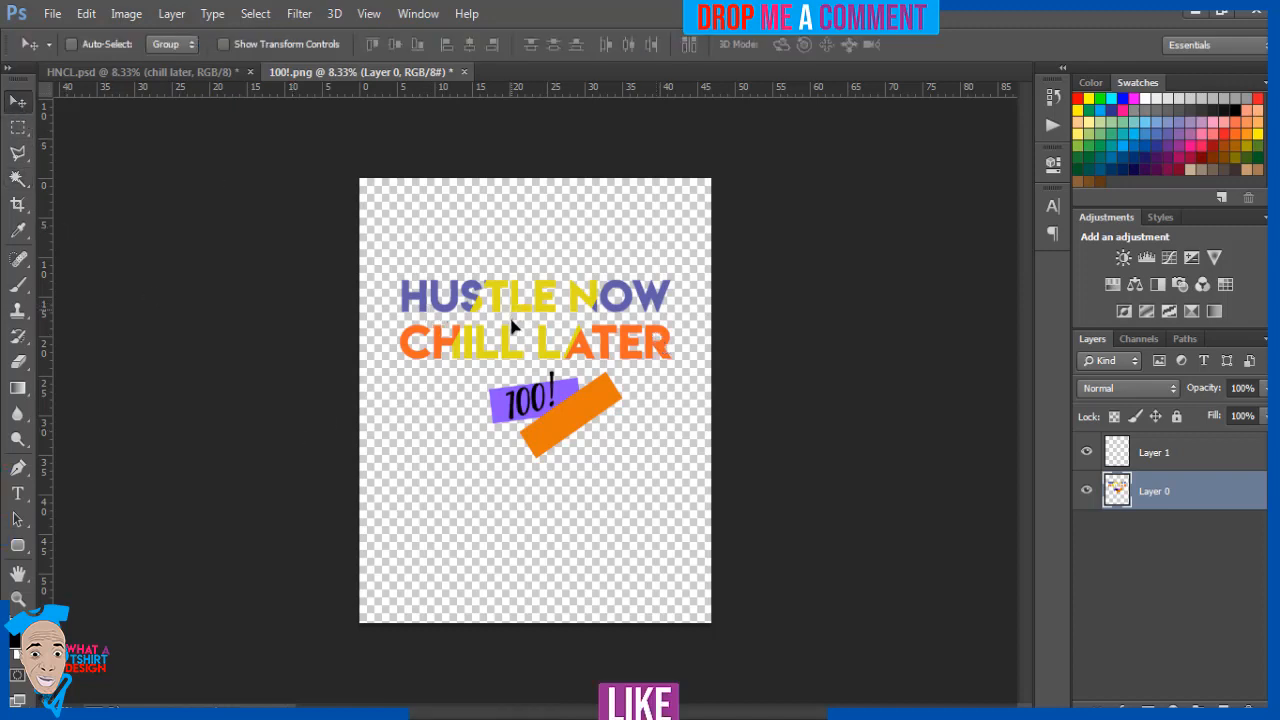
{"action": "left_click_drag", "start_coordinate": [510, 310], "coordinate": [511, 350]}
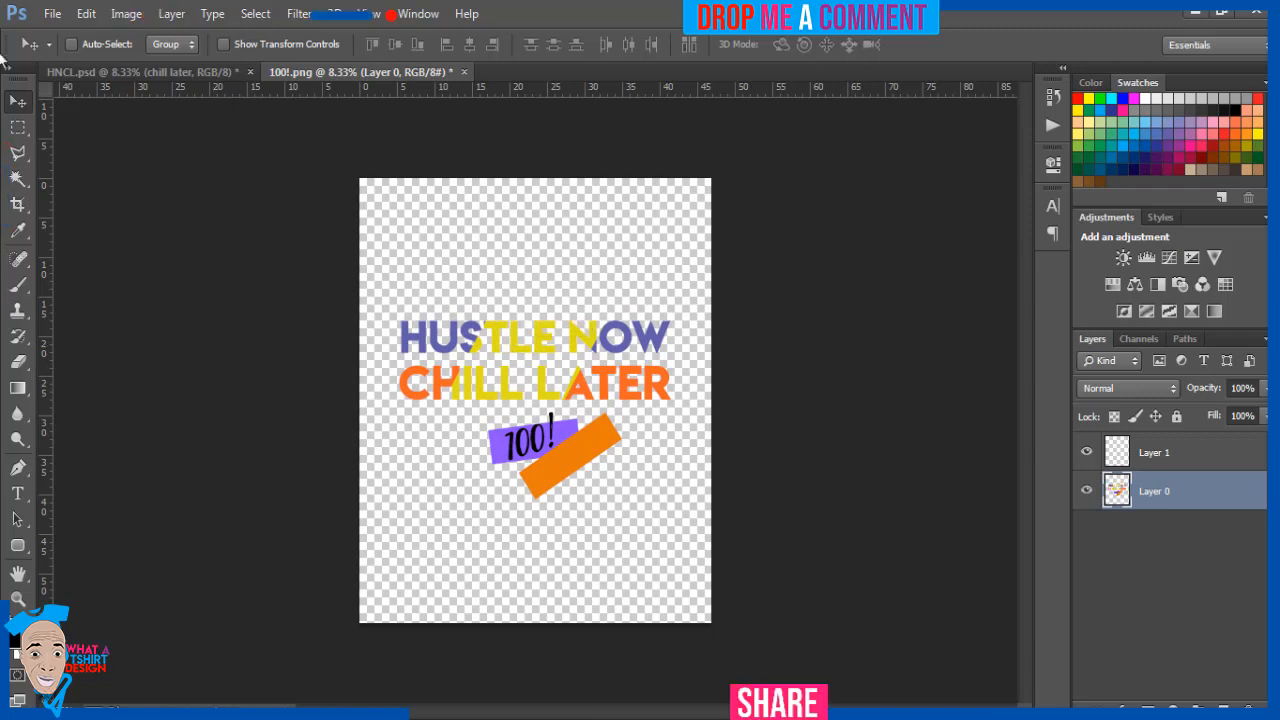
Save the transparent design as a PNG named HNCL in the Pictures library, replacing the existing file and keeping Smallest / Slow compression without interlacing
{"action": "left_click", "coordinate": [55, 15]}
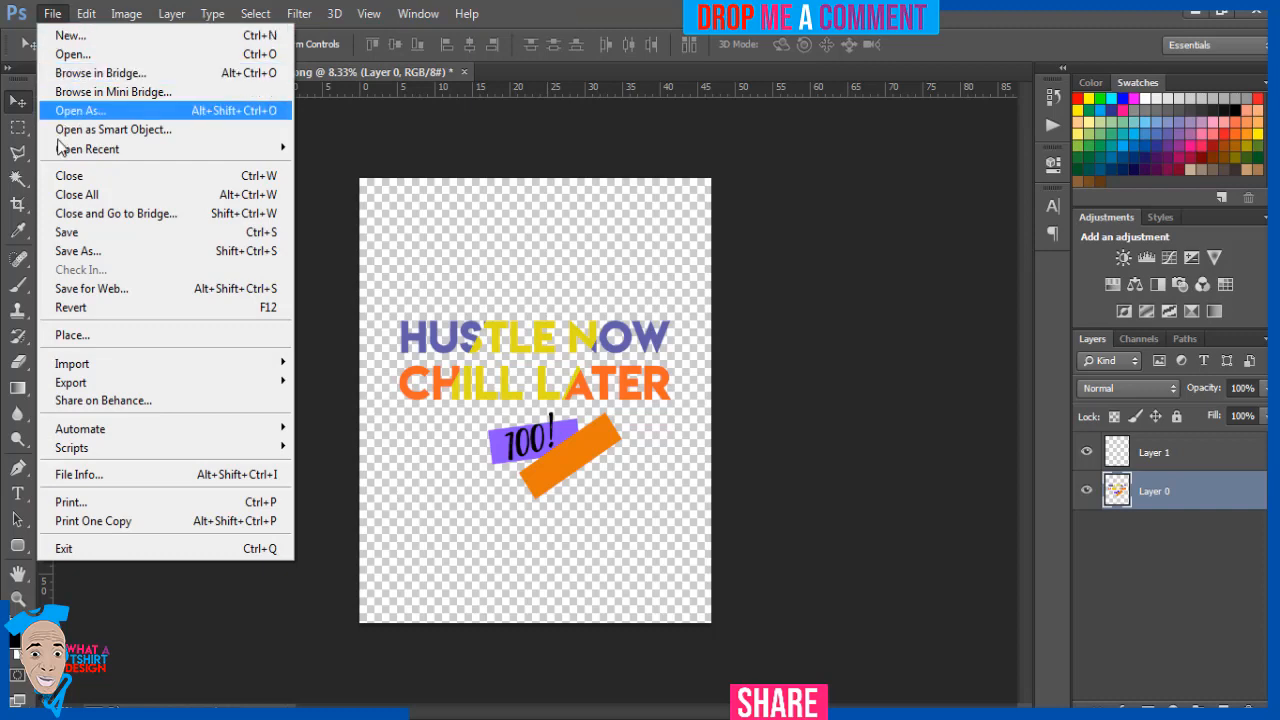
{"action": "left_click", "coordinate": [74, 257]}
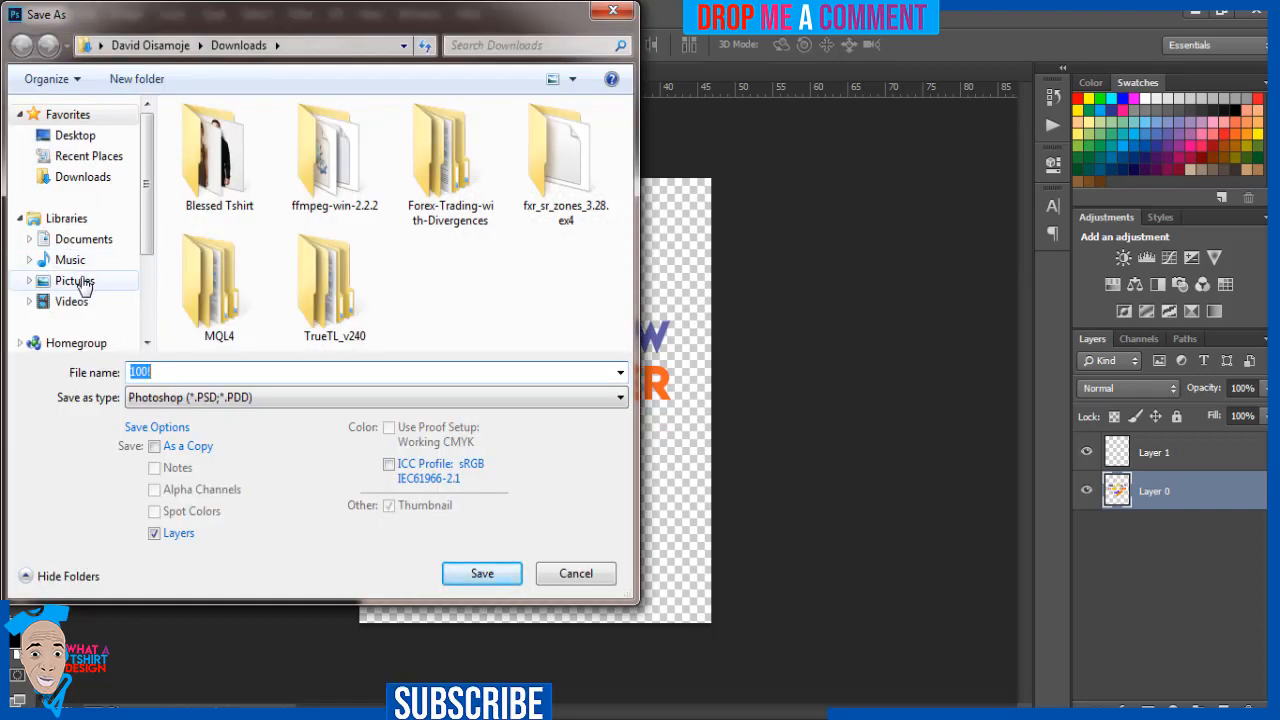
{"action": "left_click", "coordinate": [83, 283]}
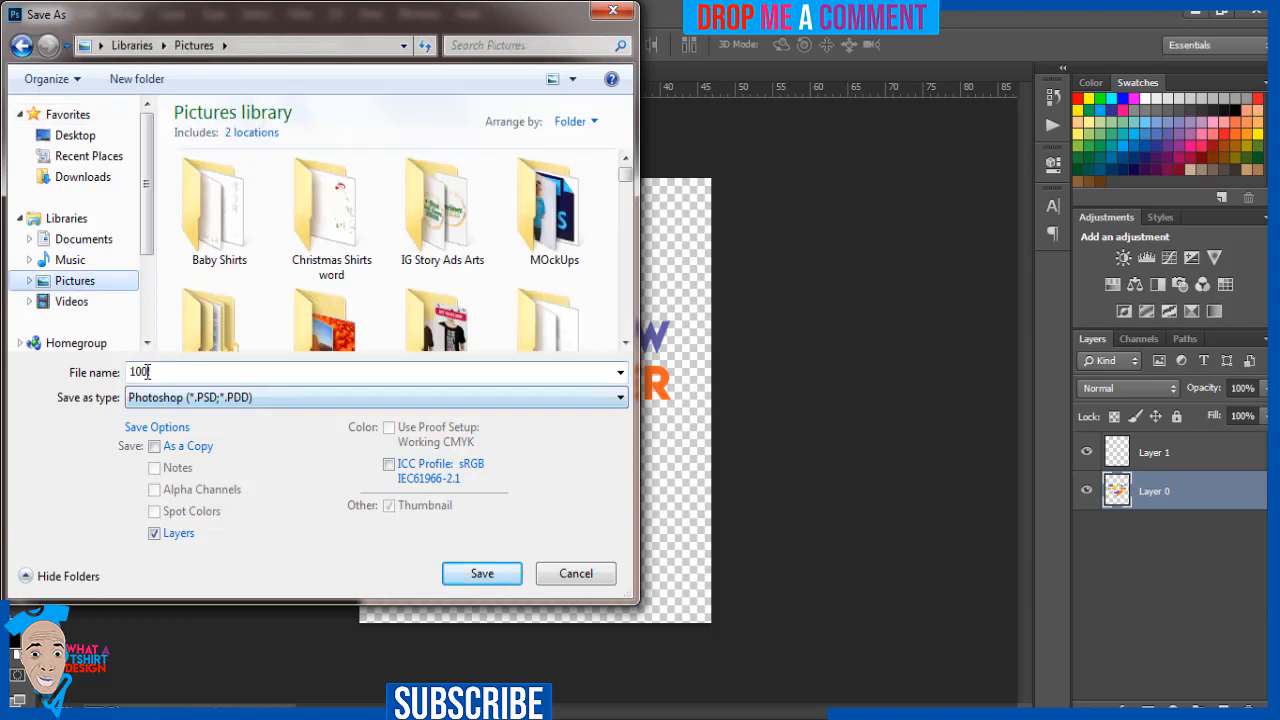
{"action": "left_click", "coordinate": [147, 372]}
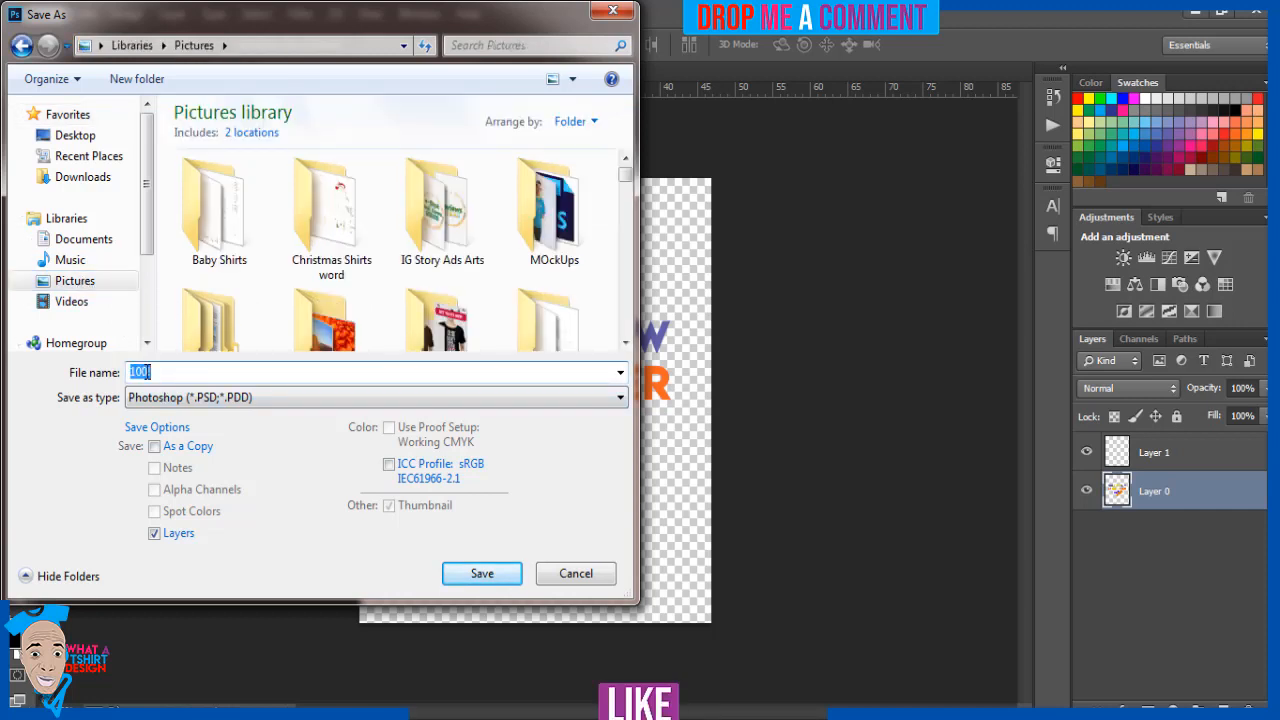
{"action": "type", "text": "h"}
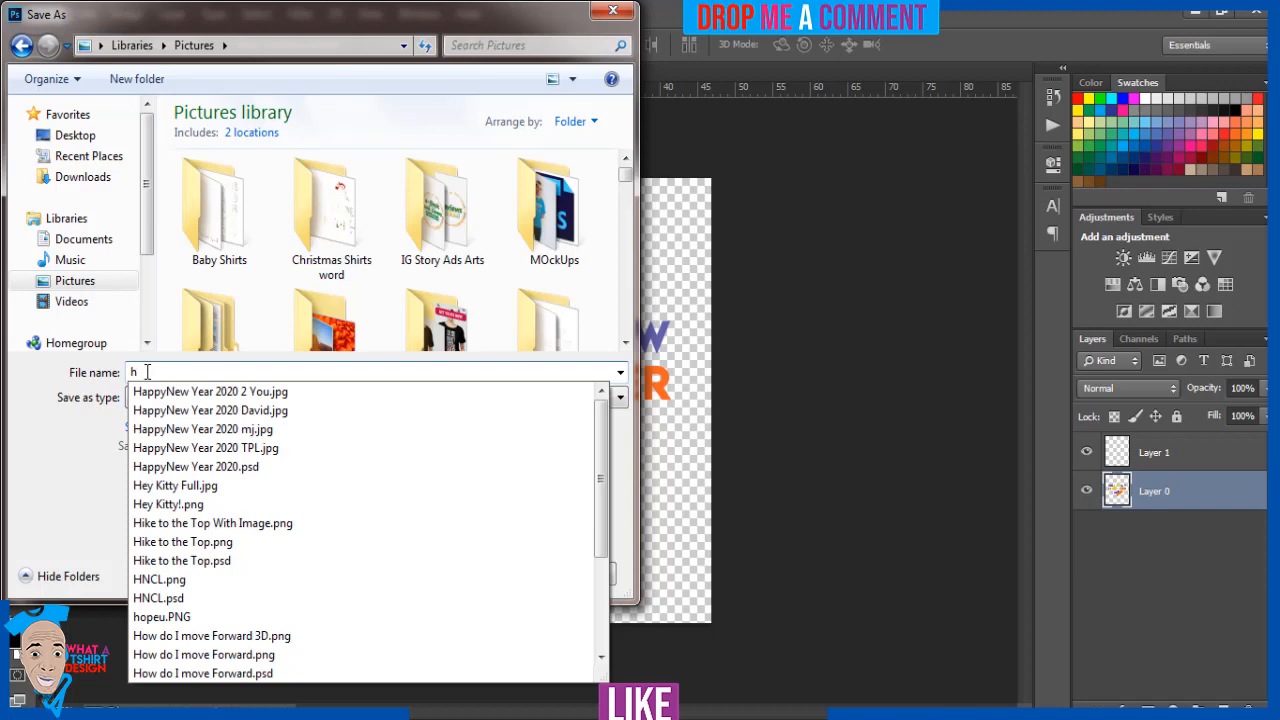
{"action": "type", "text": "n"}
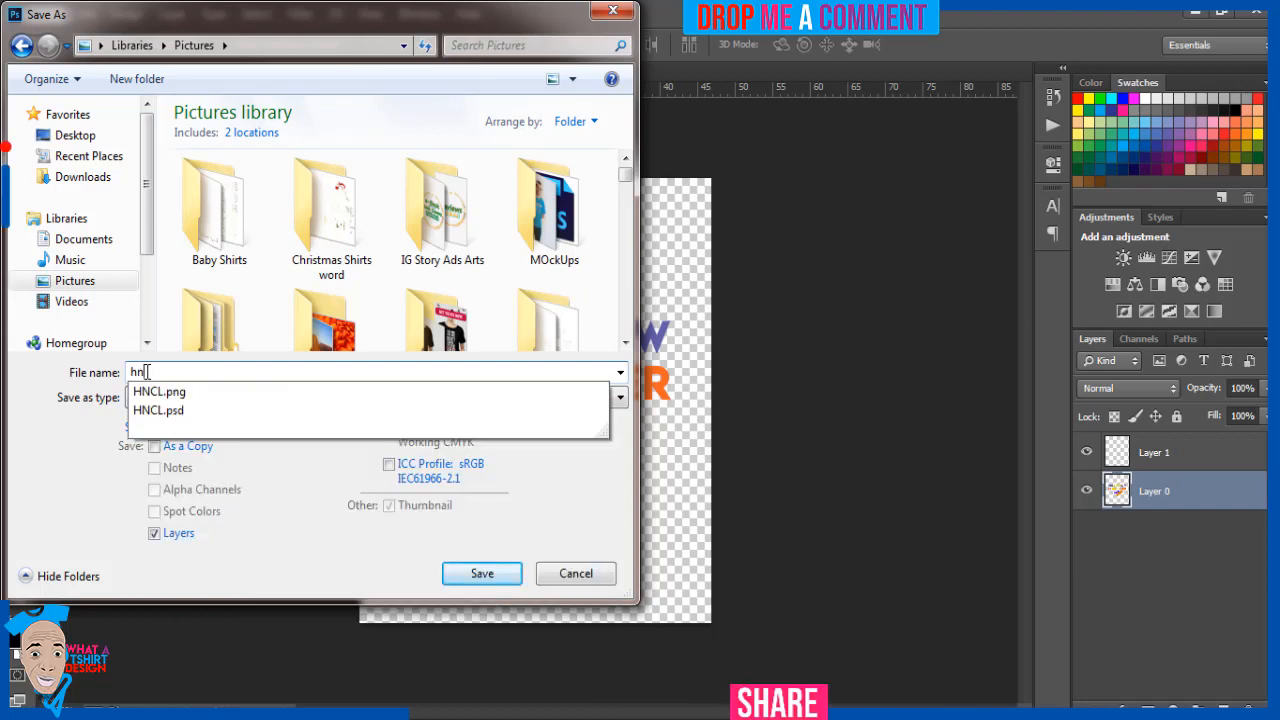
{"action": "key", "text": "Down"}
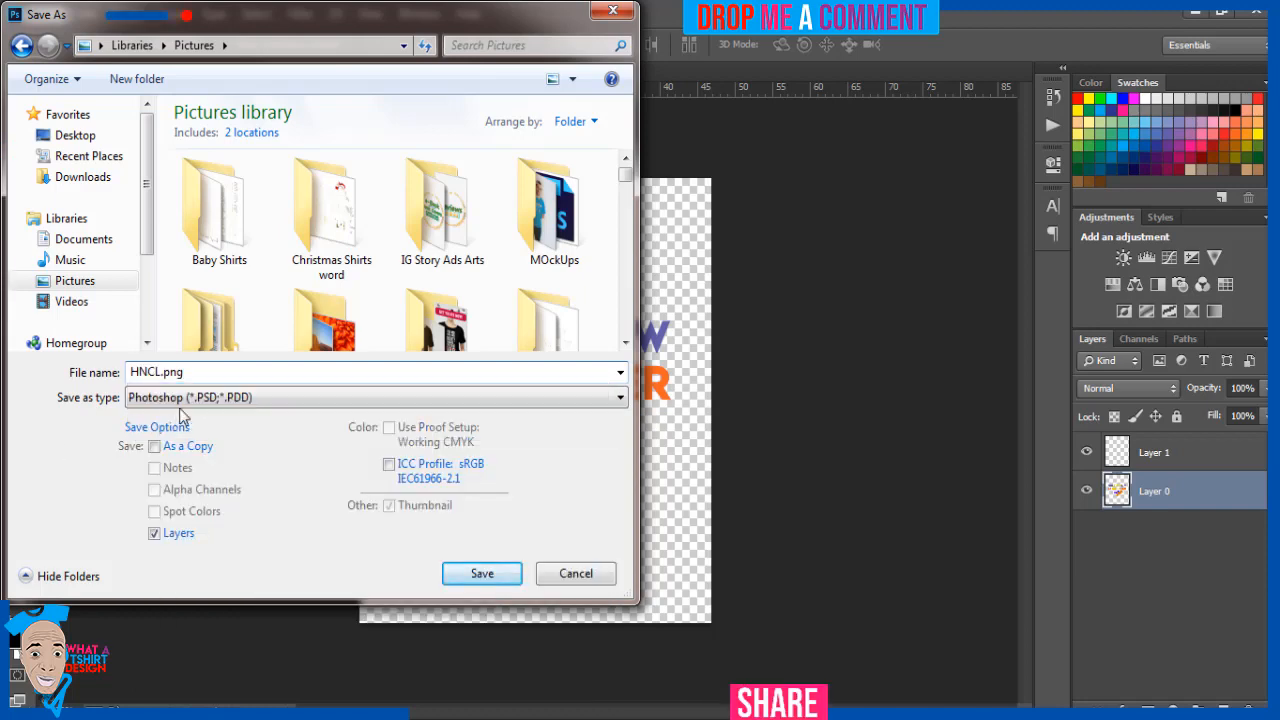
{"action": "left_click", "coordinate": [186, 398]}
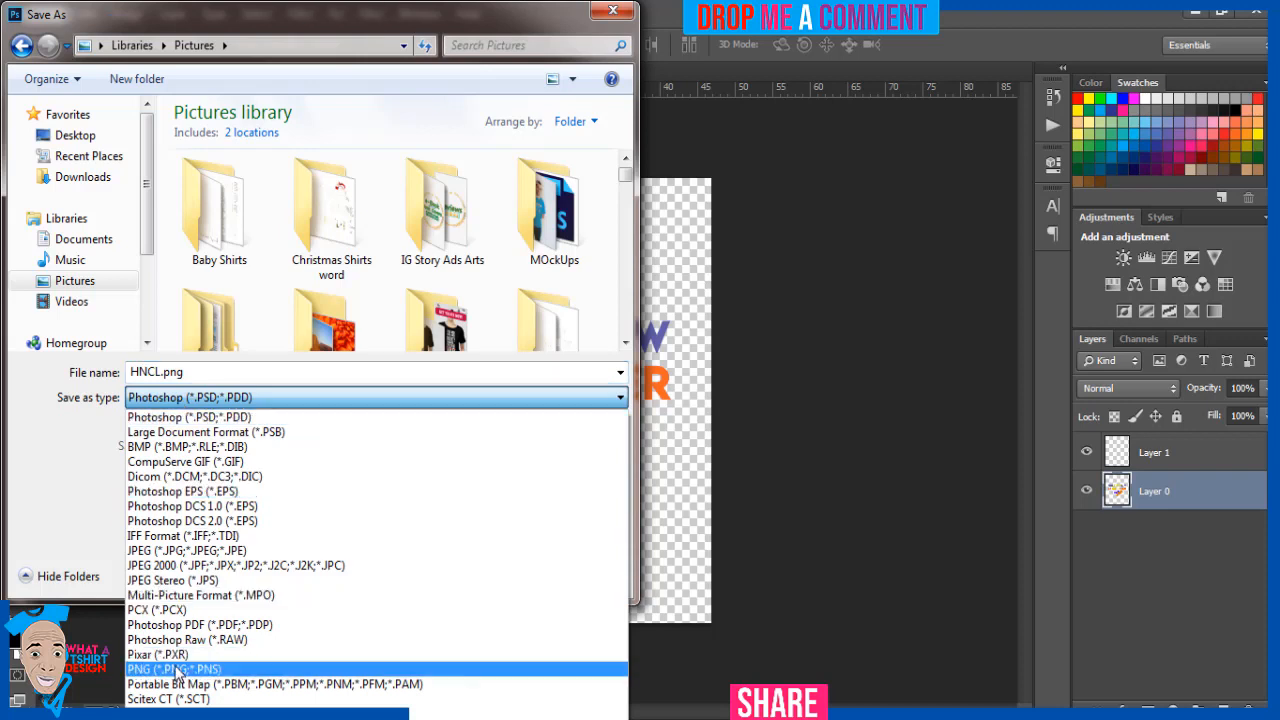
{"action": "left_click", "coordinate": [400, 669]}
{"action": "left_click", "coordinate": [480, 574]}
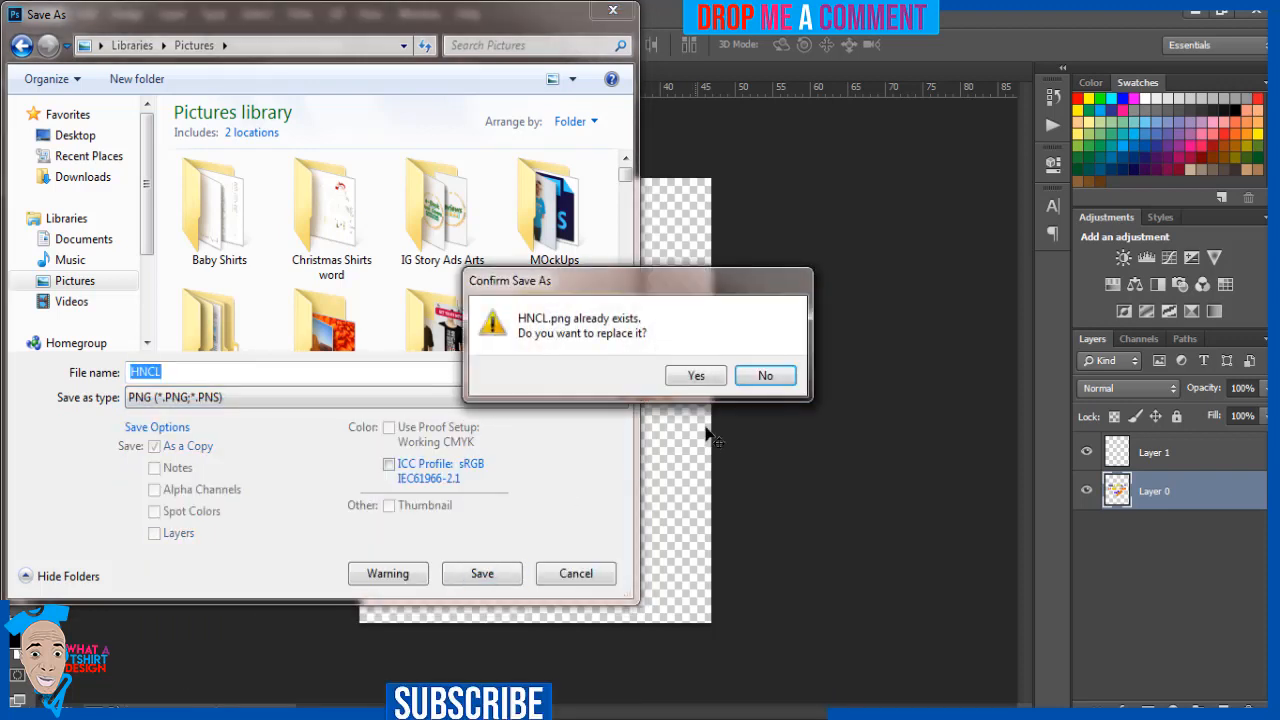
{"action": "left_click", "coordinate": [690, 376]}
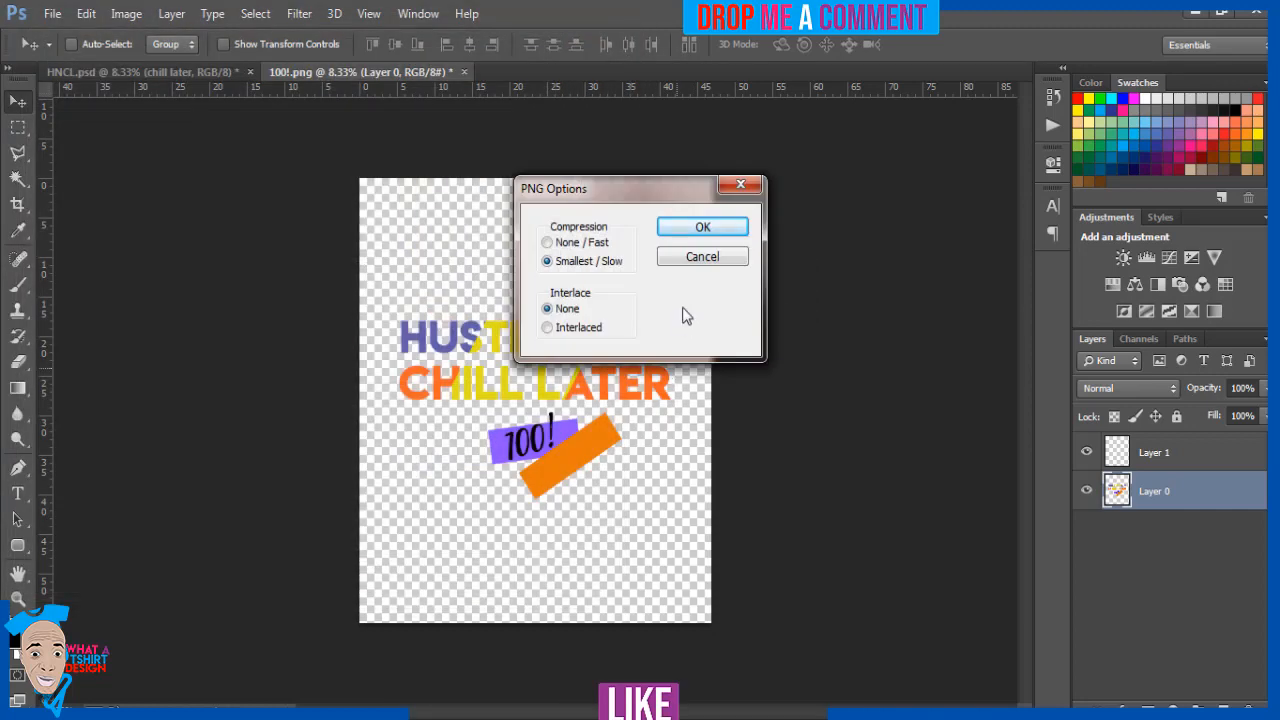
{"action": "left_click", "coordinate": [704, 226]}
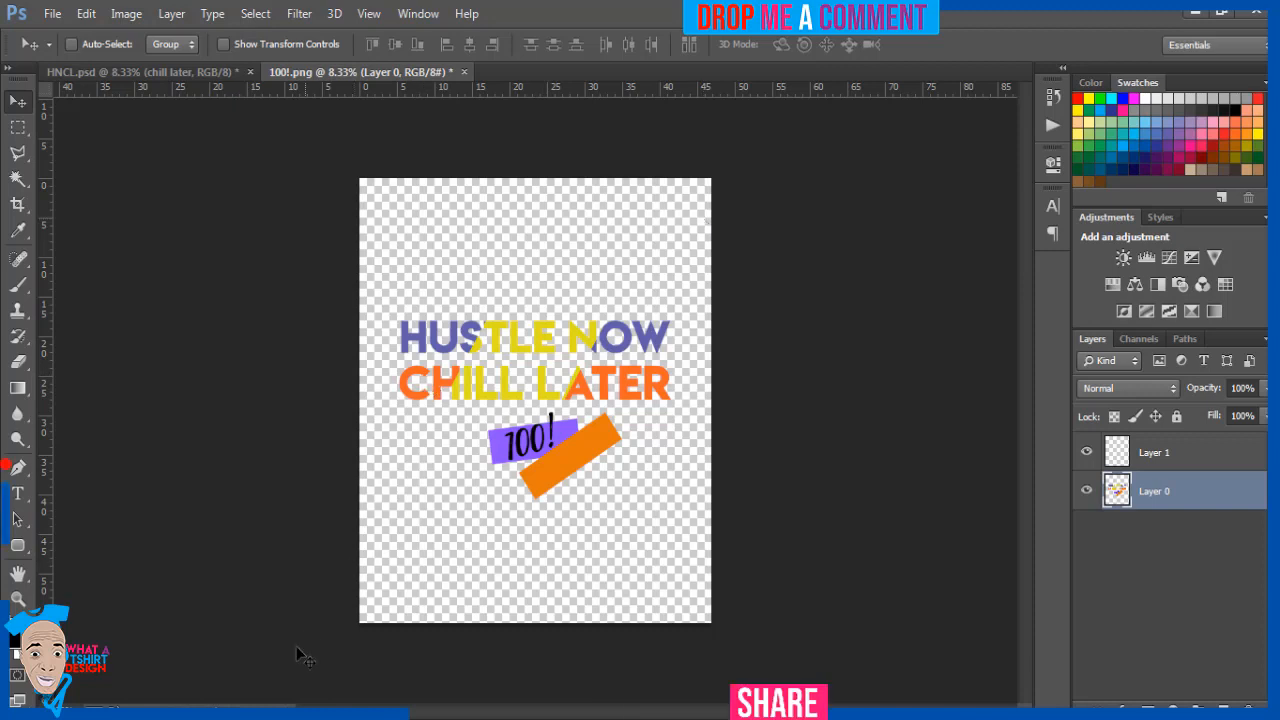
Open the Female Tshirt MockUp PSD from the MOckUps folder in Pictures and hide its Freepik credits group
{"action": "key", "text": "alt+Tab"}
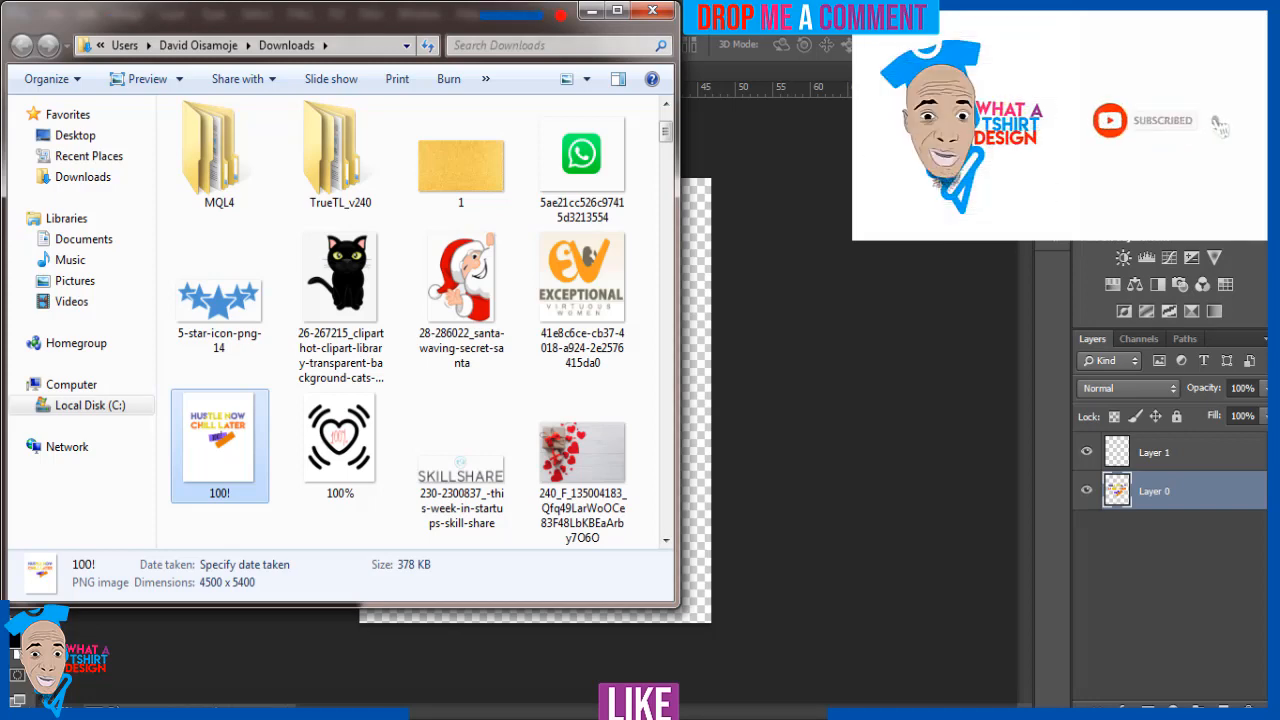
{"action": "left_click", "coordinate": [72, 282]}
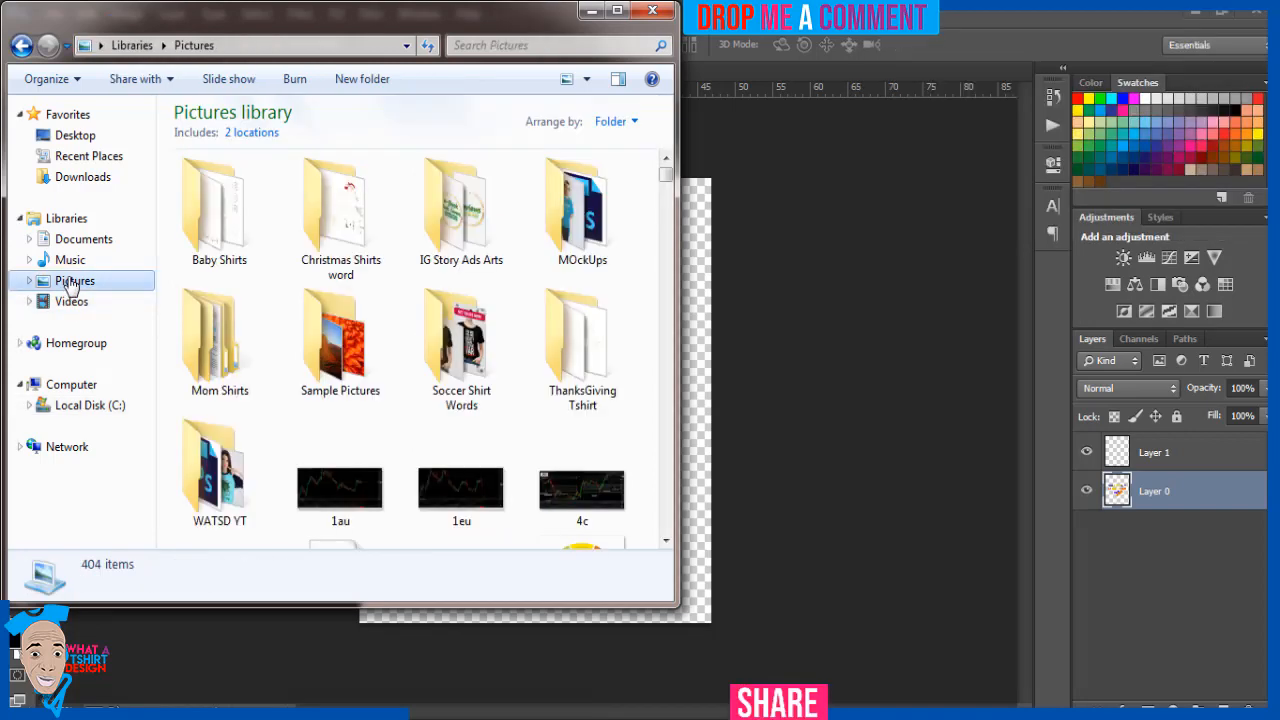
{"action": "double_click", "coordinate": [560, 256]}
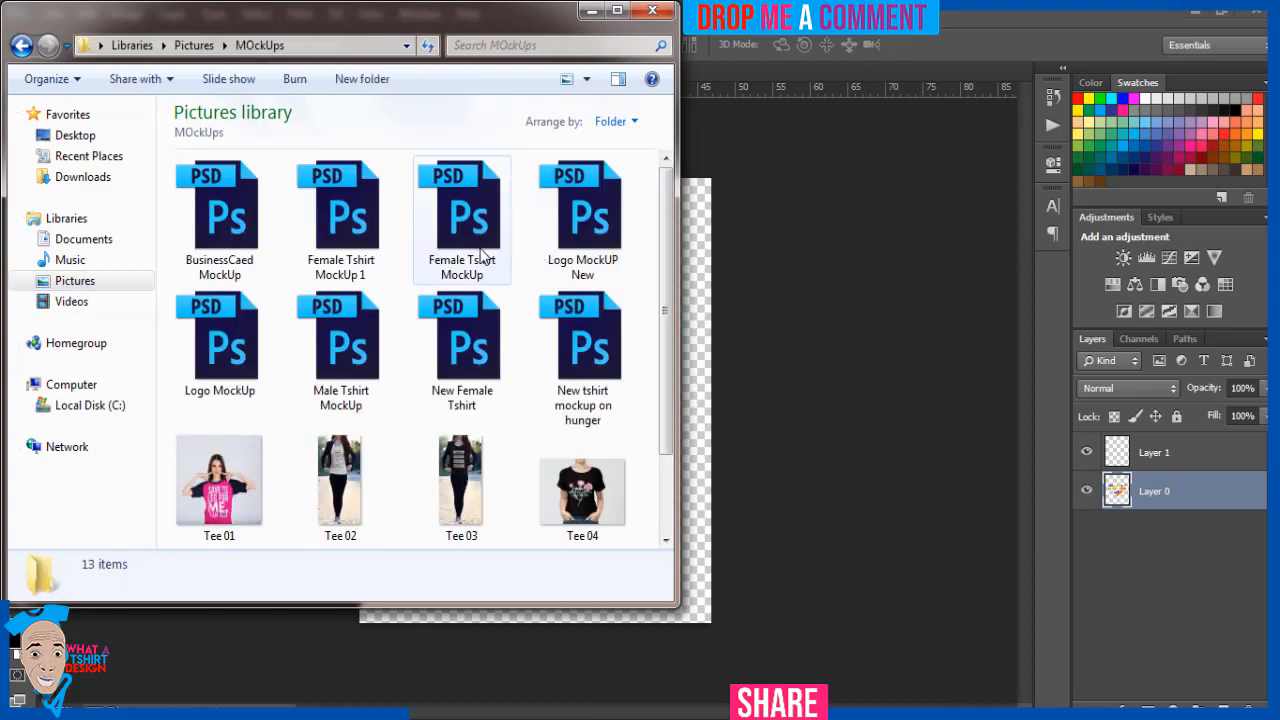
{"action": "double_click", "coordinate": [468, 250]}
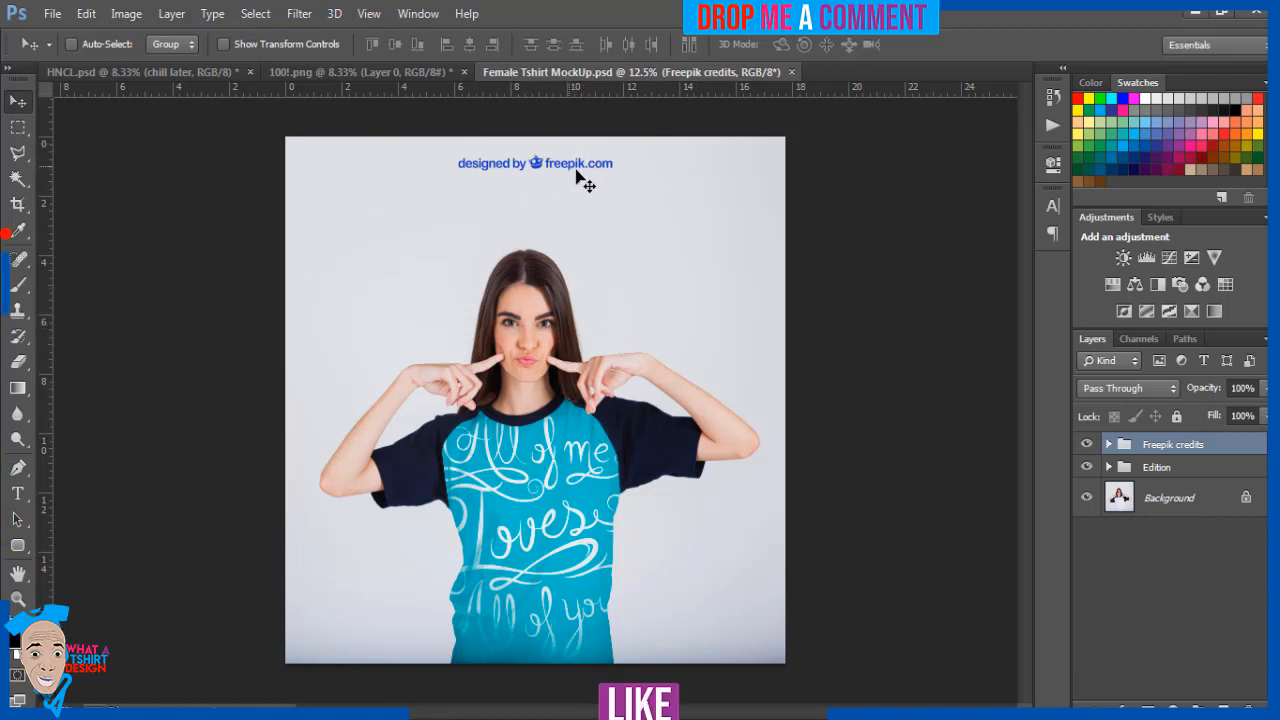
{"action": "left_click", "coordinate": [1087, 445]}
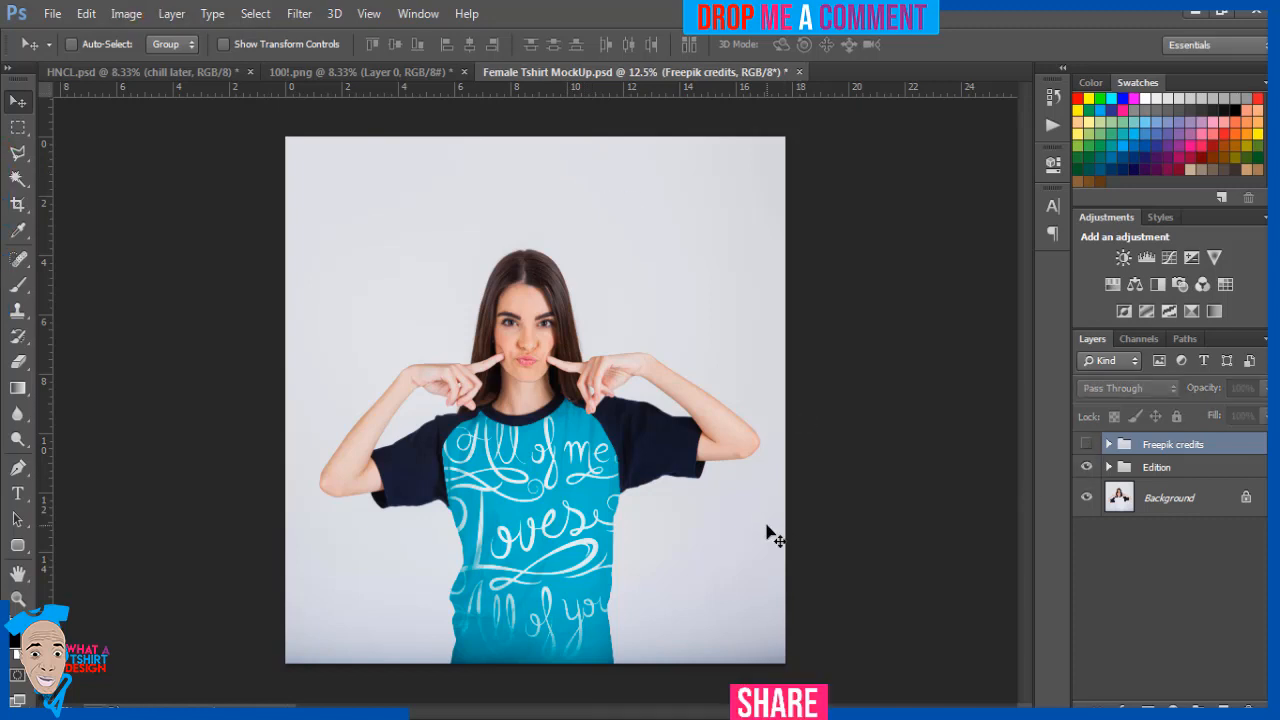
Open the mockup's "Design here" smart object for editing and delete its "Your design" layer
{"action": "right_click", "coordinate": [555, 518]}
{"action": "left_click", "coordinate": [609, 408]}
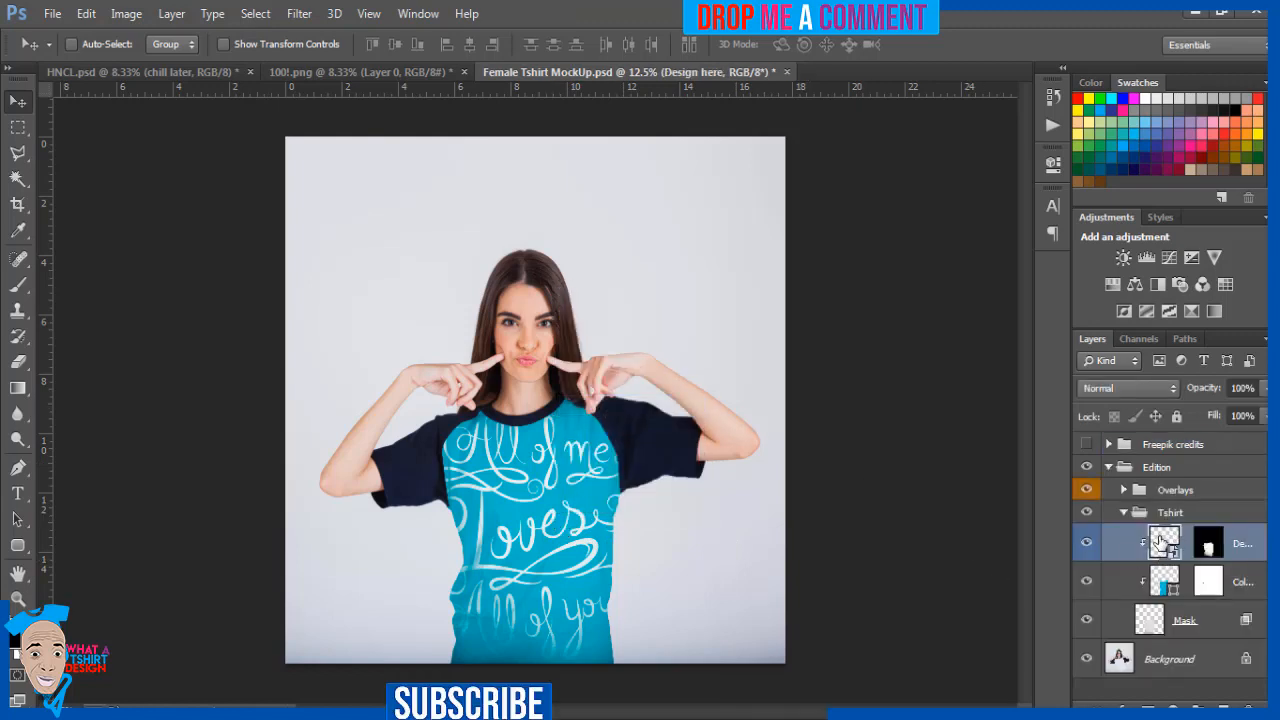
{"action": "double_click", "coordinate": [1160, 541]}
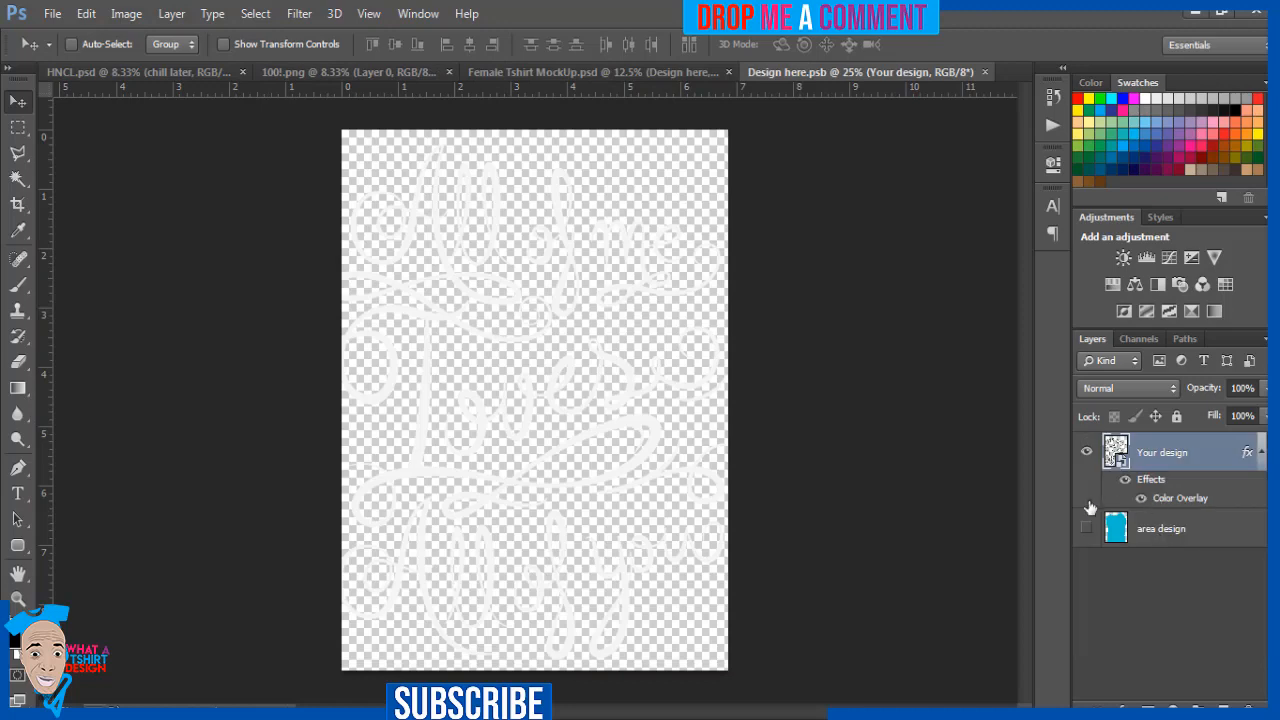
{"action": "key", "text": "Delete"}
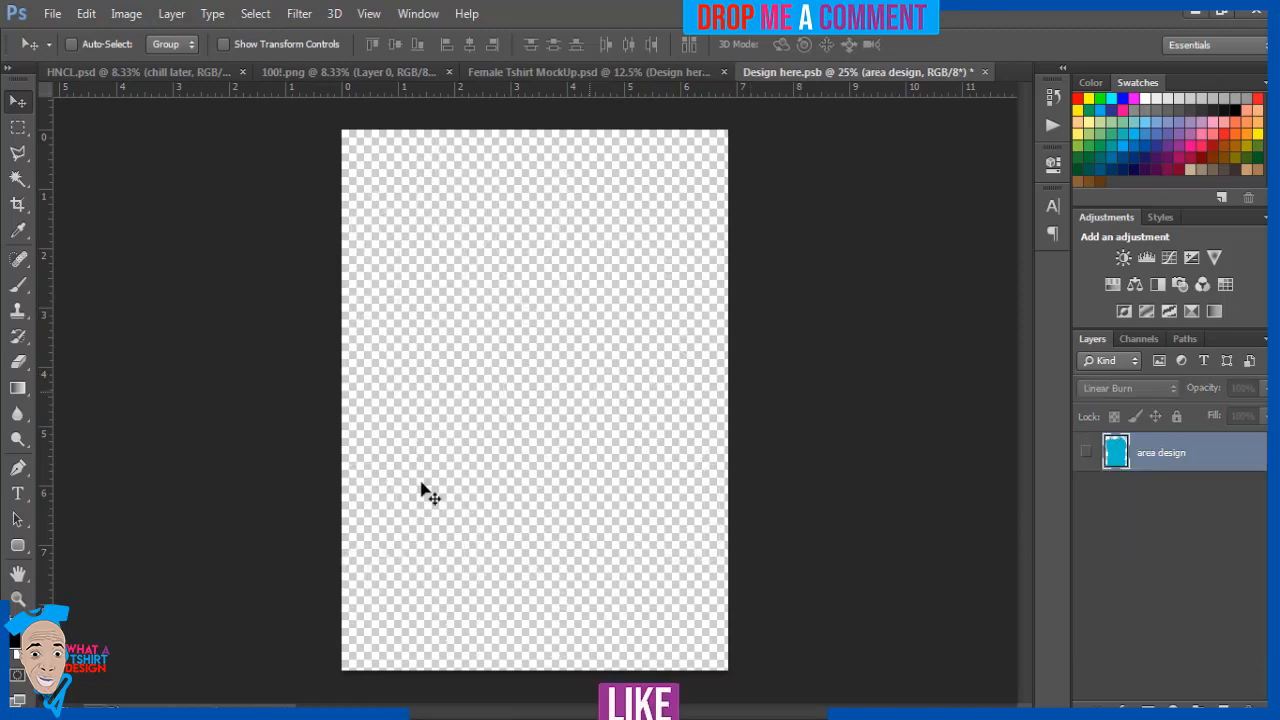
Place the HNCL PNG from the Pictures library into the empty "Design here" smart object document
{"action": "mouse_move", "coordinate": [140, 712]}
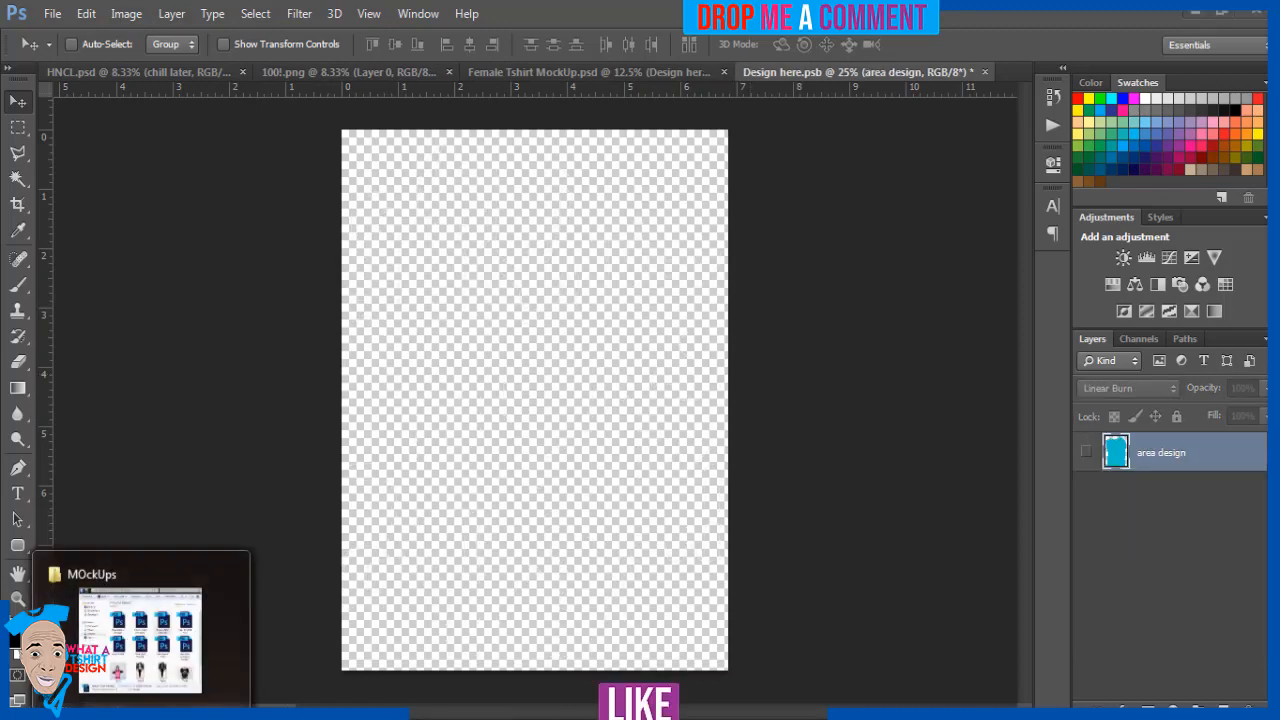
{"action": "left_click", "coordinate": [140, 640]}
{"action": "left_click", "coordinate": [76, 283]}
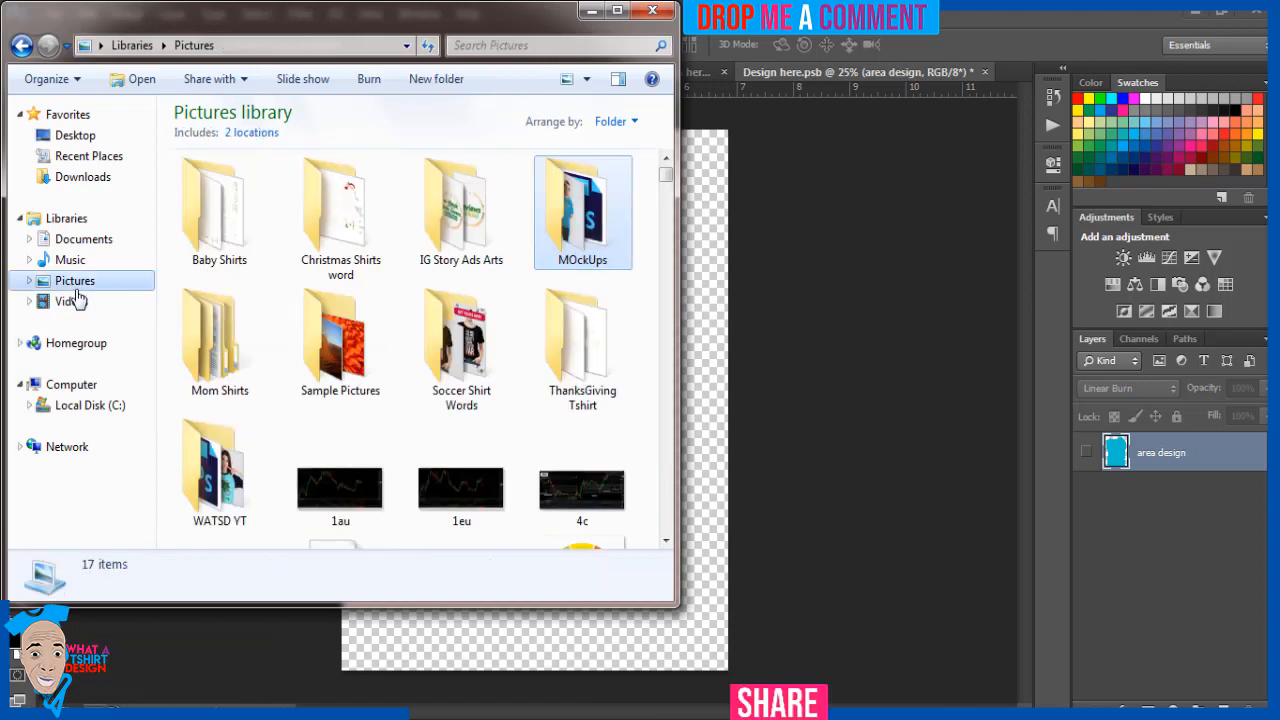
{"action": "left_click", "coordinate": [355, 345]}
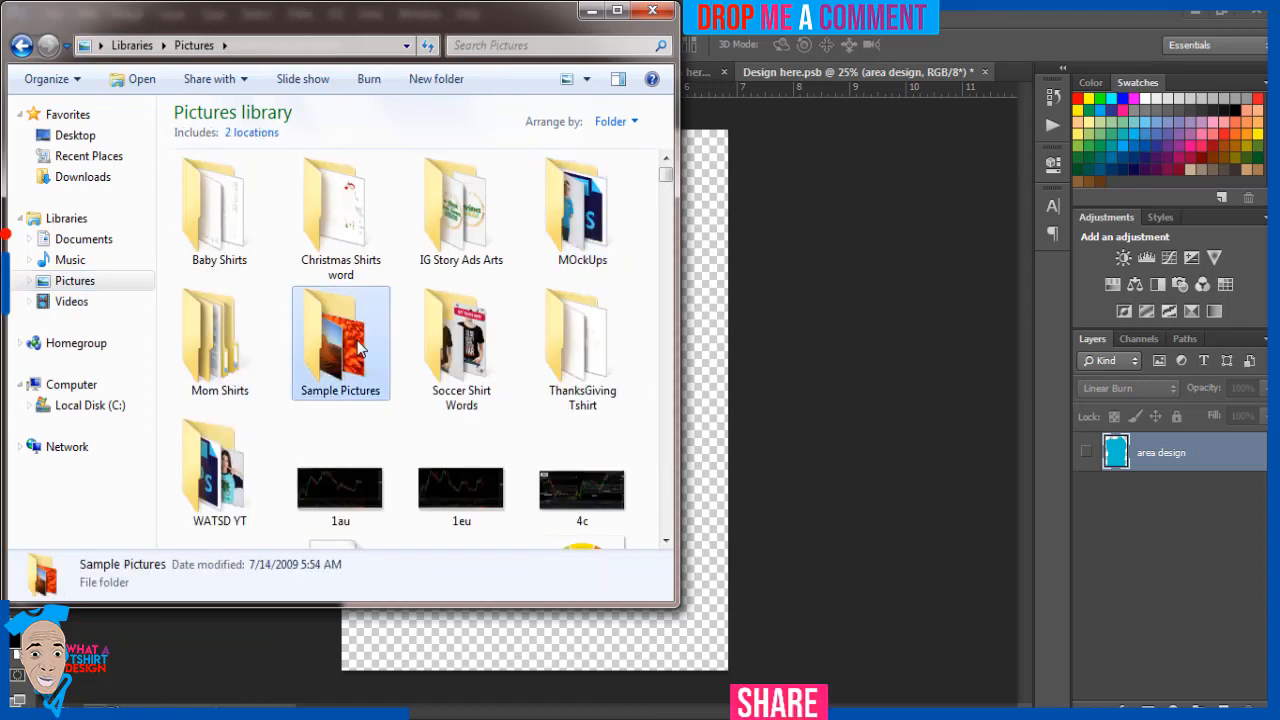
{"action": "type", "text": "hn"}
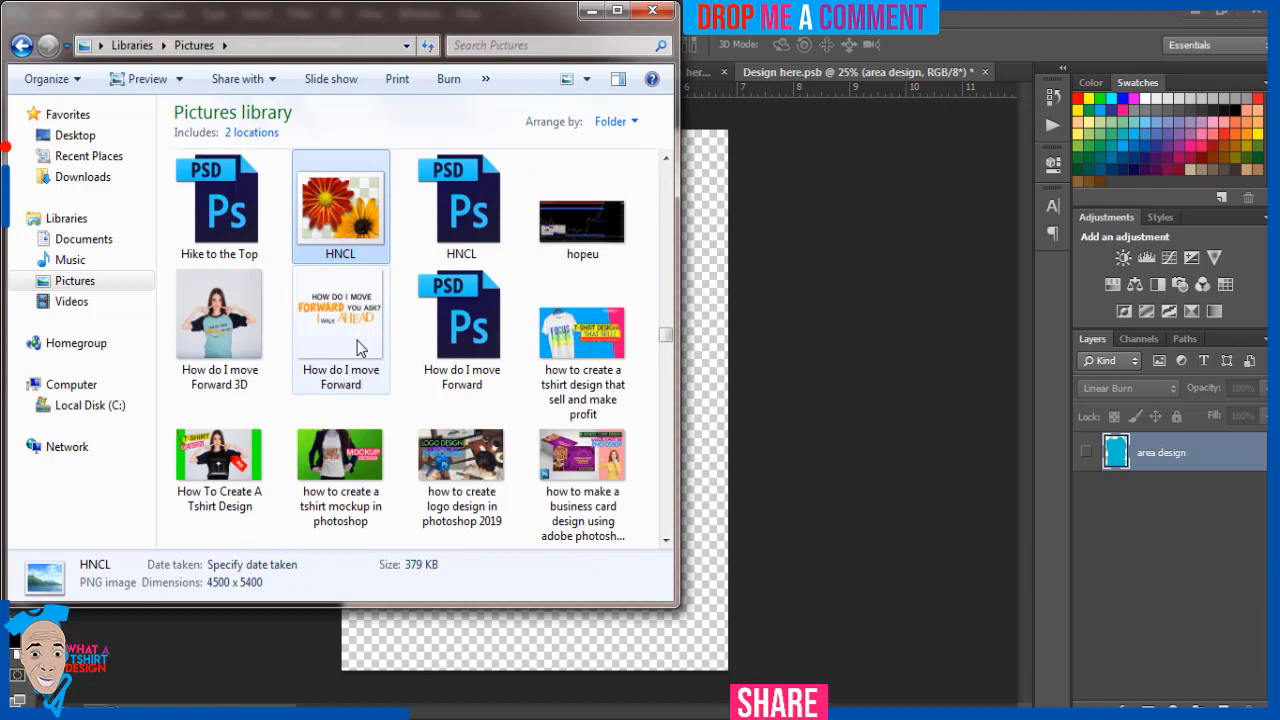
{"action": "left_click_drag", "start_coordinate": [345, 215], "coordinate": [268, 297]}
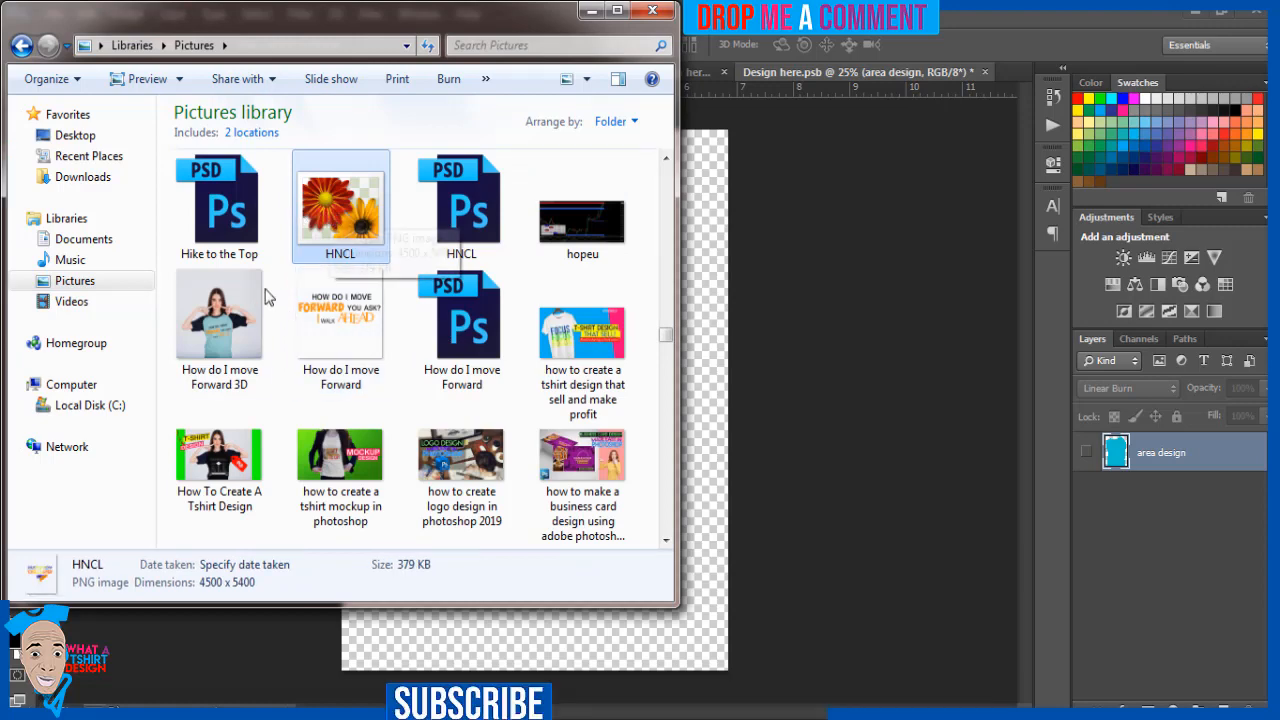
{"action": "left_click_drag", "start_coordinate": [345, 192], "coordinate": [700, 277]}
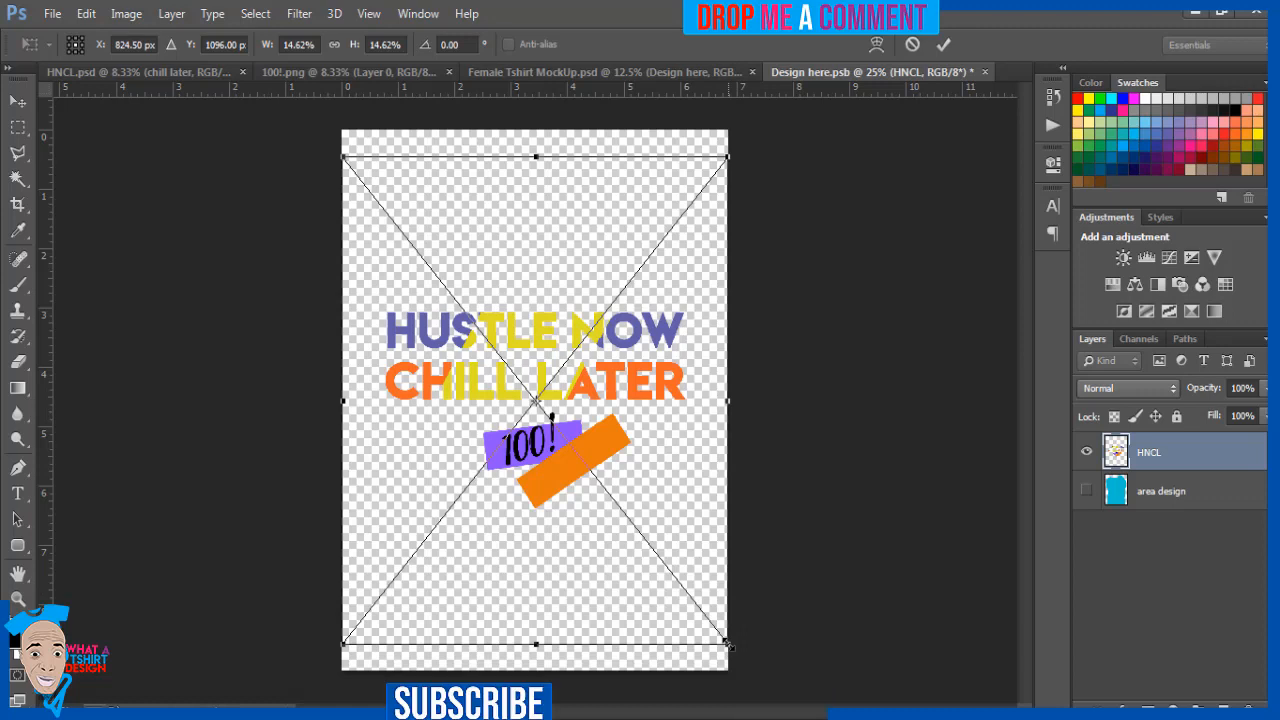
Scale the placed HNCL artwork to about 11.32% around its center, save the smart object and view the T-shirt mockup
{"action": "left_click_drag", "start_coordinate": [727, 645], "coordinate": [676, 597]}
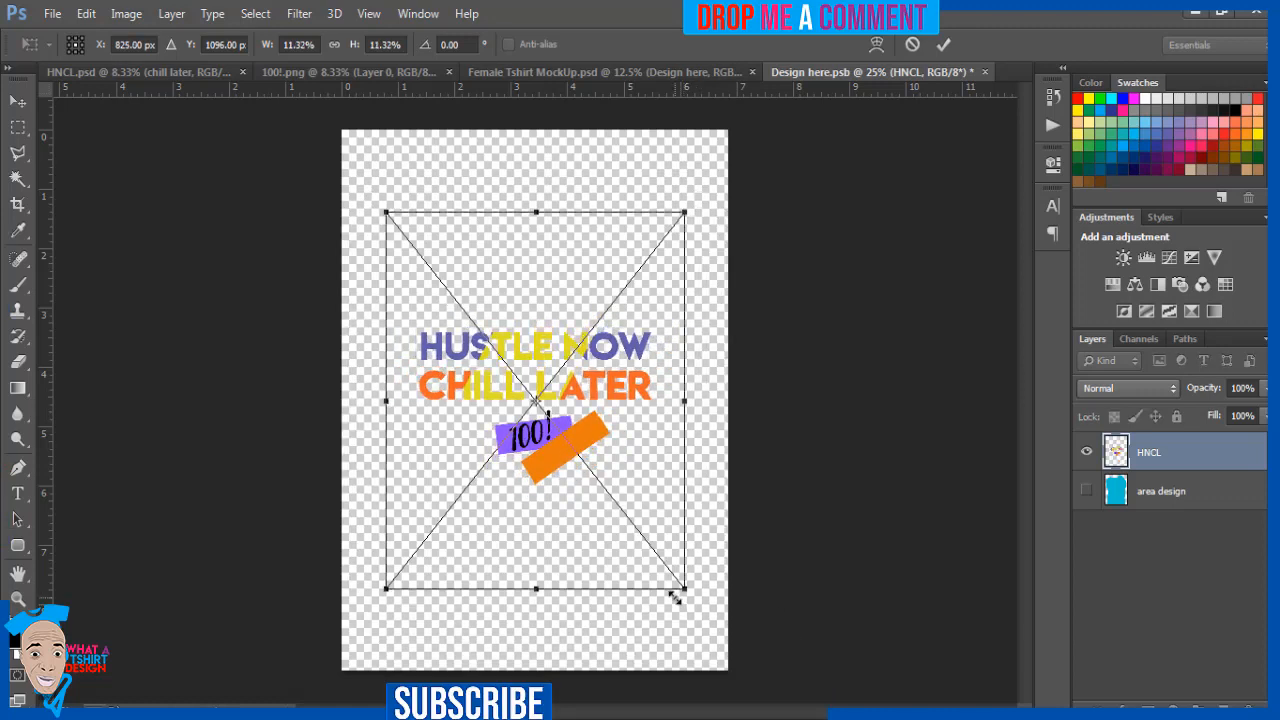
{"action": "key", "text": "Return"}
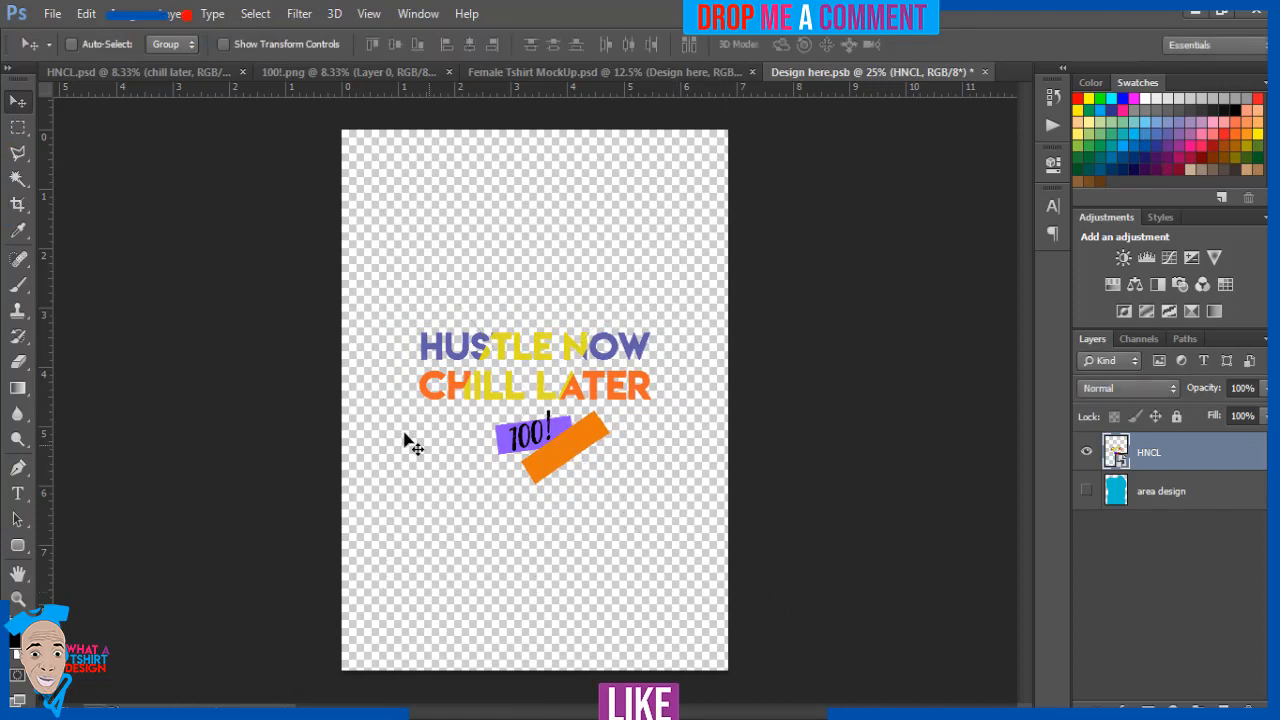
{"action": "left_click", "coordinate": [52, 13]}
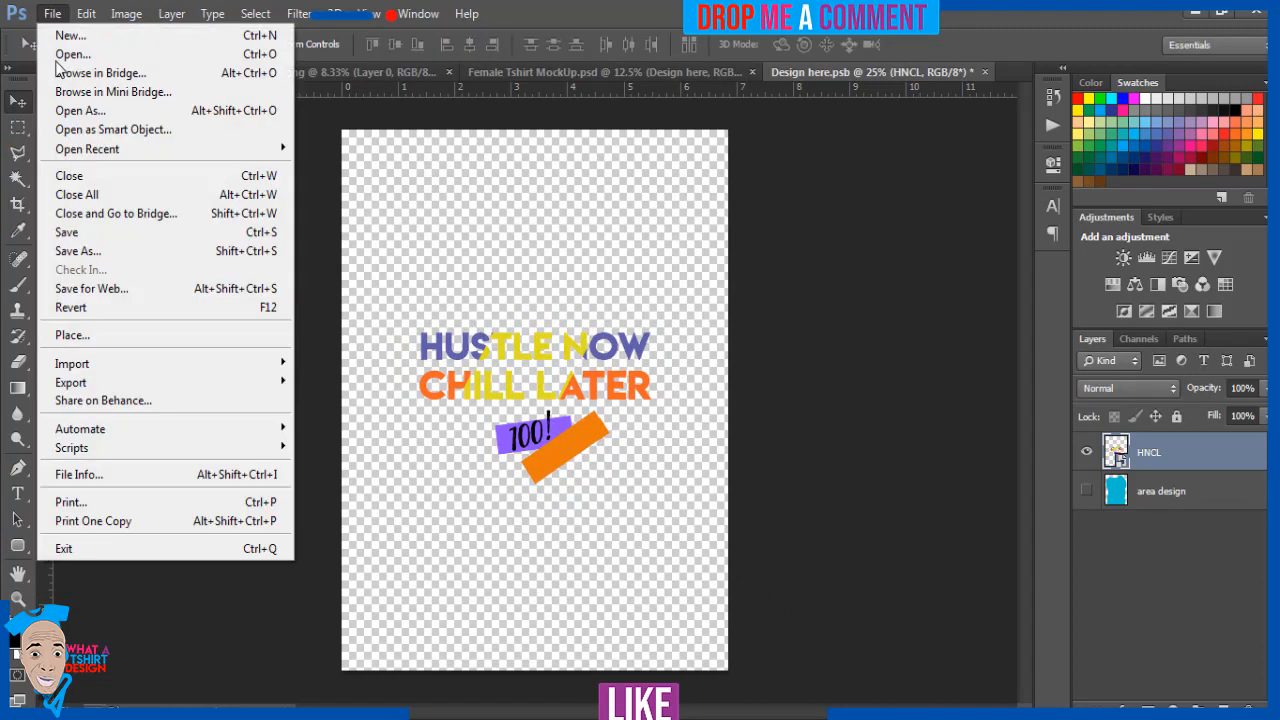
{"action": "left_click", "coordinate": [80, 235]}
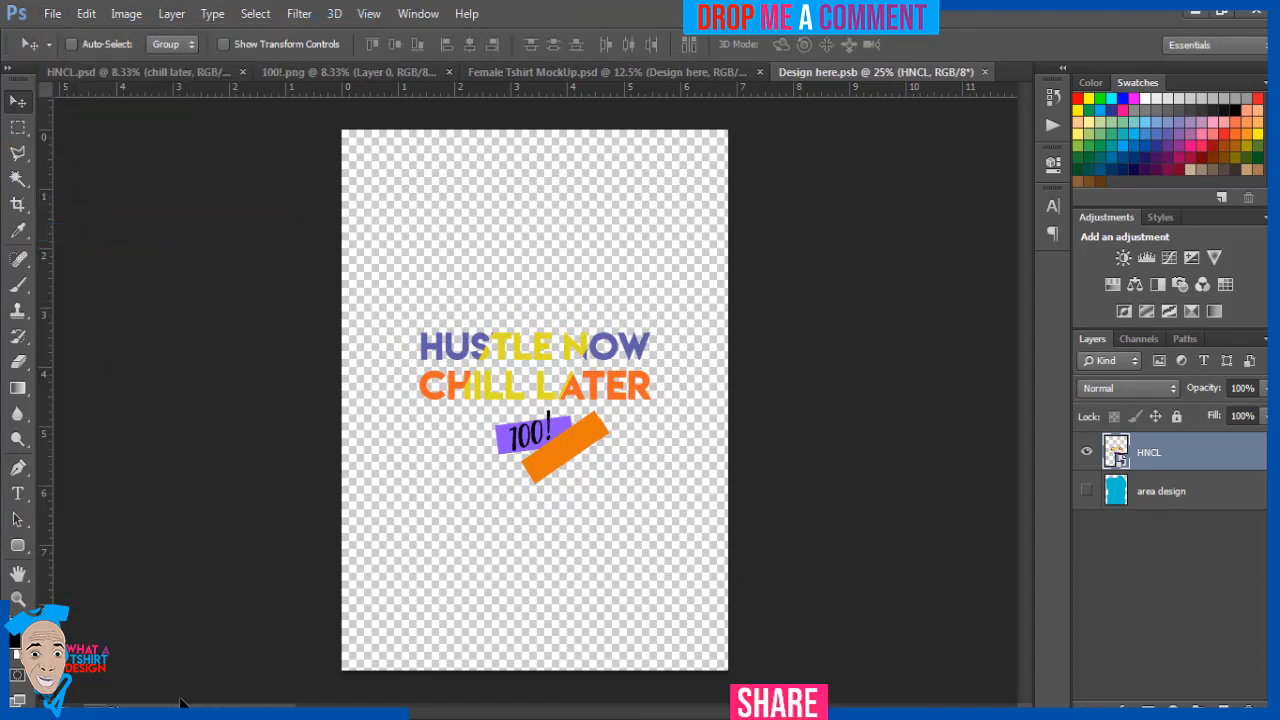
{"action": "left_click", "coordinate": [511, 71]}
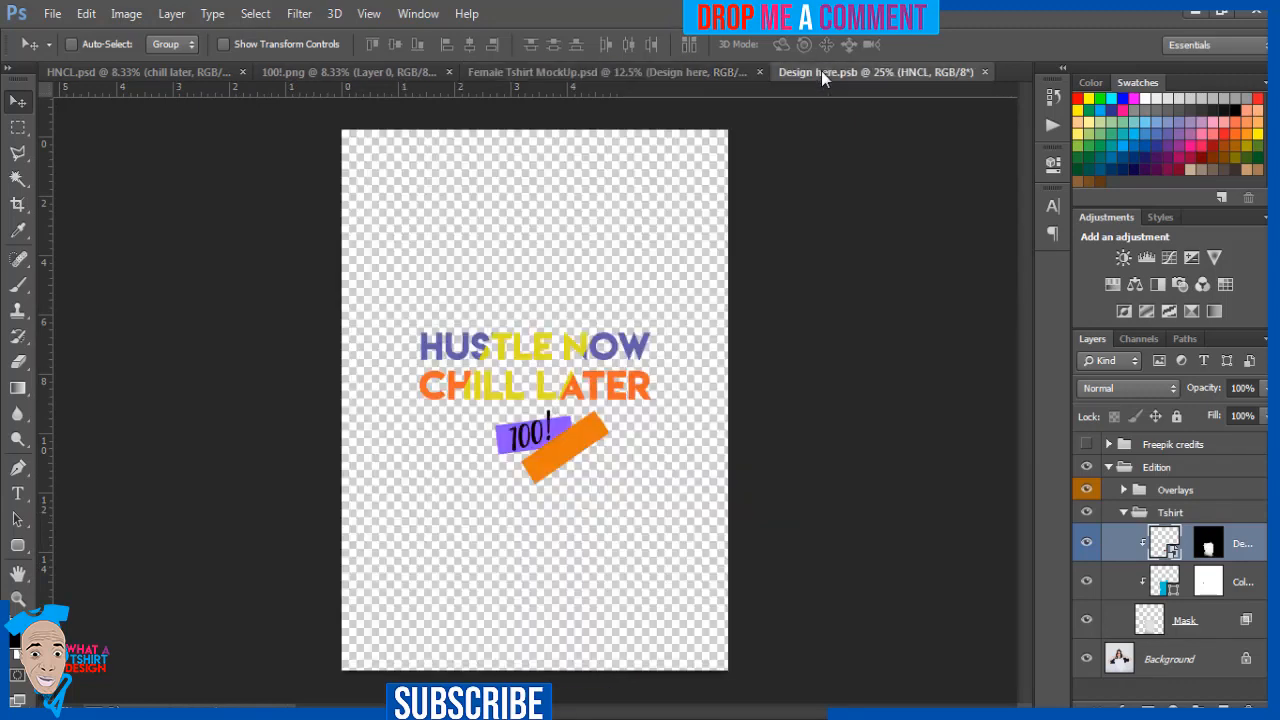
Enlarge the HNCL artwork in the smart object to about 14.24% around its center, save it and return to the mockup
{"action": "left_click", "coordinate": [821, 71]}
{"action": "key", "text": "ctrl+t"}
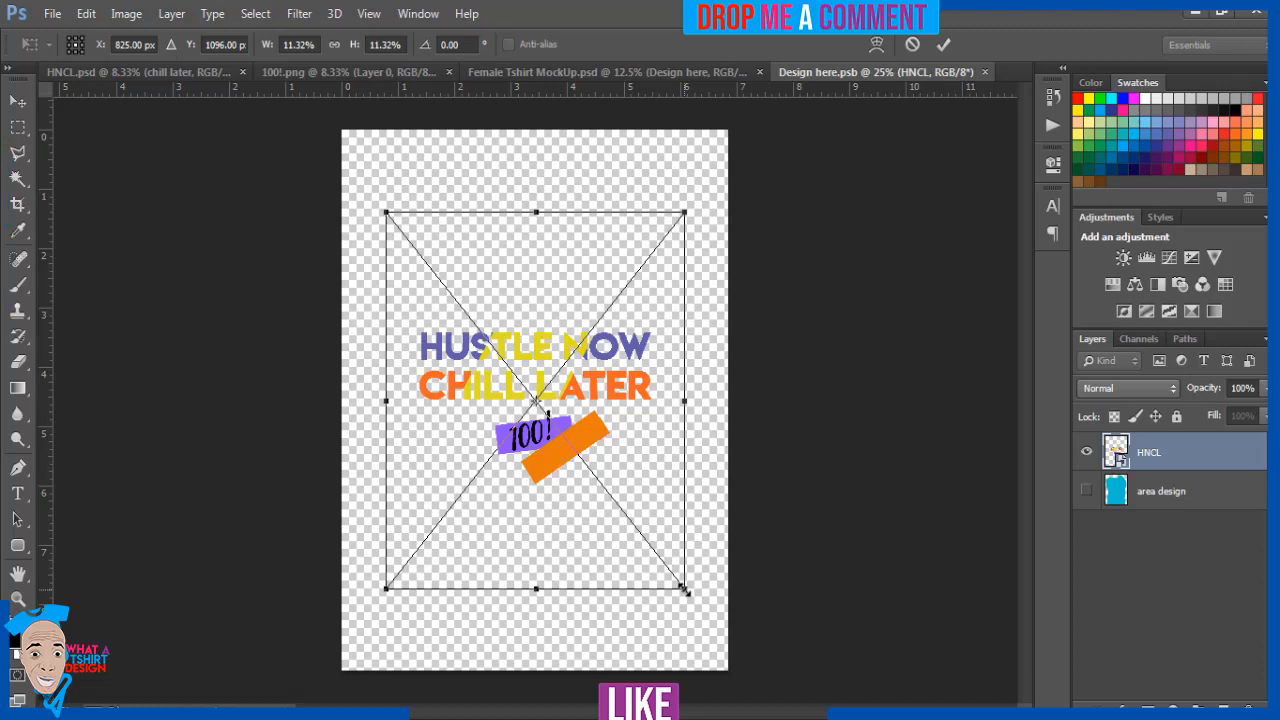
{"action": "left_click_drag", "start_coordinate": [685, 590], "coordinate": [726, 637]}
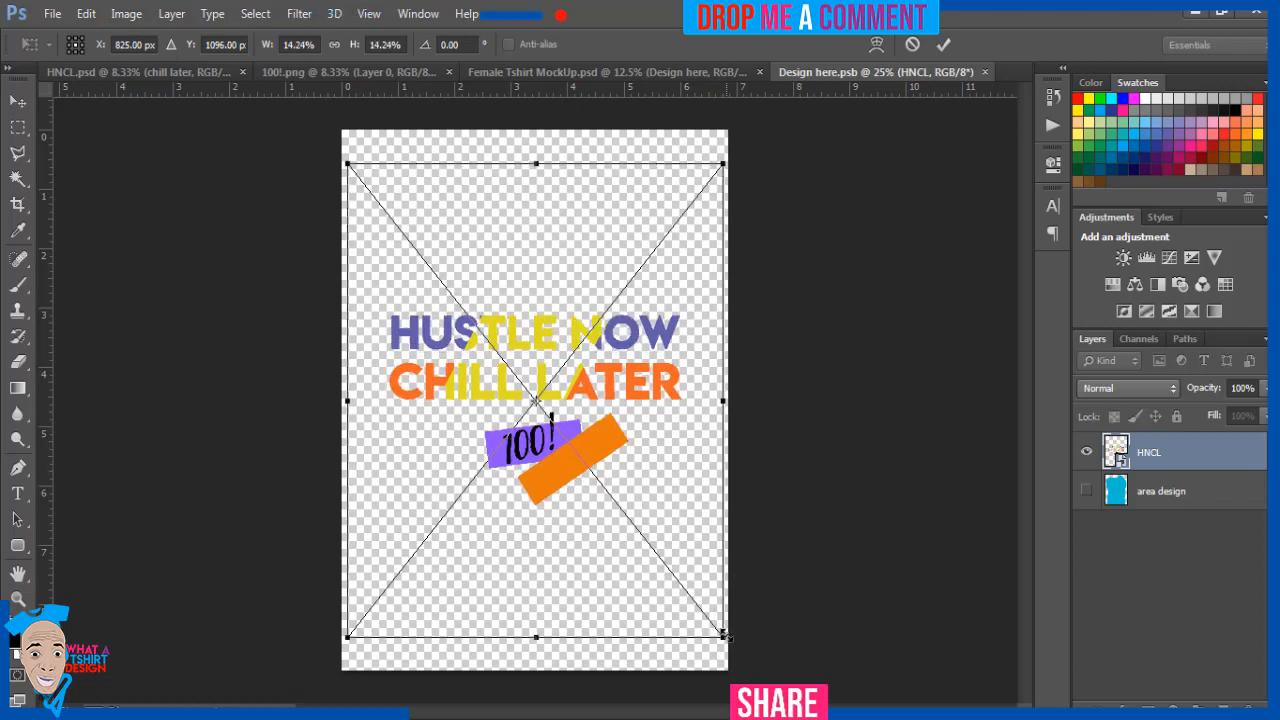
{"action": "key", "text": "Return"}
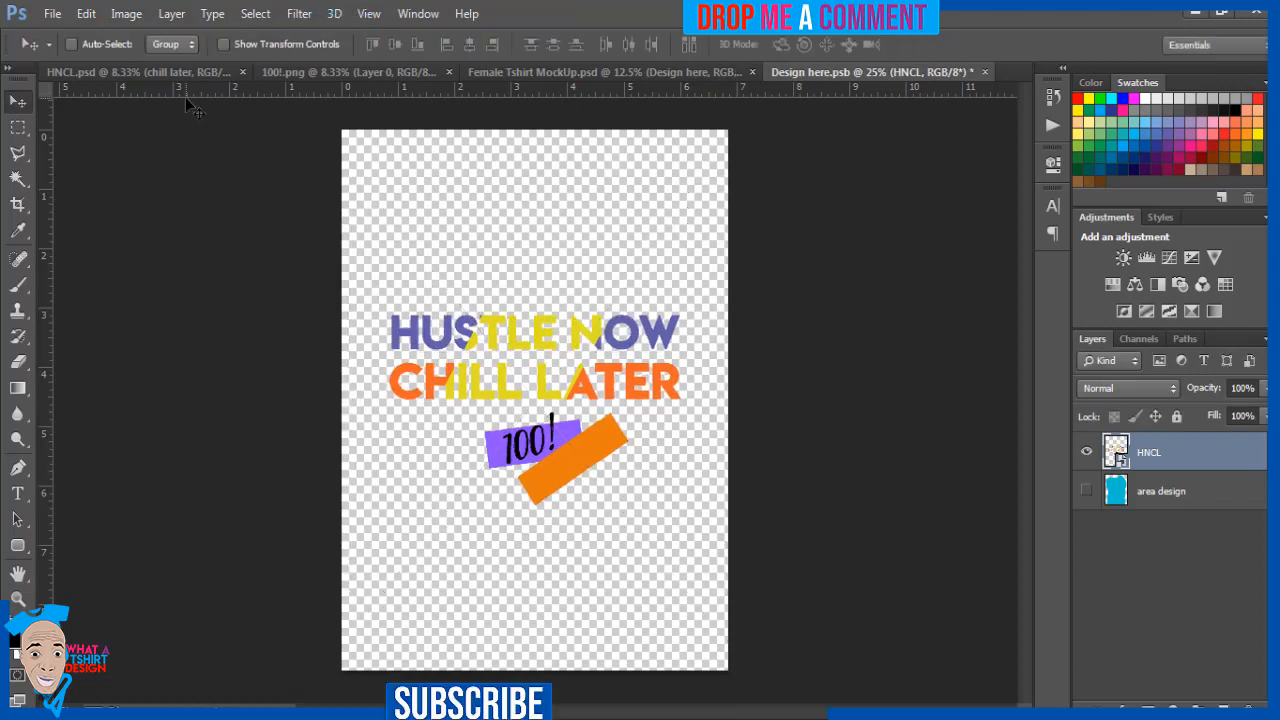
{"action": "left_click", "coordinate": [52, 14]}
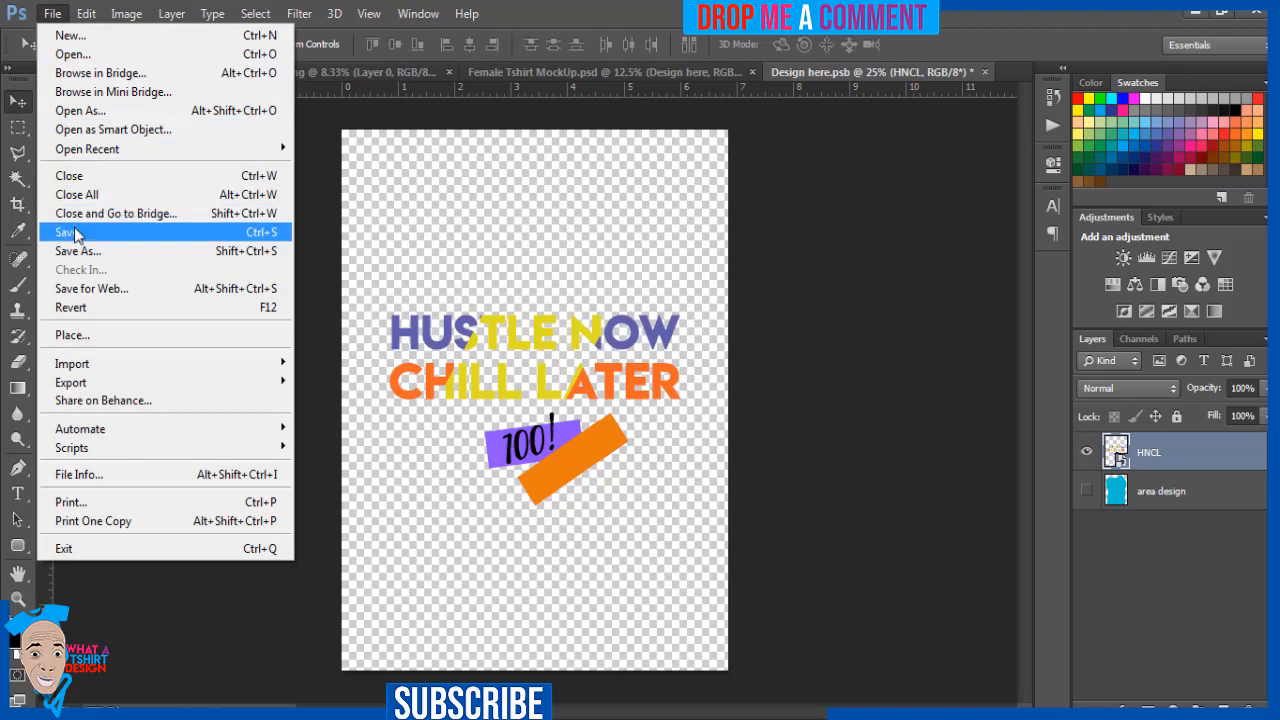
{"action": "left_click", "coordinate": [74, 232]}
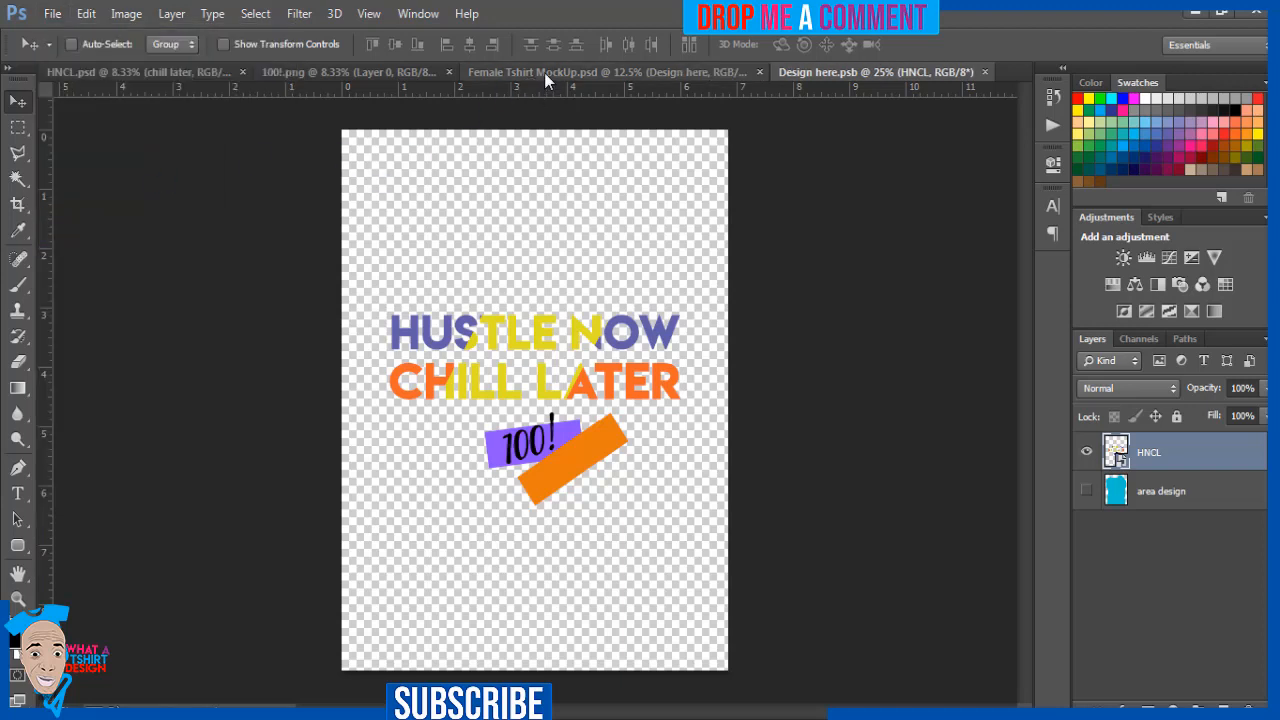
{"action": "left_click", "coordinate": [544, 72]}
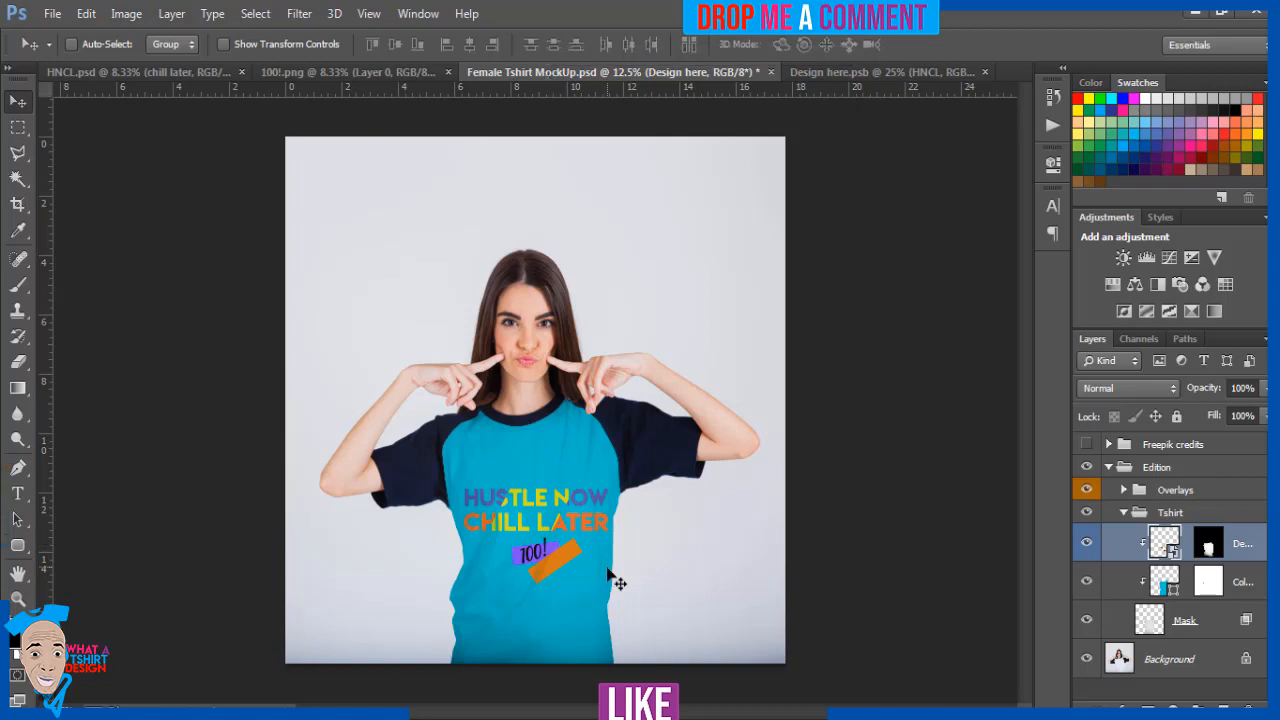
Open the Color Tshirt layer's fill color and try teal, light blue, white, grey and near-black shades on the shirt
{"action": "double_click", "coordinate": [1160, 581]}
{"action": "left_click", "coordinate": [995, 409]}
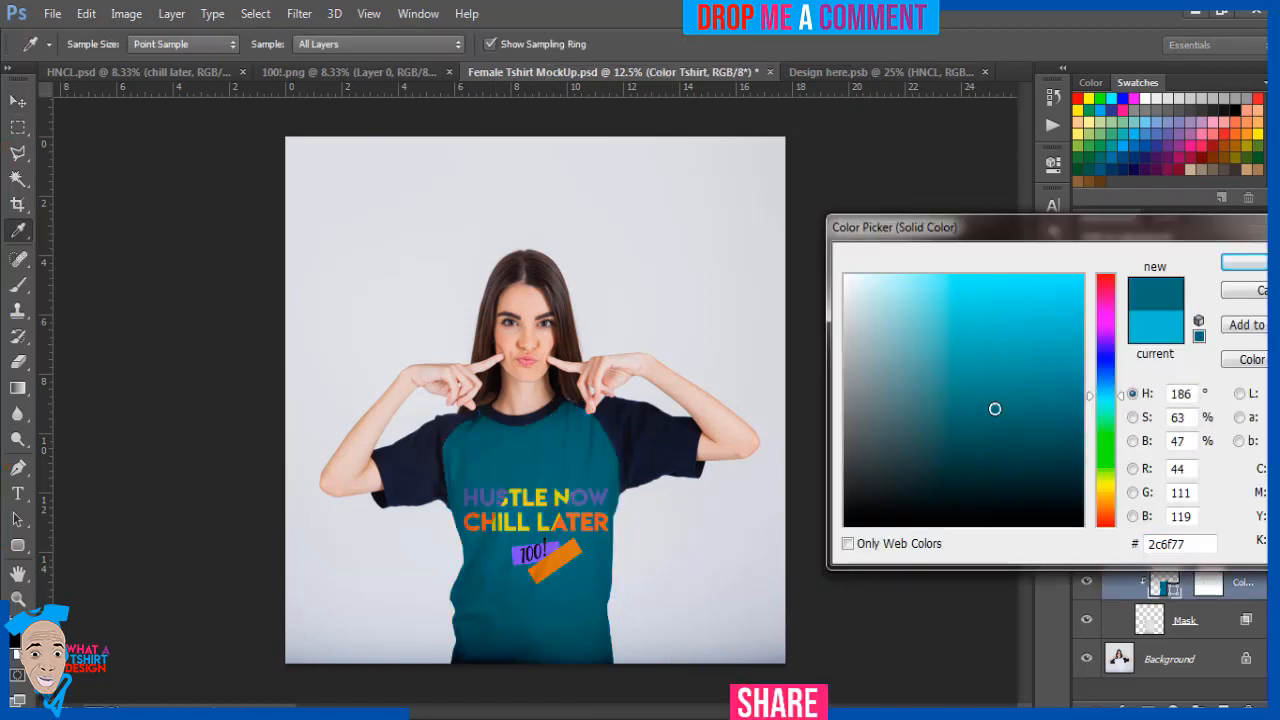
{"action": "left_click", "coordinate": [947, 395]}
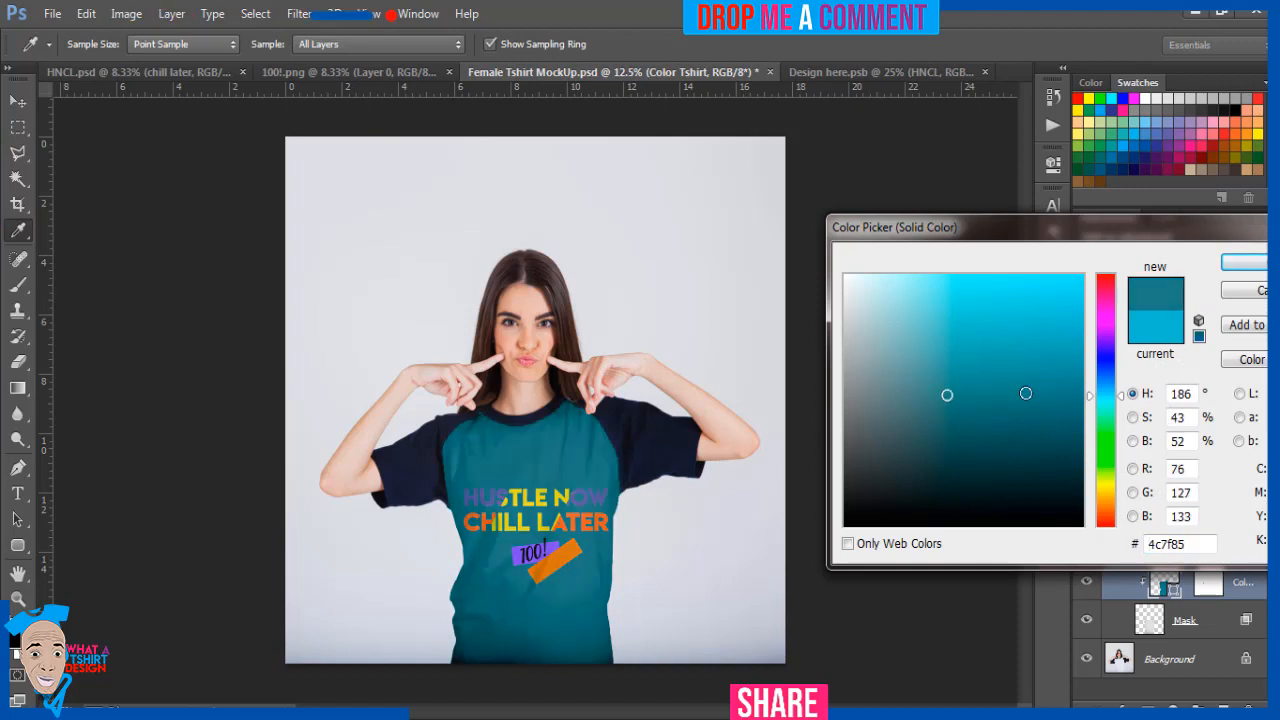
{"action": "left_click", "coordinate": [1164, 119]}
{"action": "left_click", "coordinate": [1164, 119]}
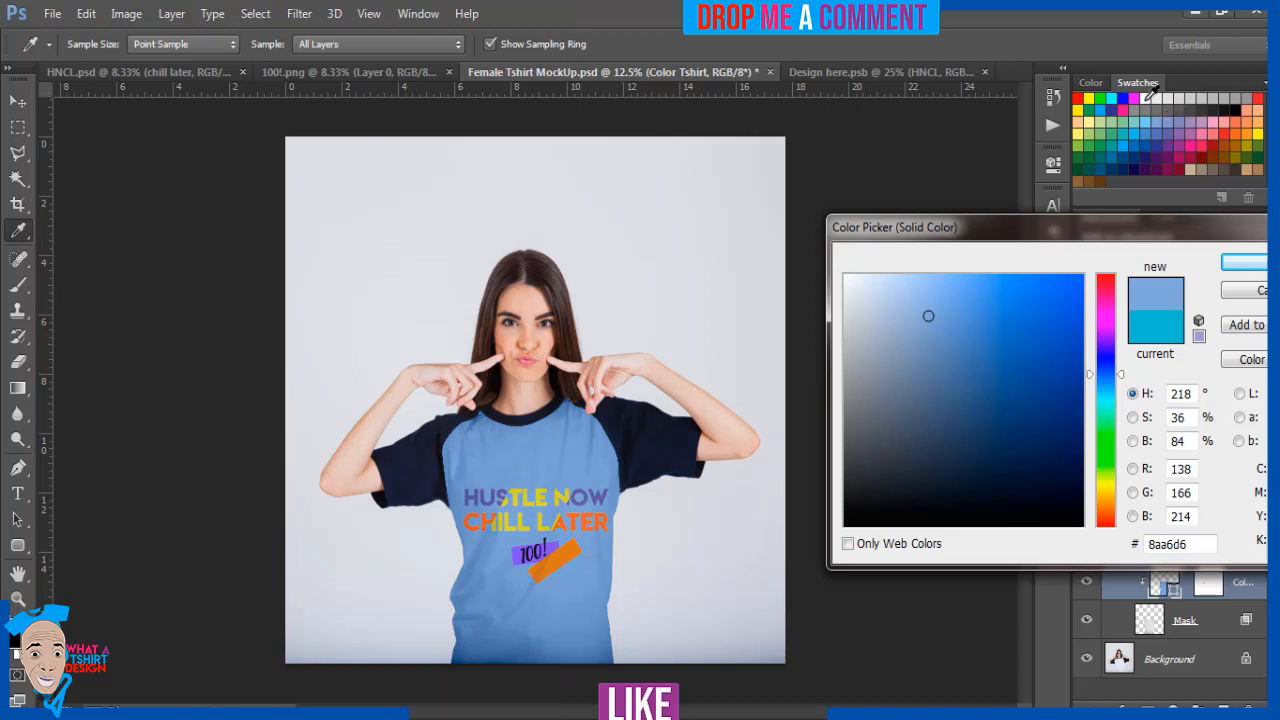
{"action": "left_click", "coordinate": [1152, 97]}
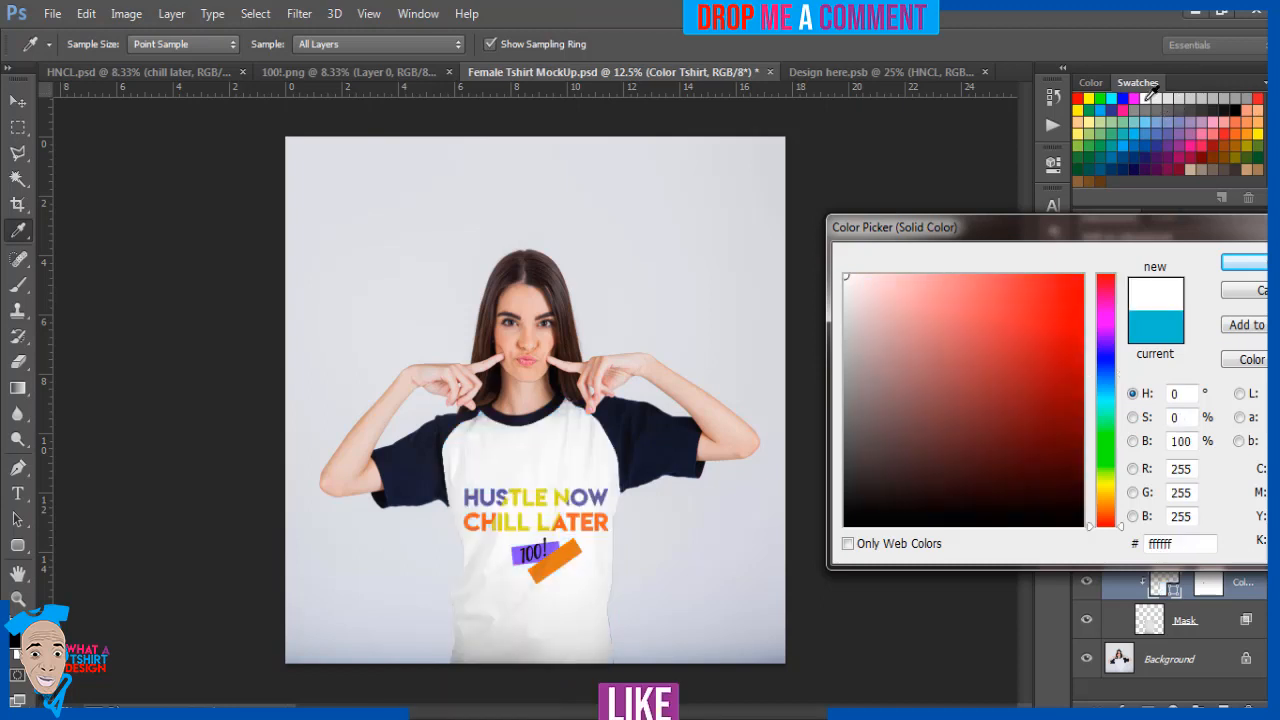
{"action": "left_click", "coordinate": [1187, 100]}
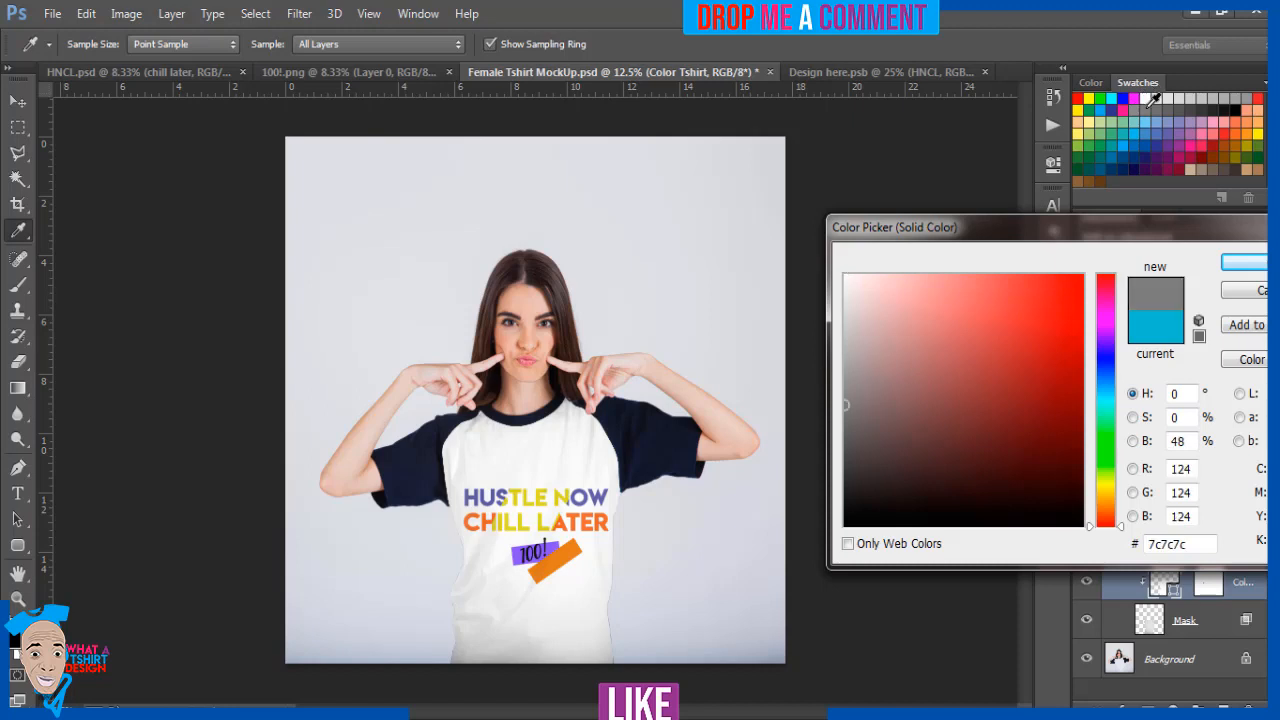
{"action": "left_click", "coordinate": [1230, 102]}
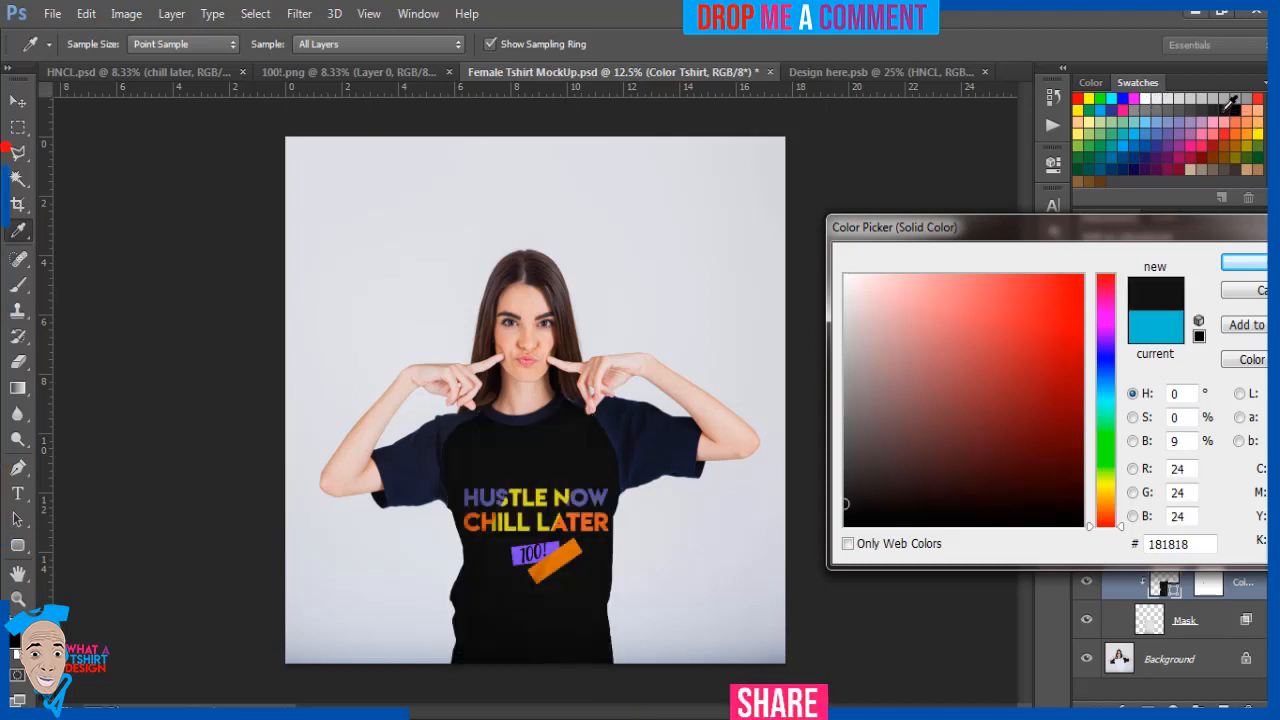
{"action": "left_click", "coordinate": [1221, 102]}
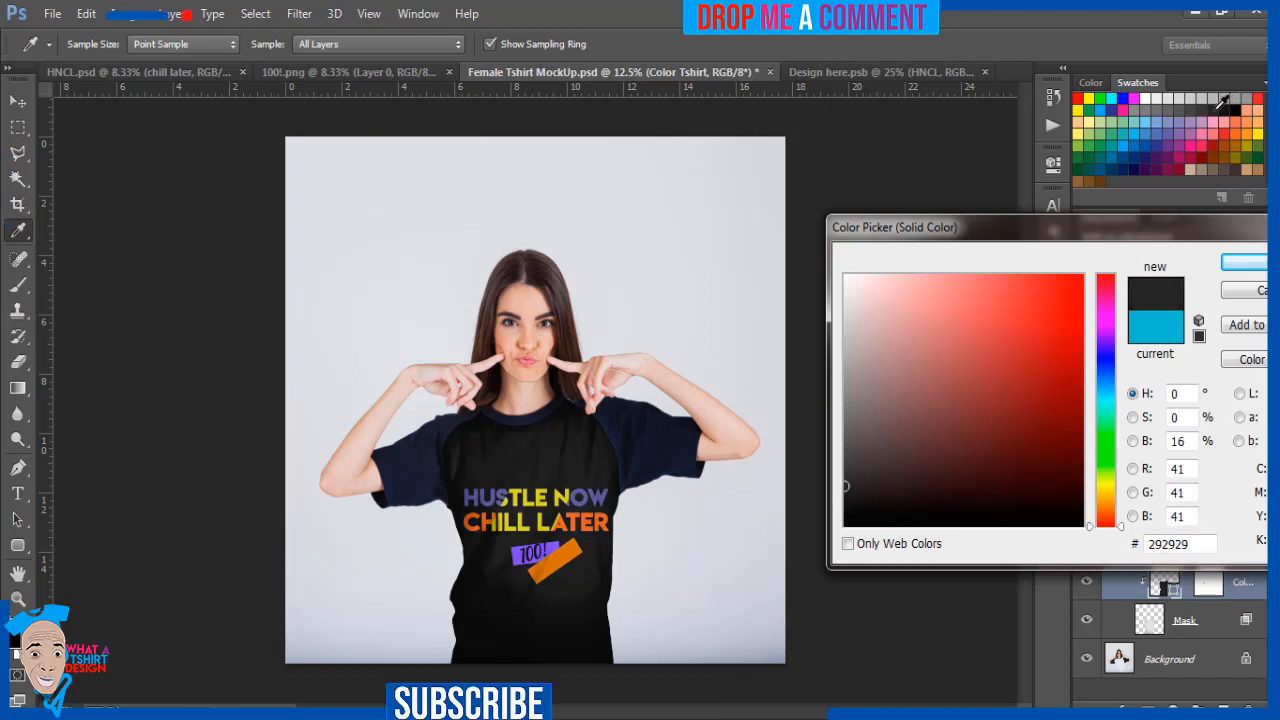
{"action": "left_click", "coordinate": [1213, 102]}
{"action": "left_click", "coordinate": [1202, 102]}
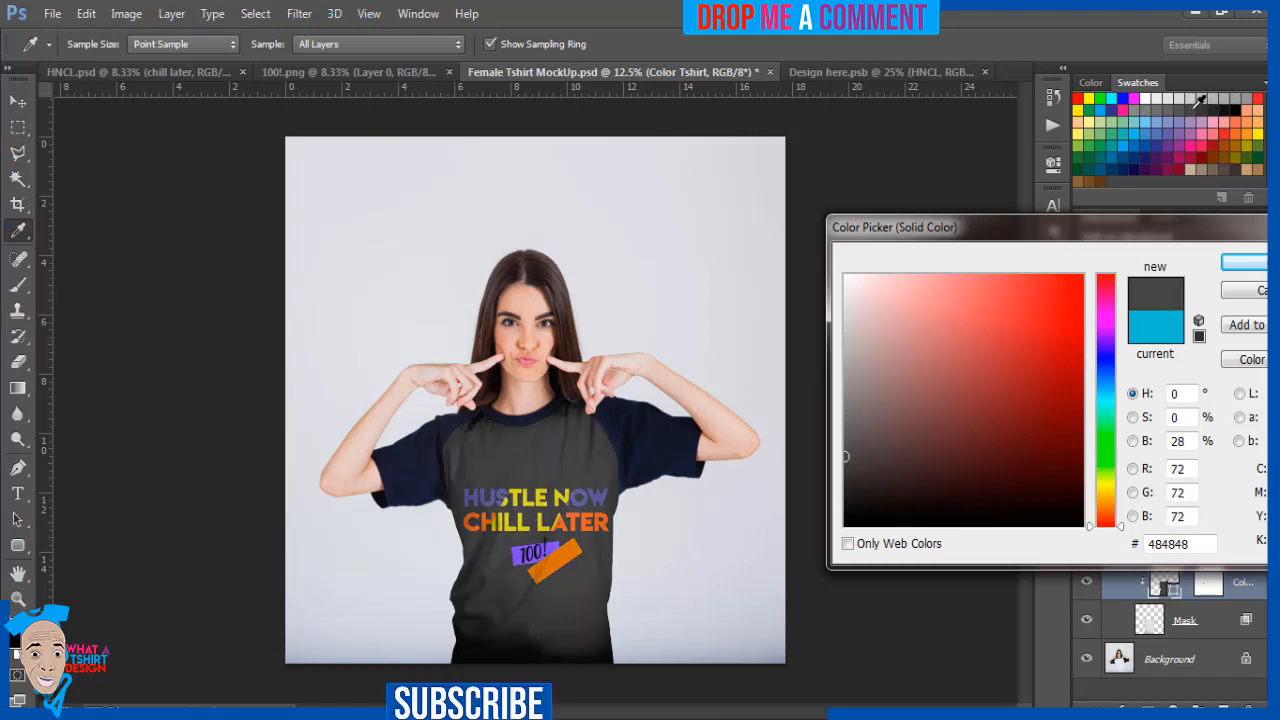
Try dark red-brown shades on the shirt, settle the Color Tshirt fill on near-black 1a1919 and apply it
{"action": "left_click", "coordinate": [1028, 438]}
{"action": "left_click", "coordinate": [962, 461]}
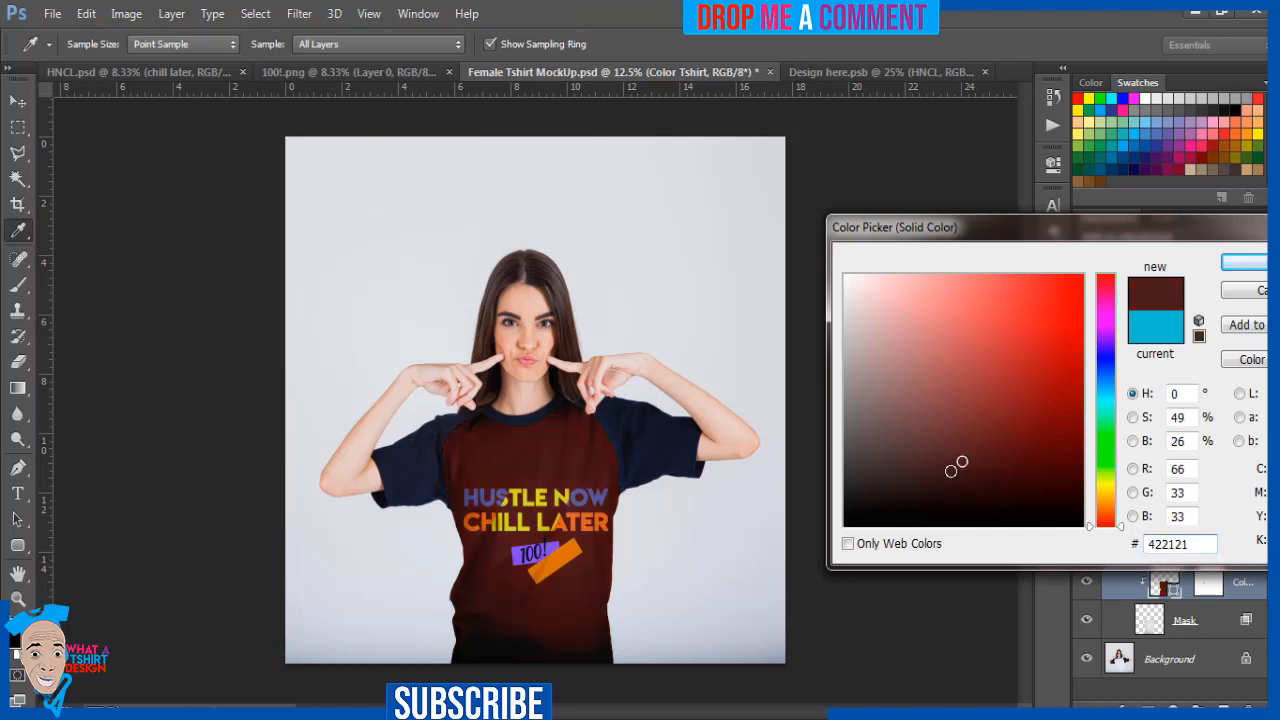
{"action": "left_click", "coordinate": [901, 494]}
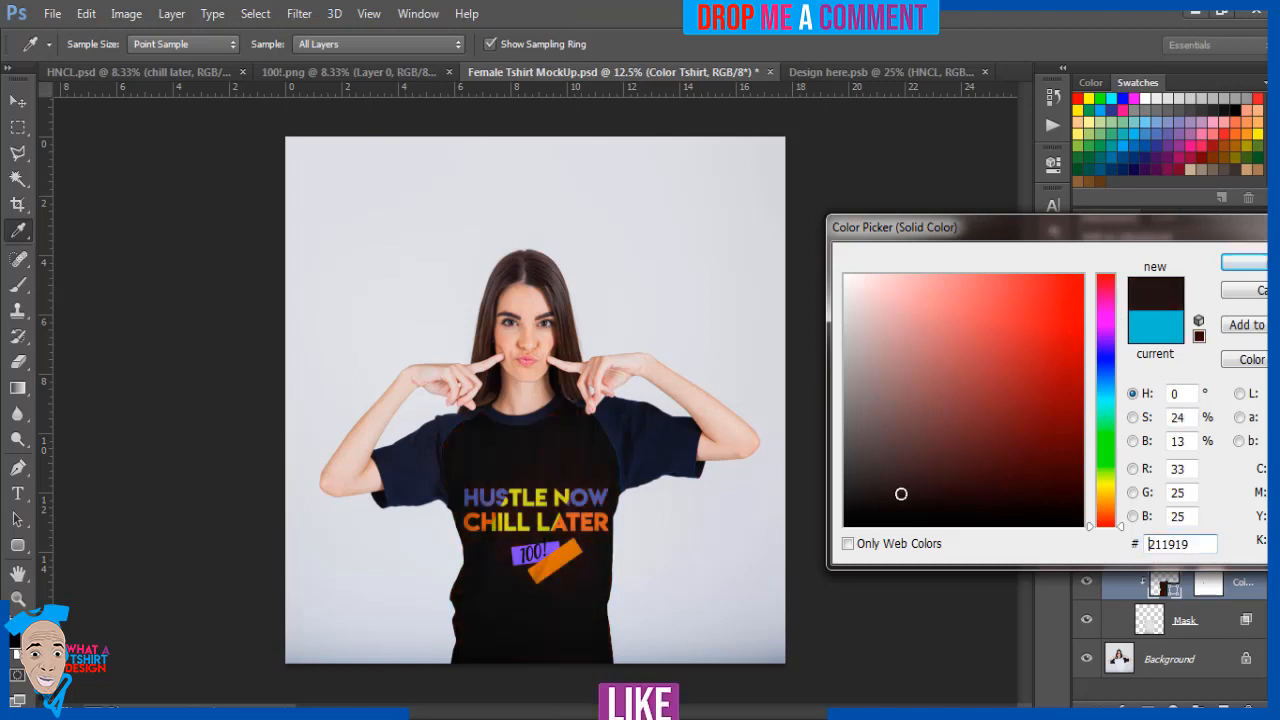
{"action": "left_click", "coordinate": [880, 494]}
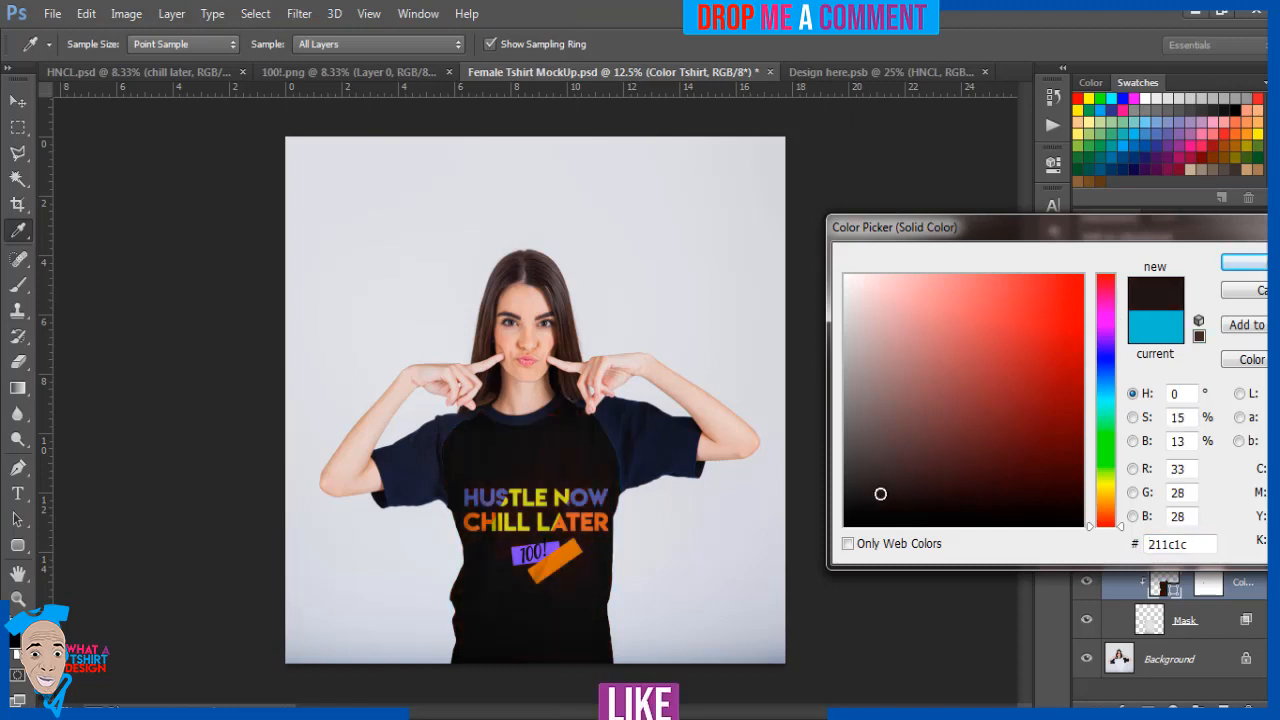
{"action": "left_click", "coordinate": [875, 494]}
{"action": "left_click", "coordinate": [857, 511]}
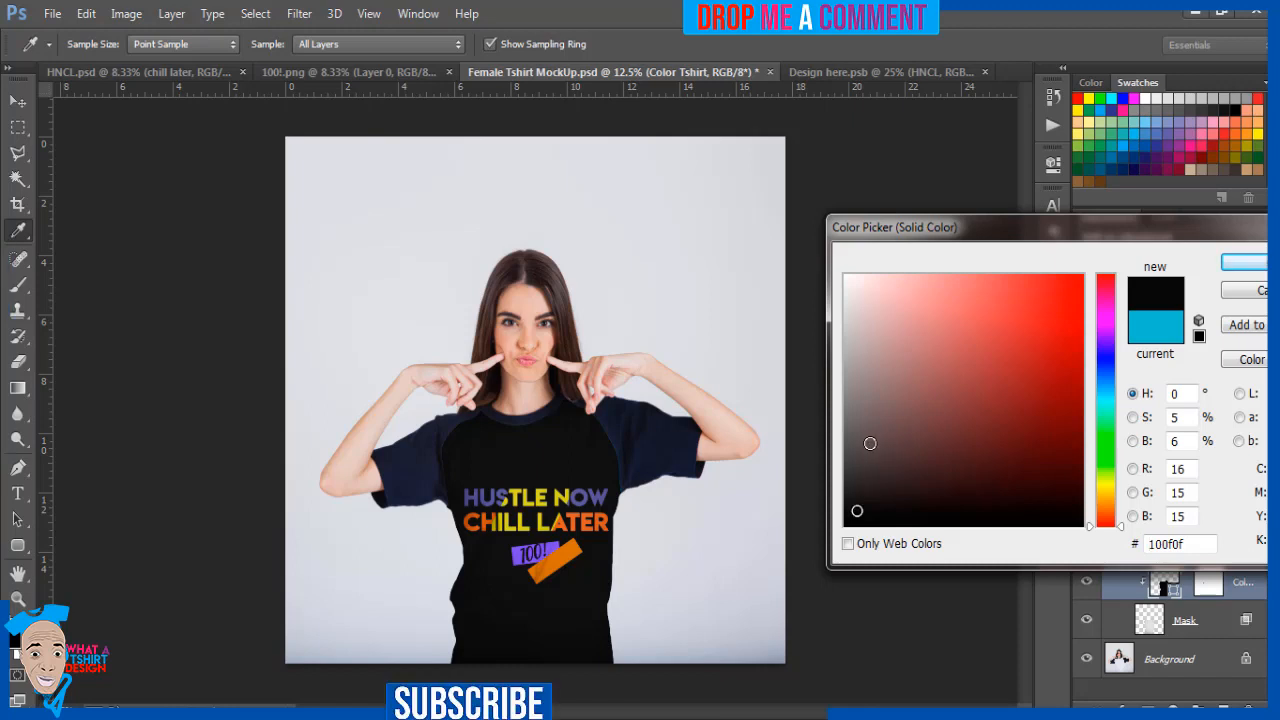
{"action": "left_click", "coordinate": [850, 501]}
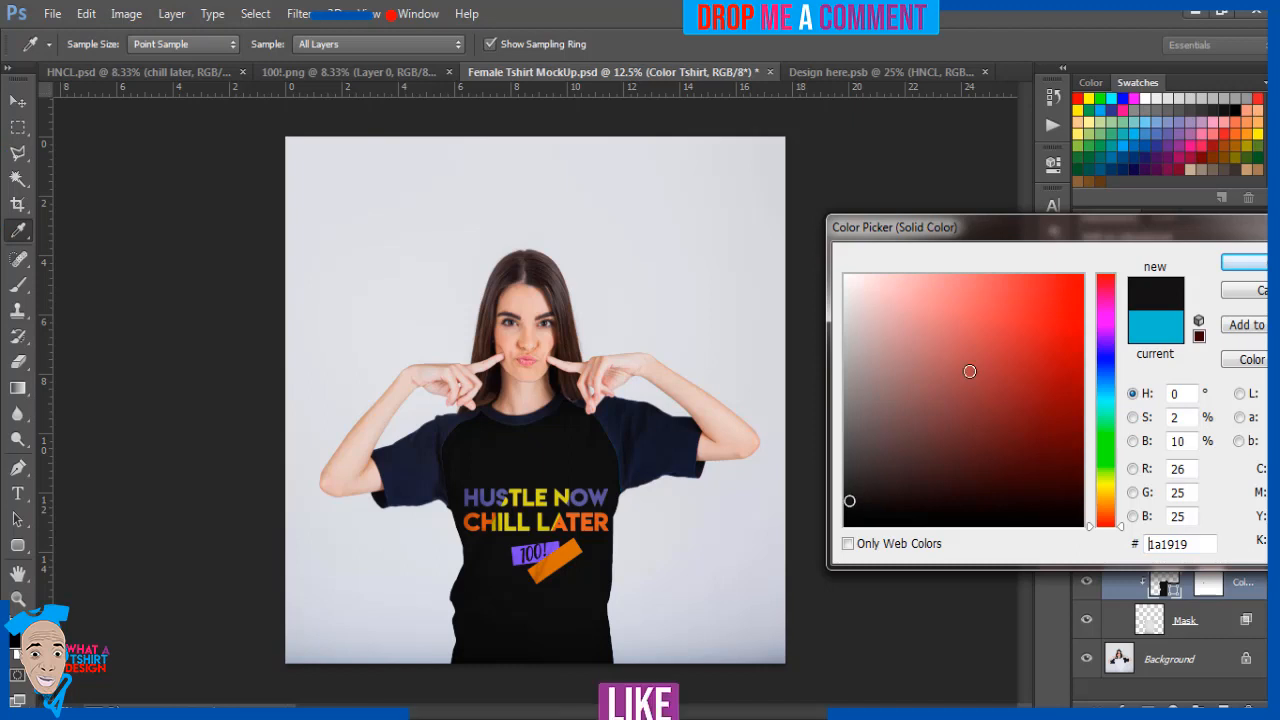
{"action": "left_click", "coordinate": [1235, 265]}
{"action": "key", "text": "v"}
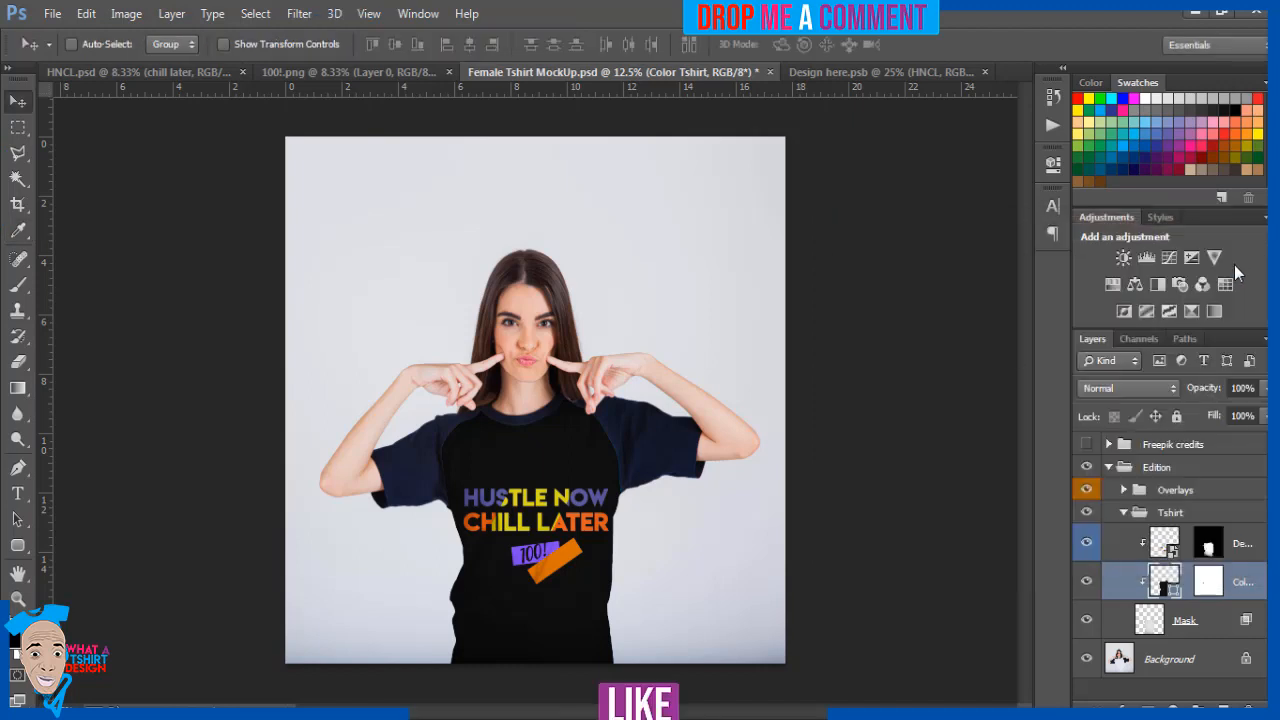